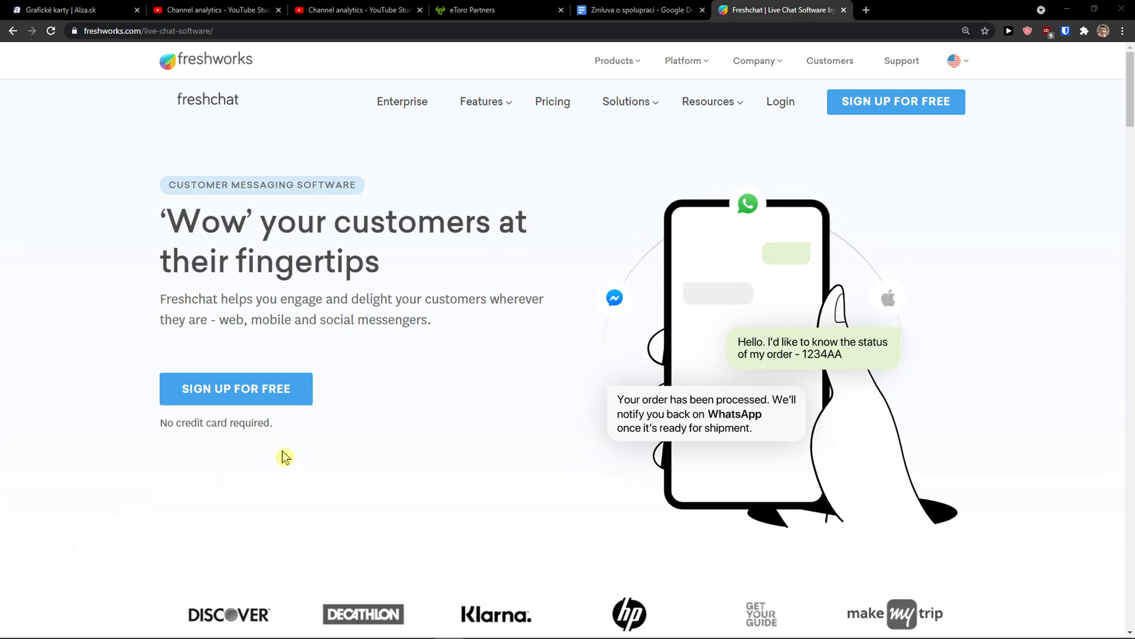
Submit the Freshchat free-trial signup form with its autofilled details to create an account.
click(275, 388)
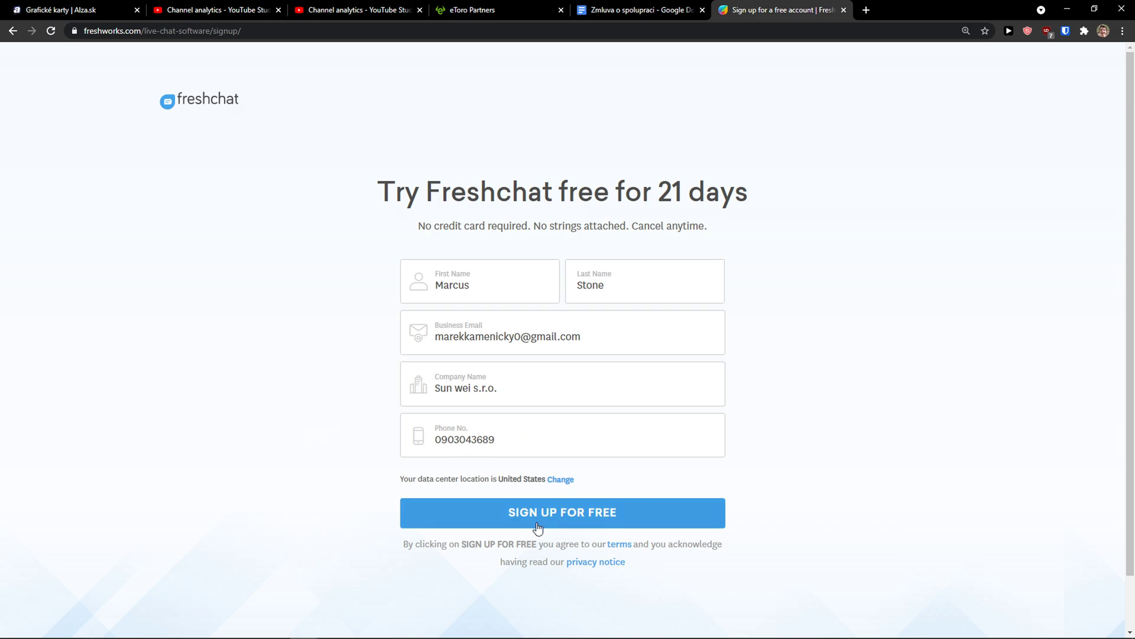
click(515, 519)
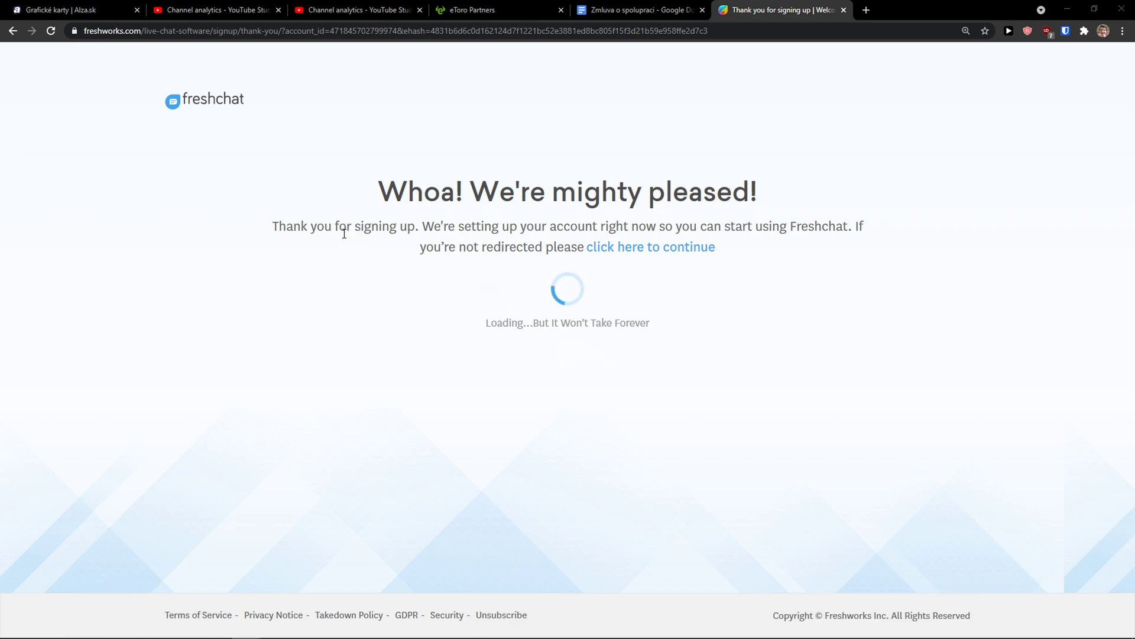
Wait on the thank-you page until the new account loads with the Welcome to Freshchat dialog.
drag(324, 226, 808, 246)
click(810, 247)
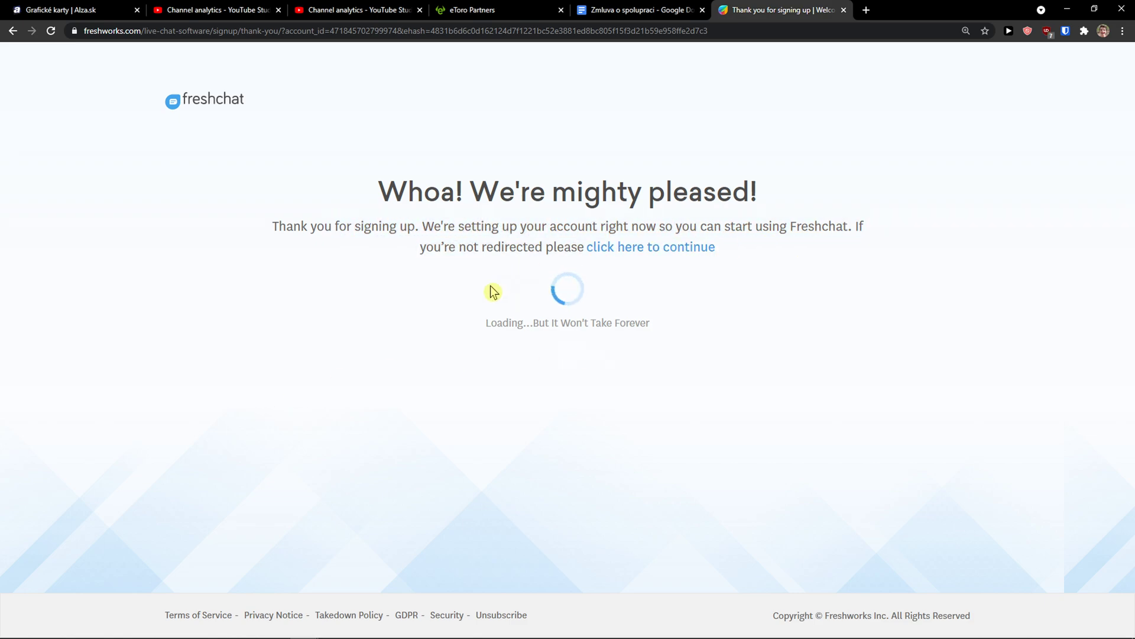
drag(697, 339, 459, 291)
click(452, 293)
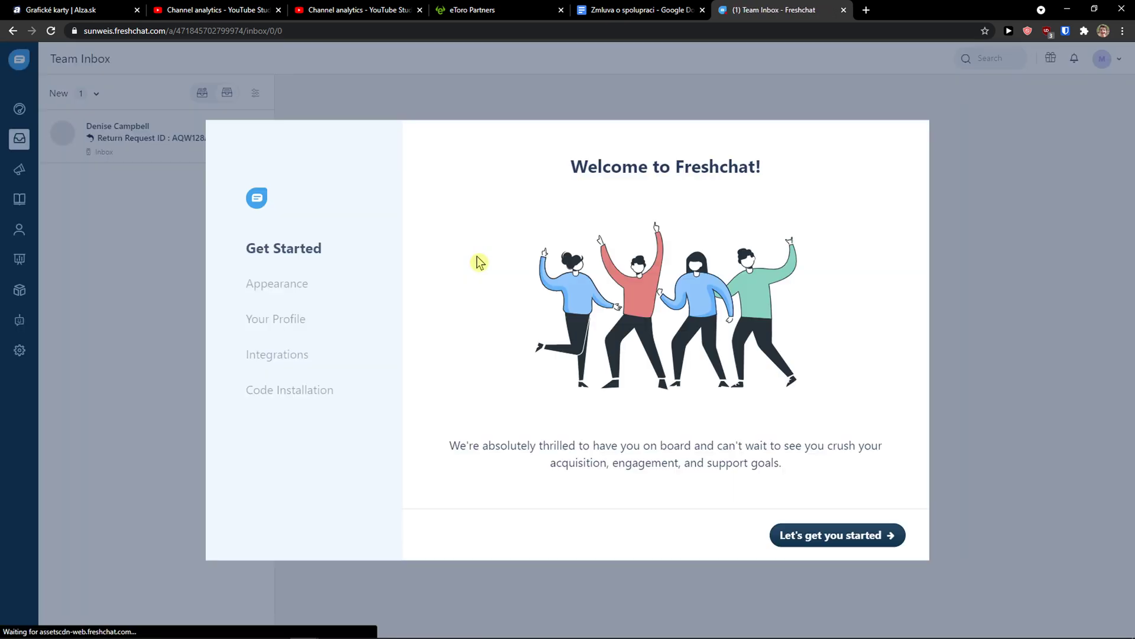
mouse_move(524, 174)
mouse_down()
mouse_move(762, 191)
mouse_move(764, 217)
mouse_up()
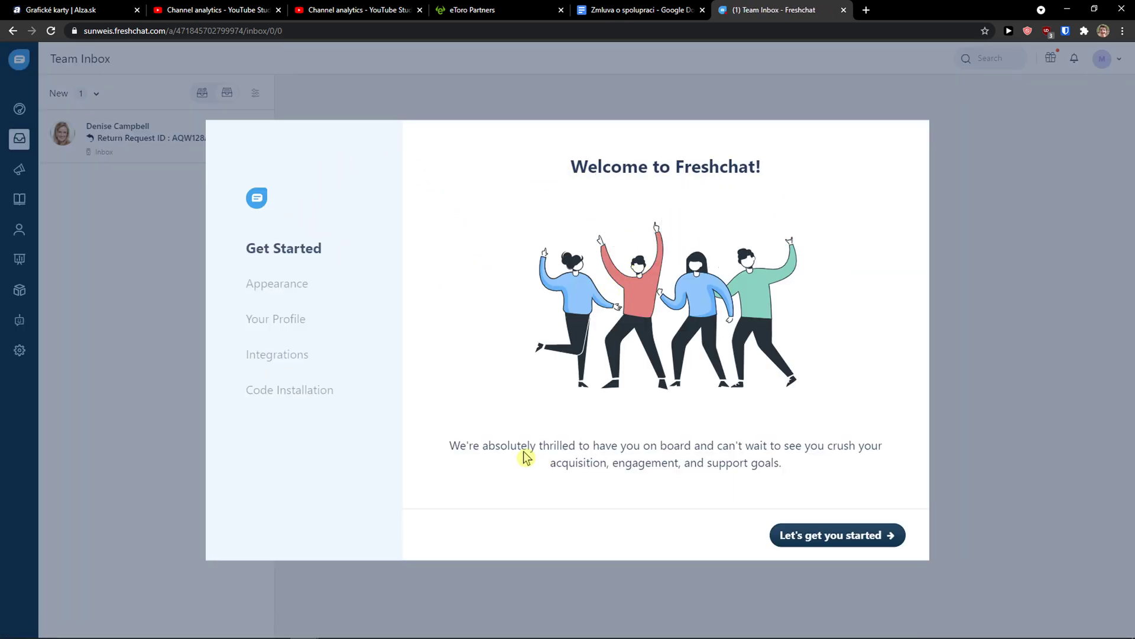
Start the guided onboarding and upload baby-yoda.png as the brand logo.
click(808, 539)
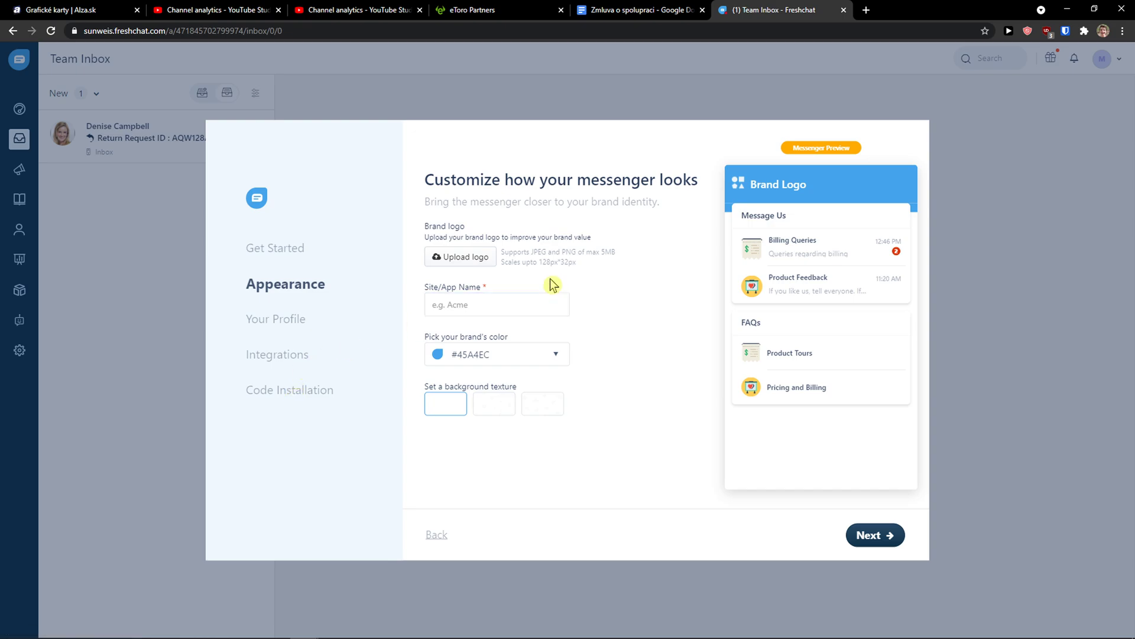
click(466, 257)
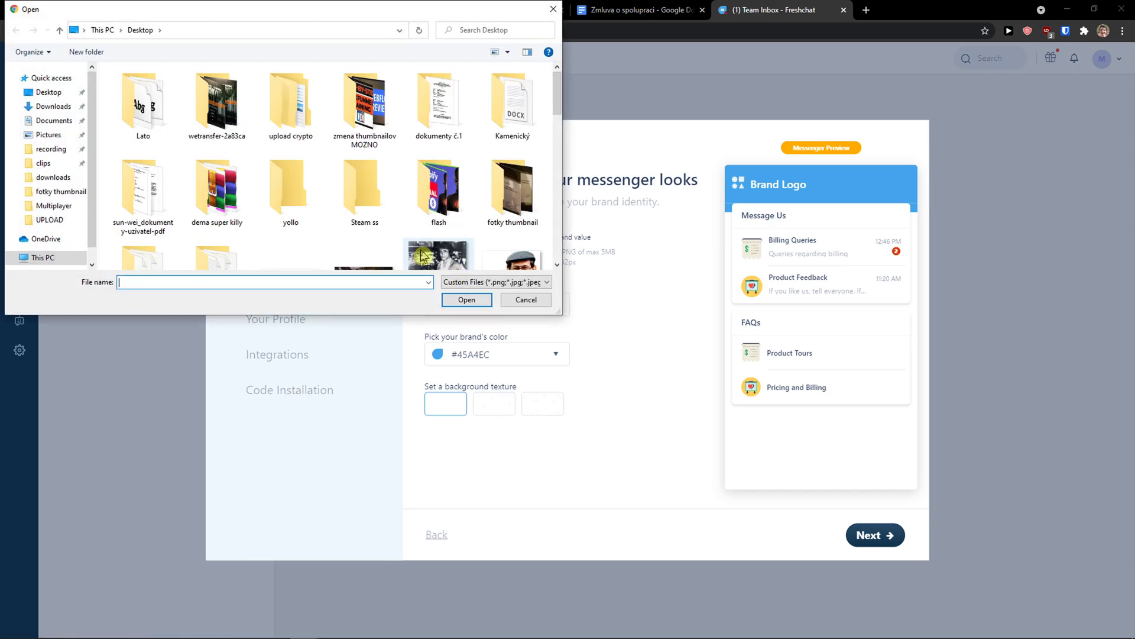
scroll(377, 231, down, 5)
scroll(376, 231, down, 5)
double_click(438, 226)
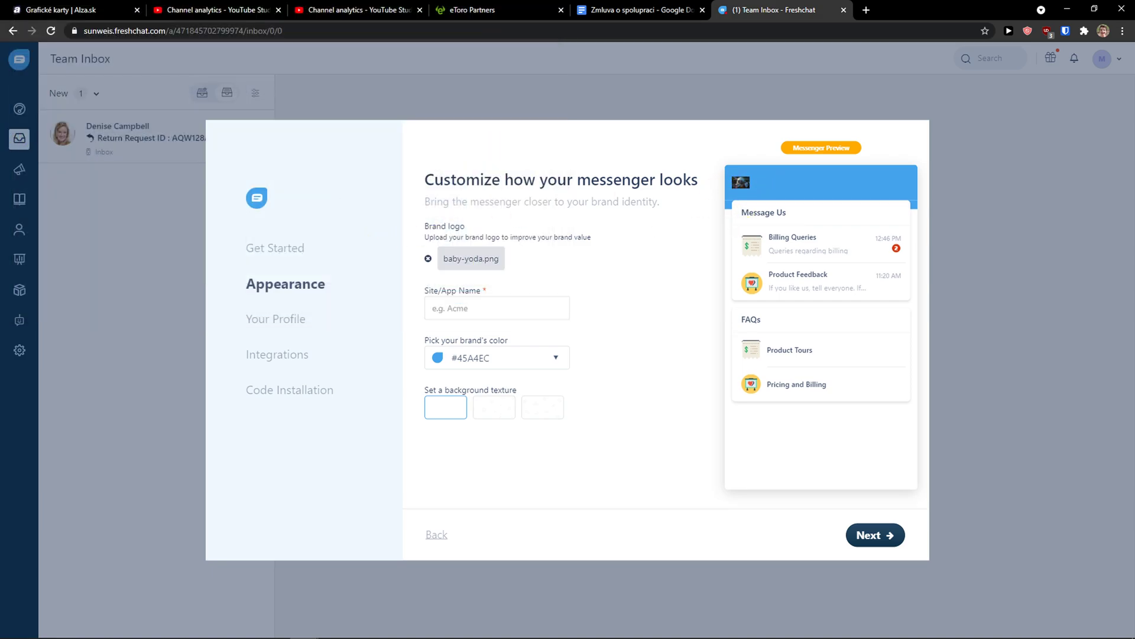
Enter the site name Acme and set the brand colour to blue #064ed8.
key(ctrl+plus)
key(ctrl+plus)
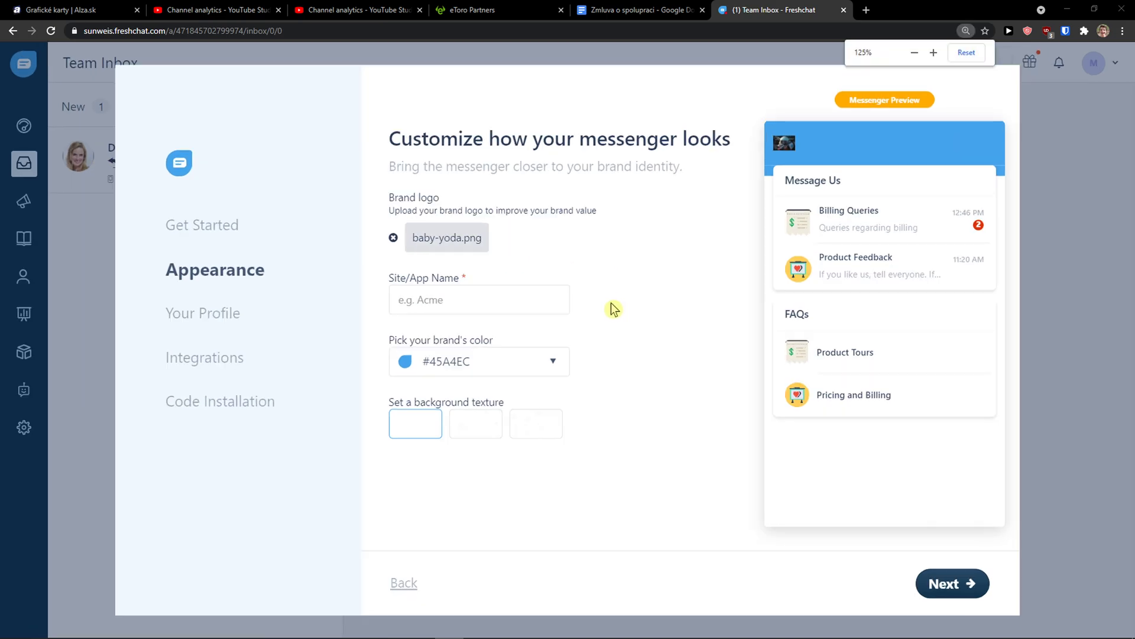
click(439, 318)
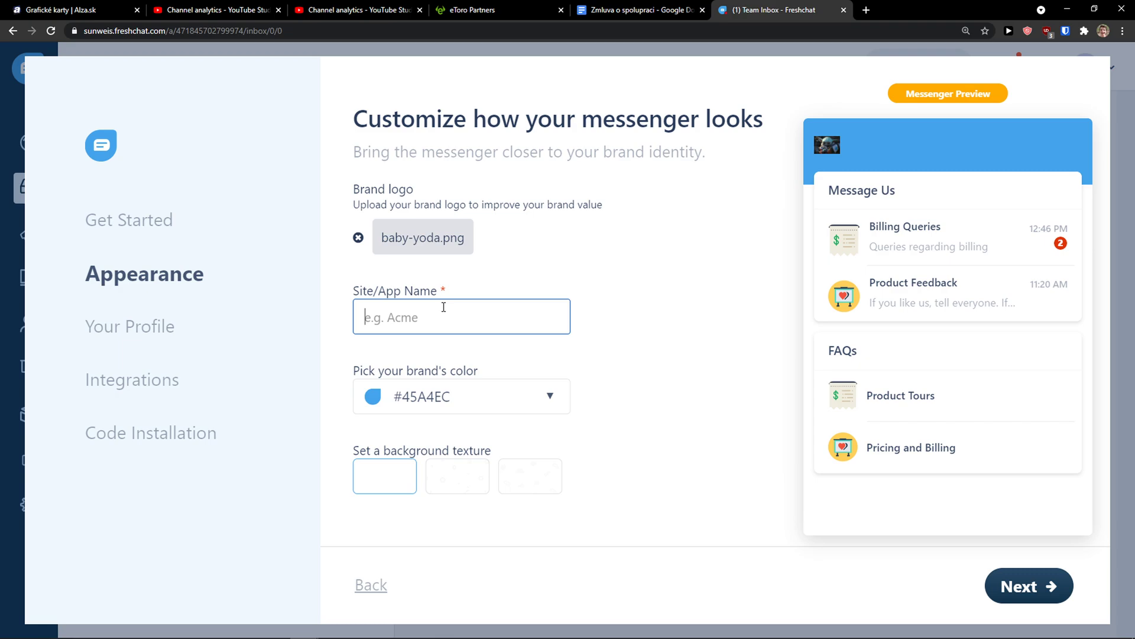
text(Acme)
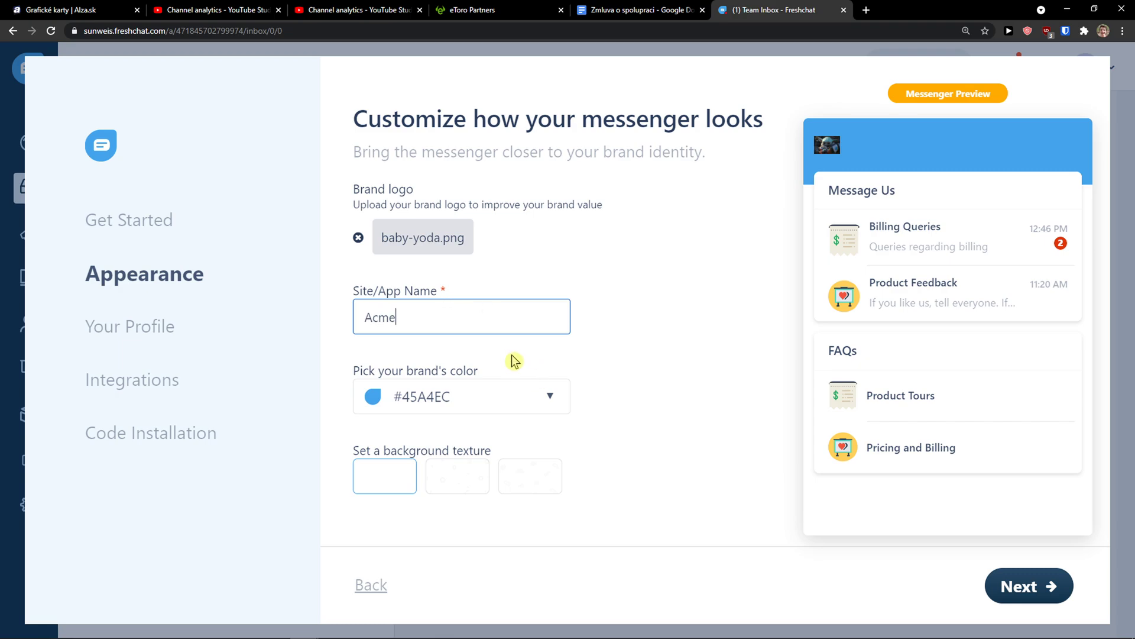
click(516, 388)
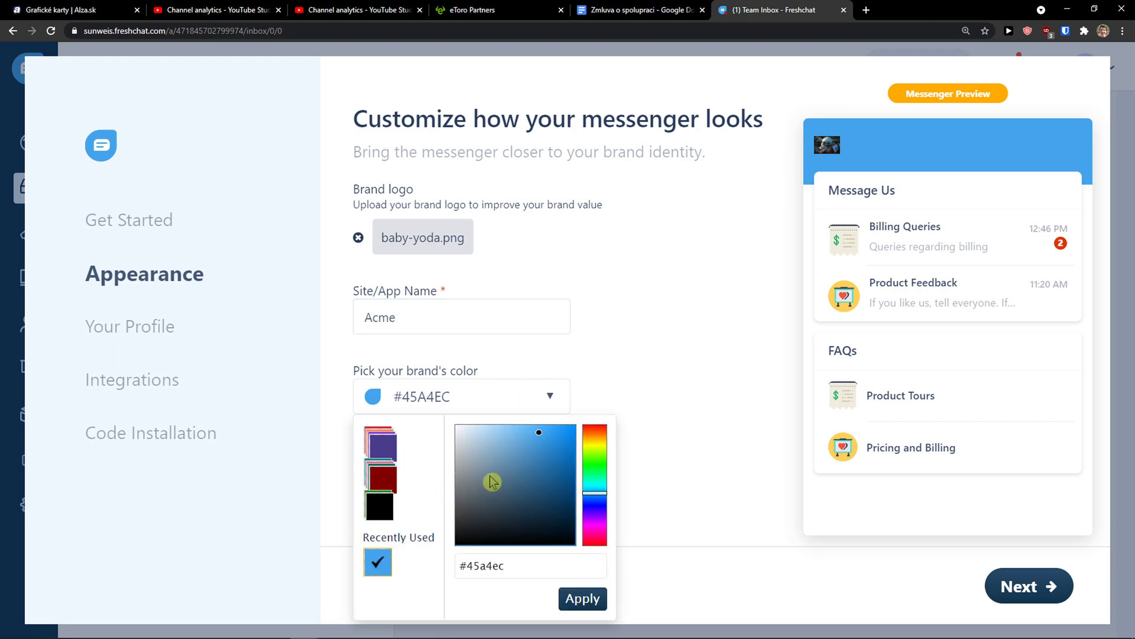
drag(593, 470, 594, 432)
click(575, 423)
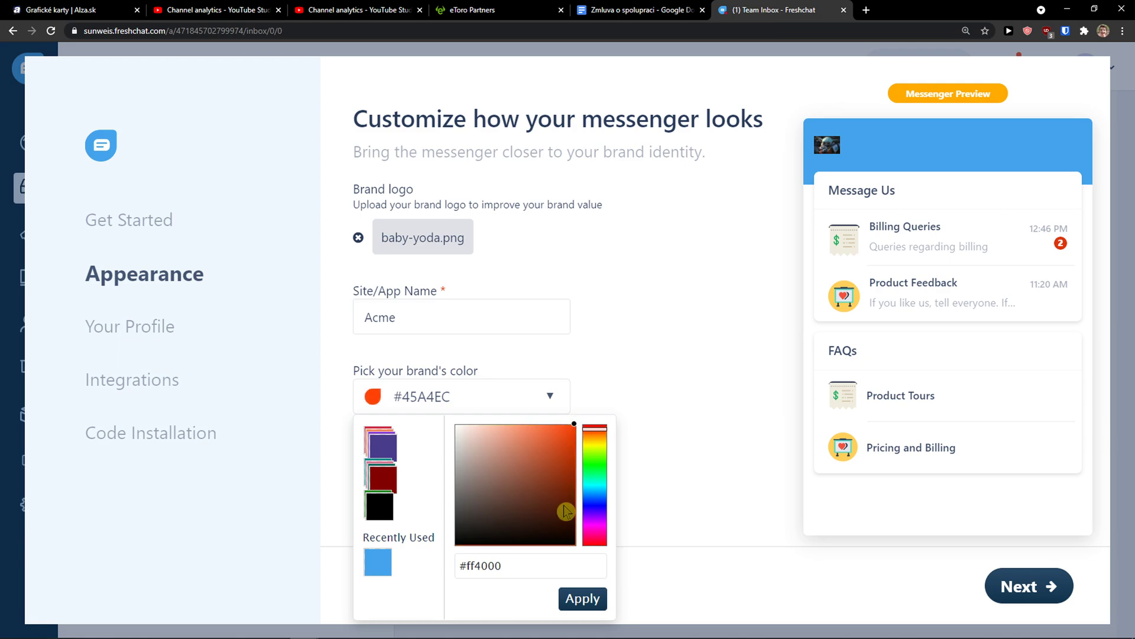
click(595, 600)
click(379, 402)
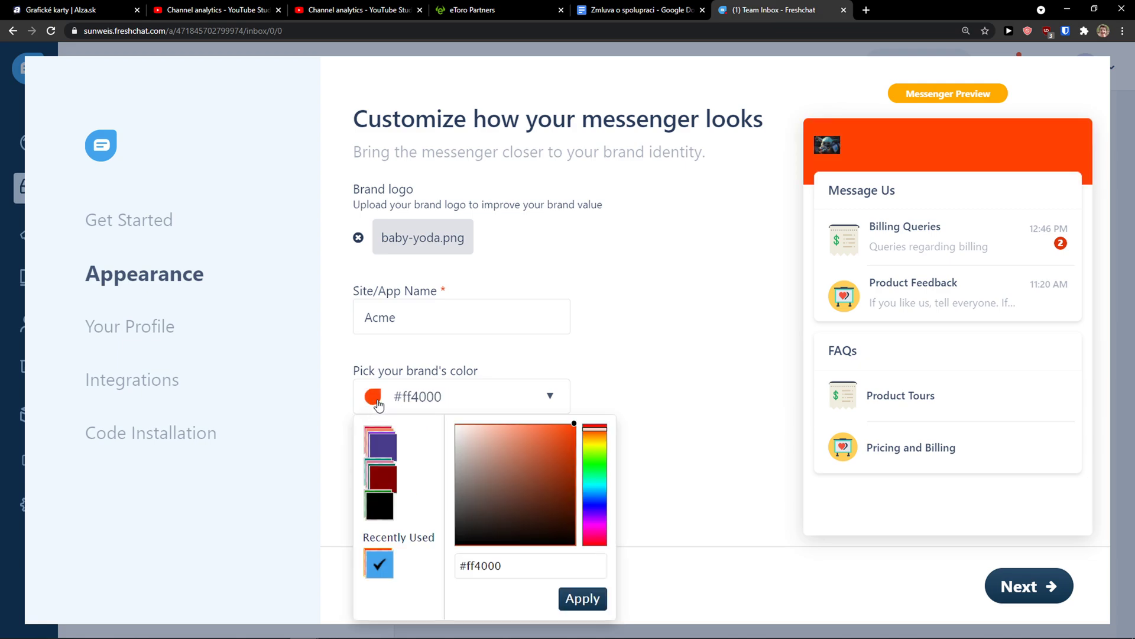
click(595, 496)
click(570, 441)
click(604, 601)
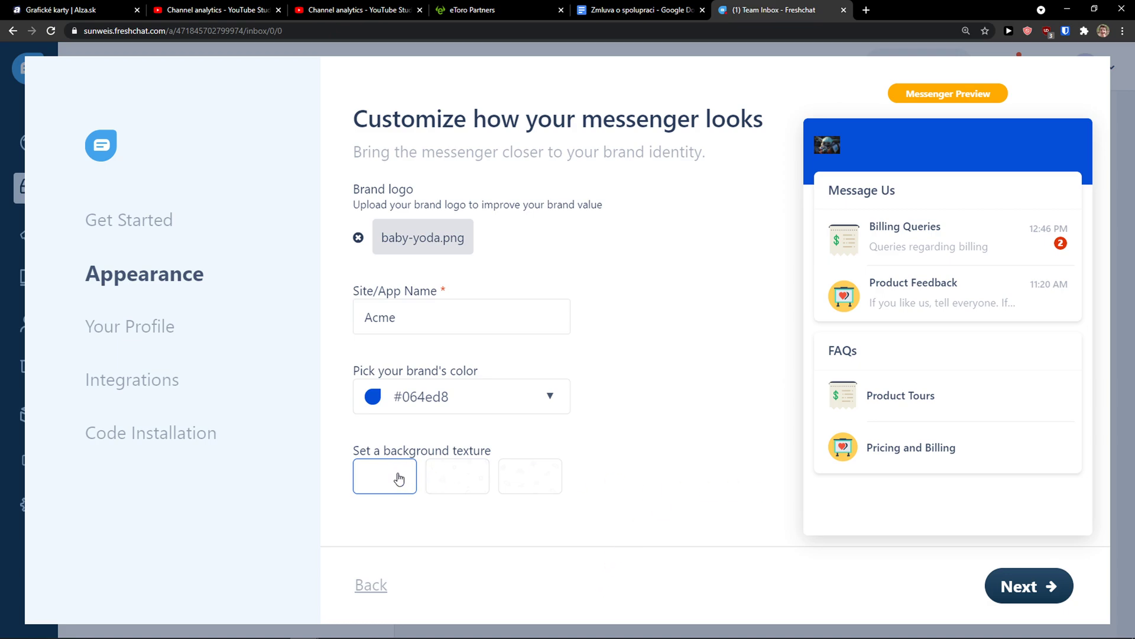
Compare the background textures, keep the first one, and proceed to profile setup.
click(451, 482)
click(531, 479)
click(409, 481)
click(443, 475)
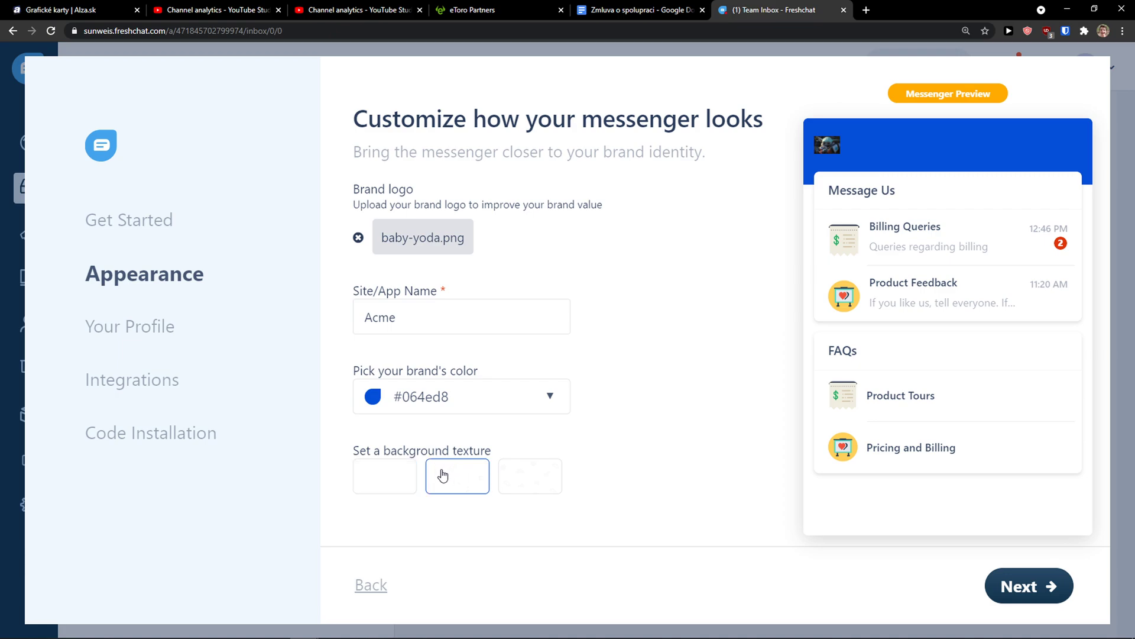
click(395, 486)
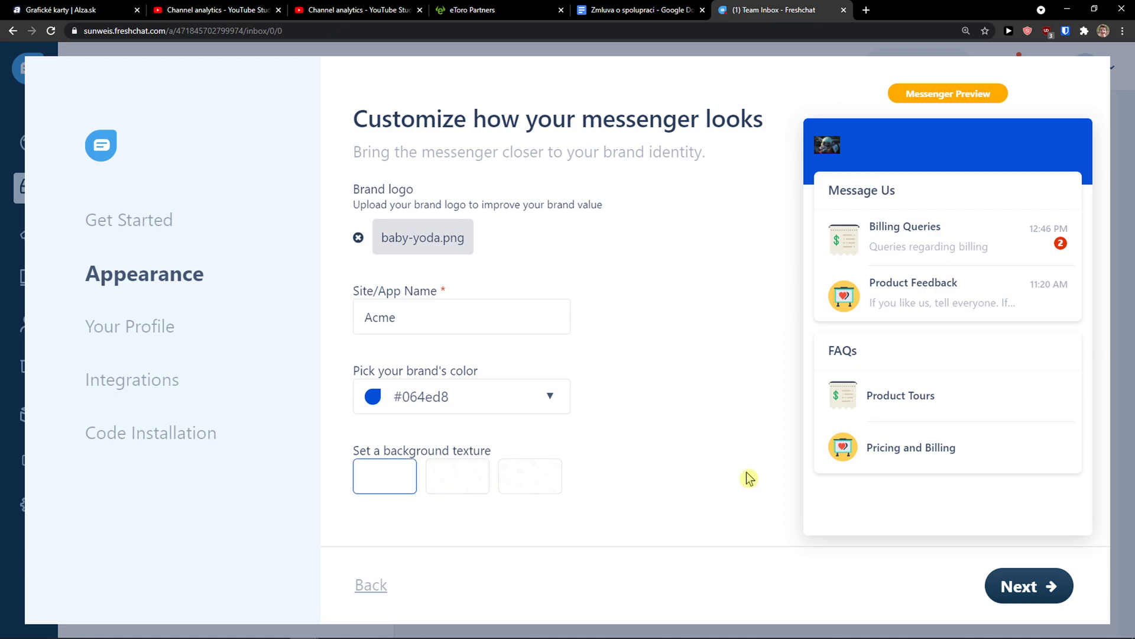
click(1051, 586)
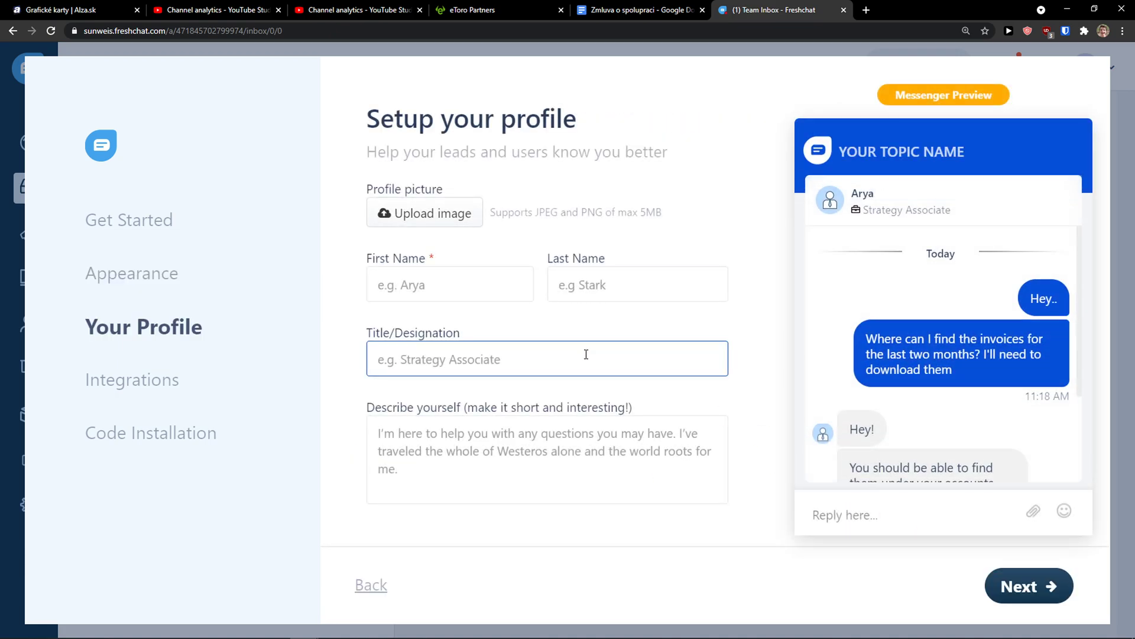
Upload a photo as the agent's profile picture.
click(409, 212)
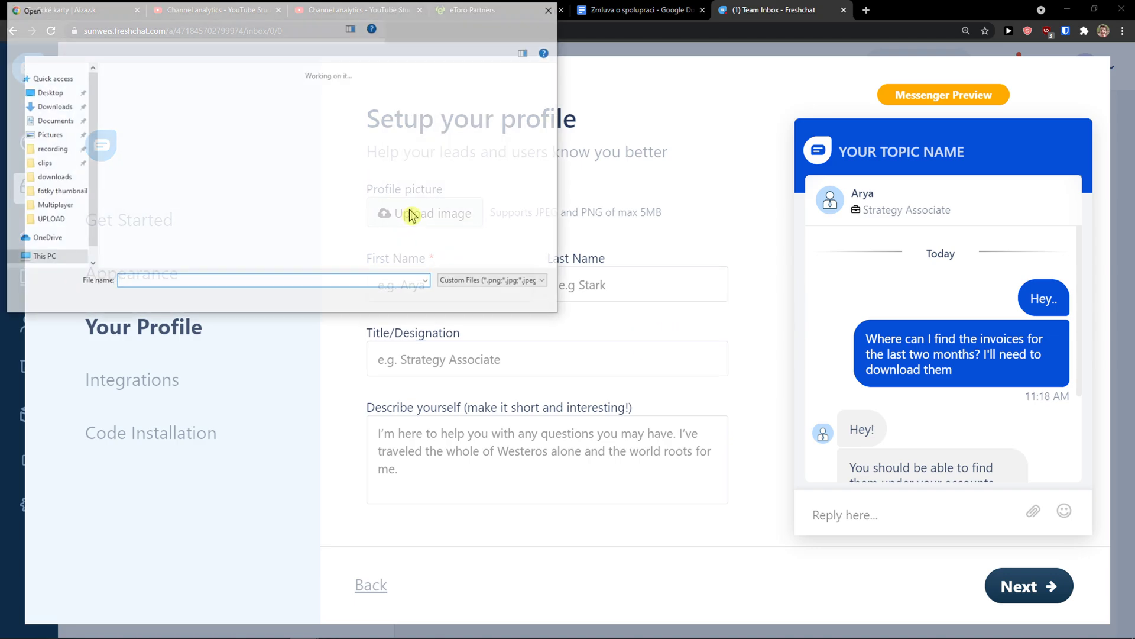
scroll(378, 222, down, 2)
double_click(512, 204)
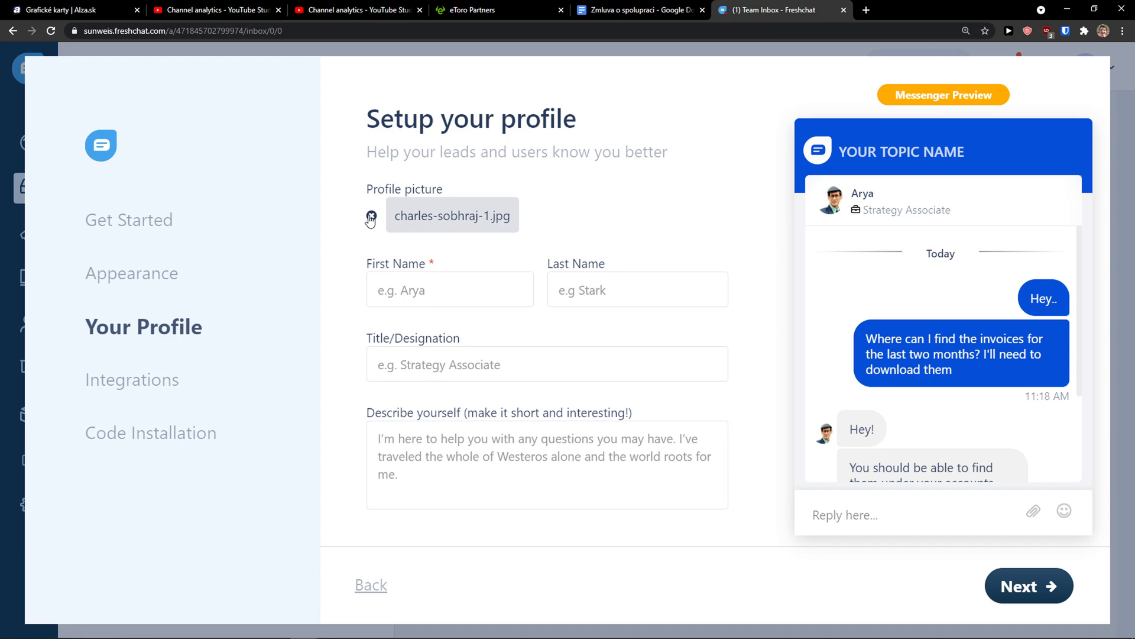
click(372, 217)
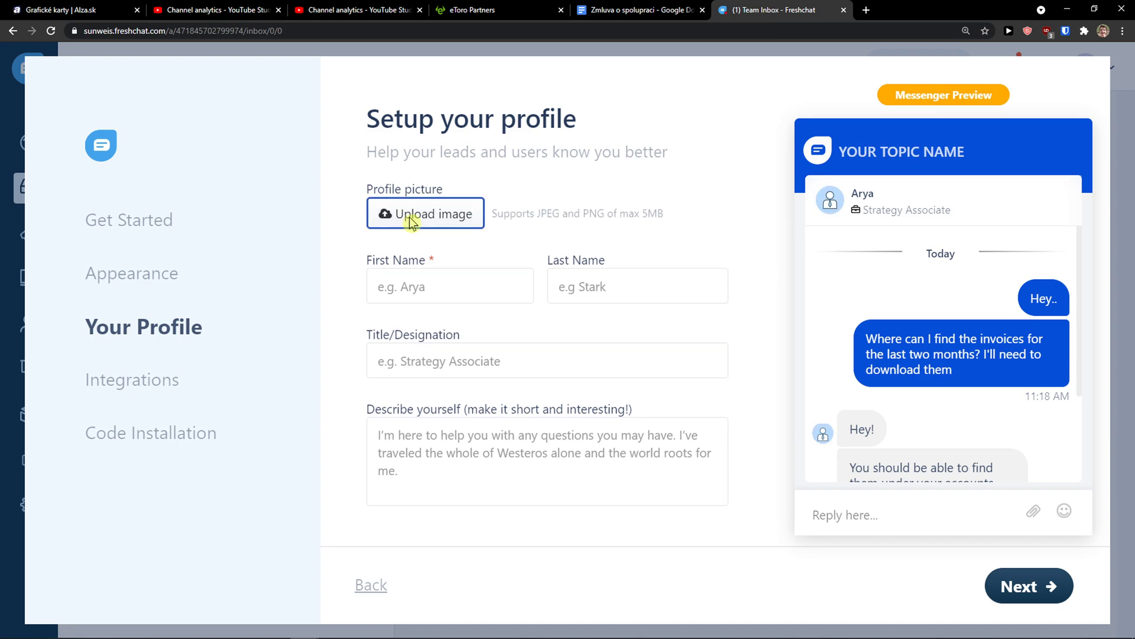
click(410, 215)
key(Escape)
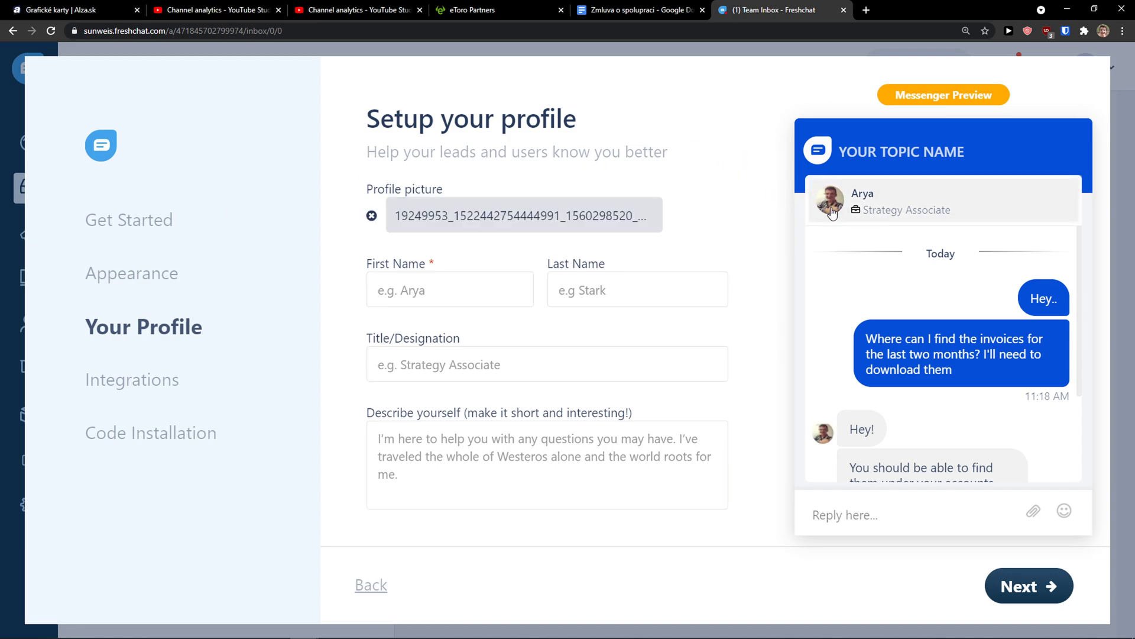
Fill in the agent's first and last name, title Customer Support and a short bio, then submit.
click(415, 281)
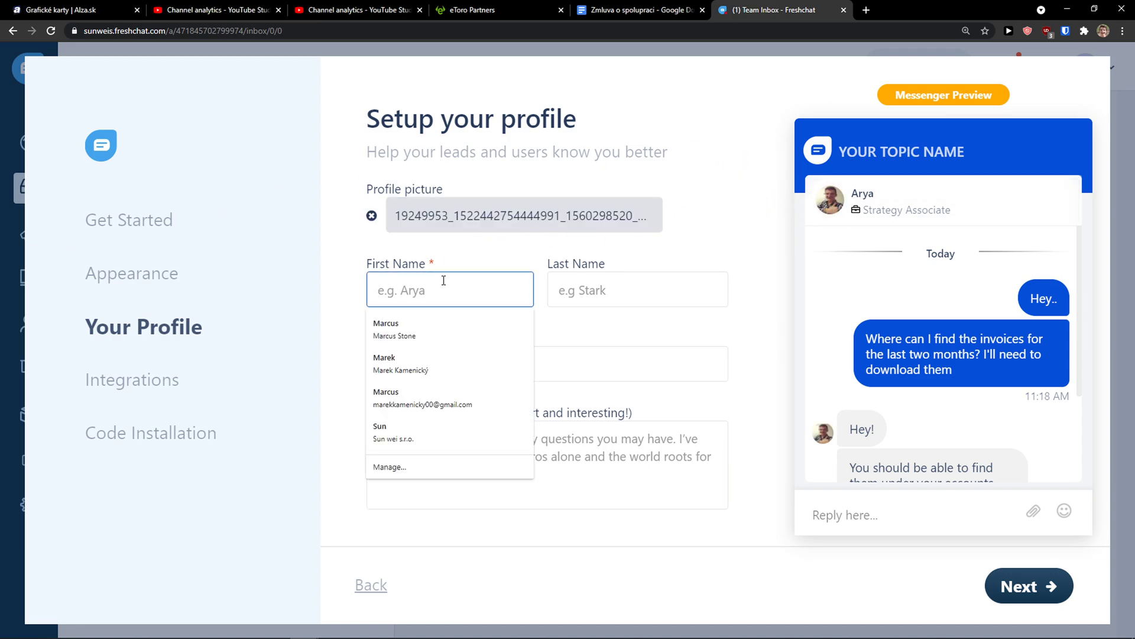
text(Marcus)
key(Tab)
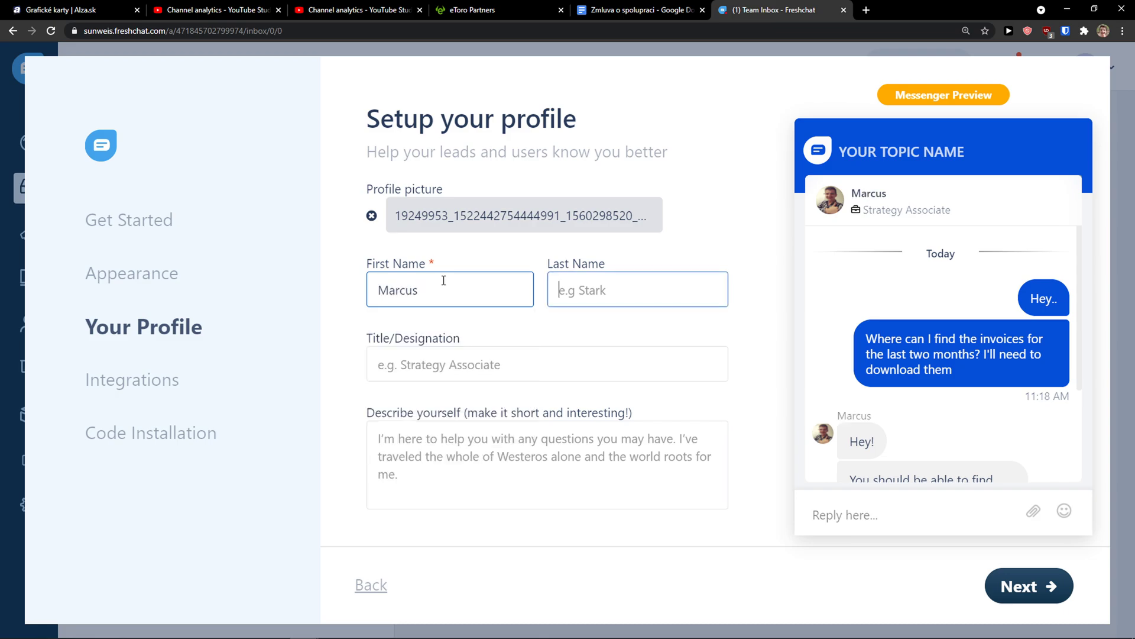
text(Stone)
key(Tab)
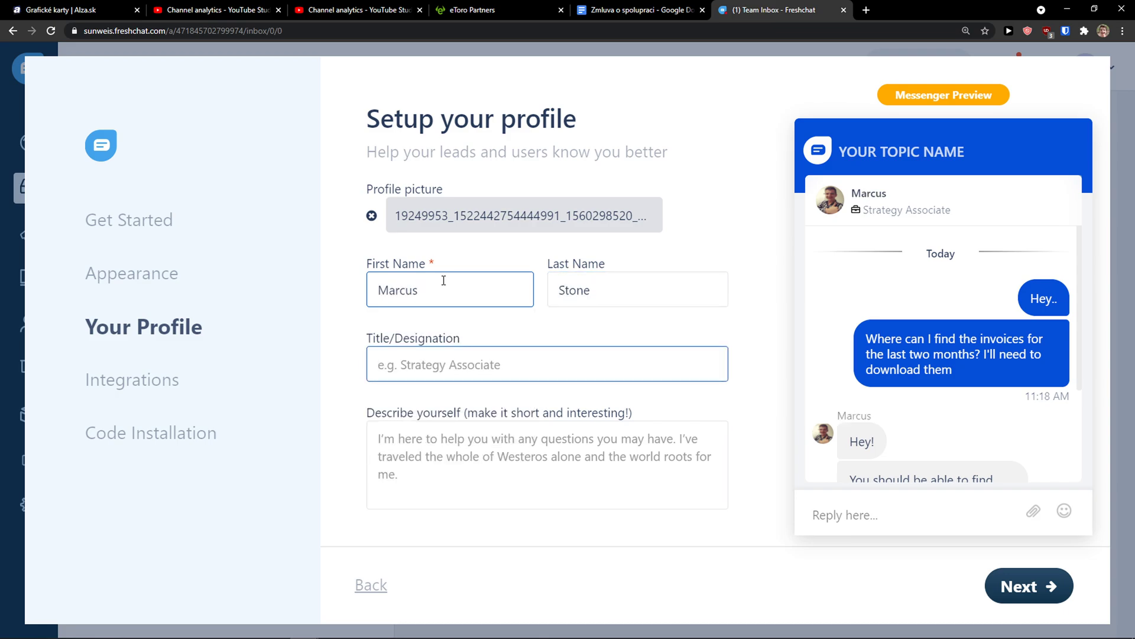
text(C)
key(BackSpace)
text(Customer Support)
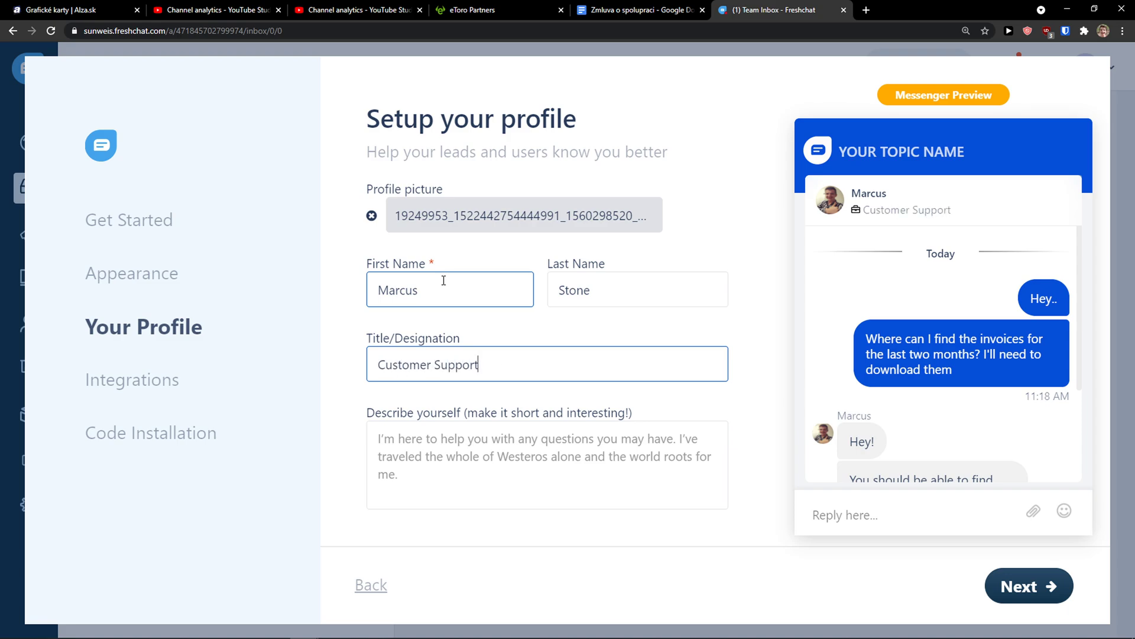
click(501, 431)
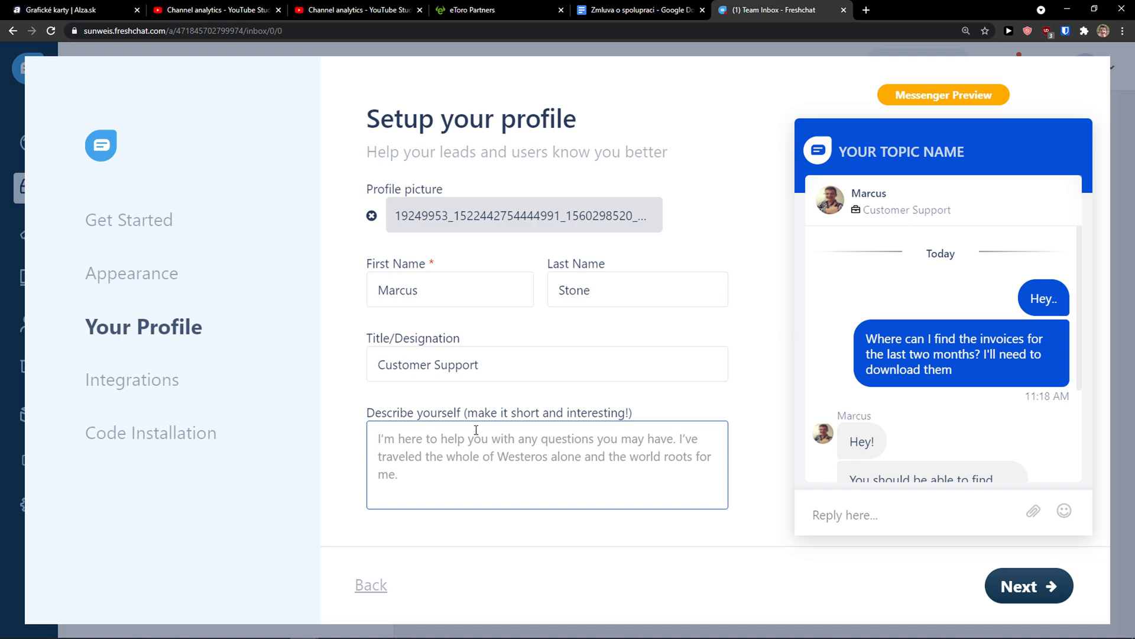
text(I)
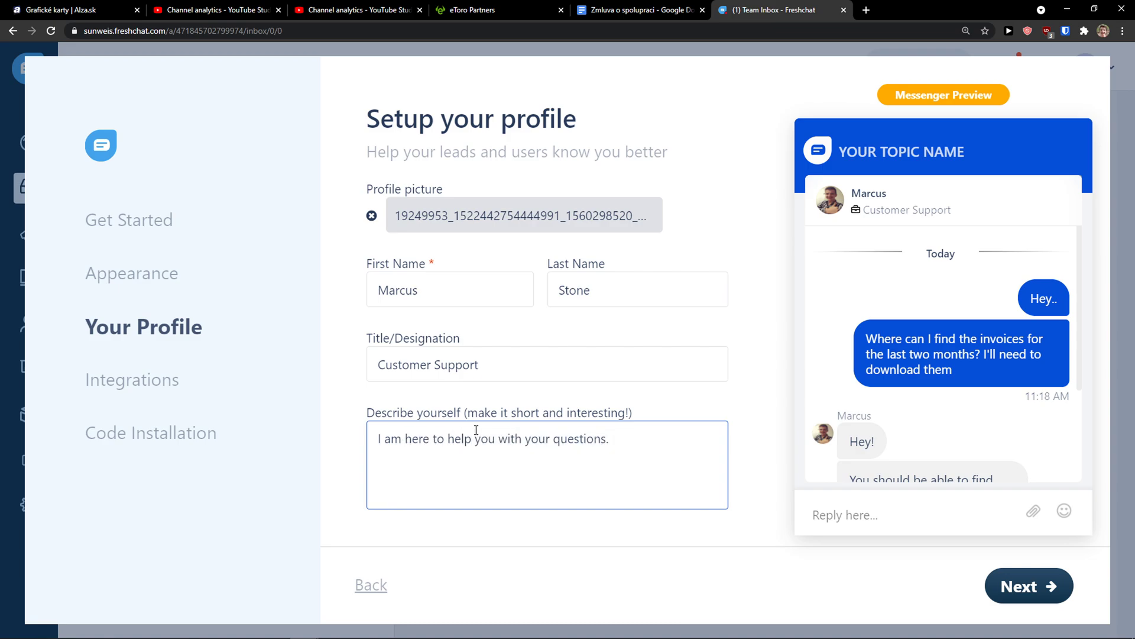
click(1021, 584)
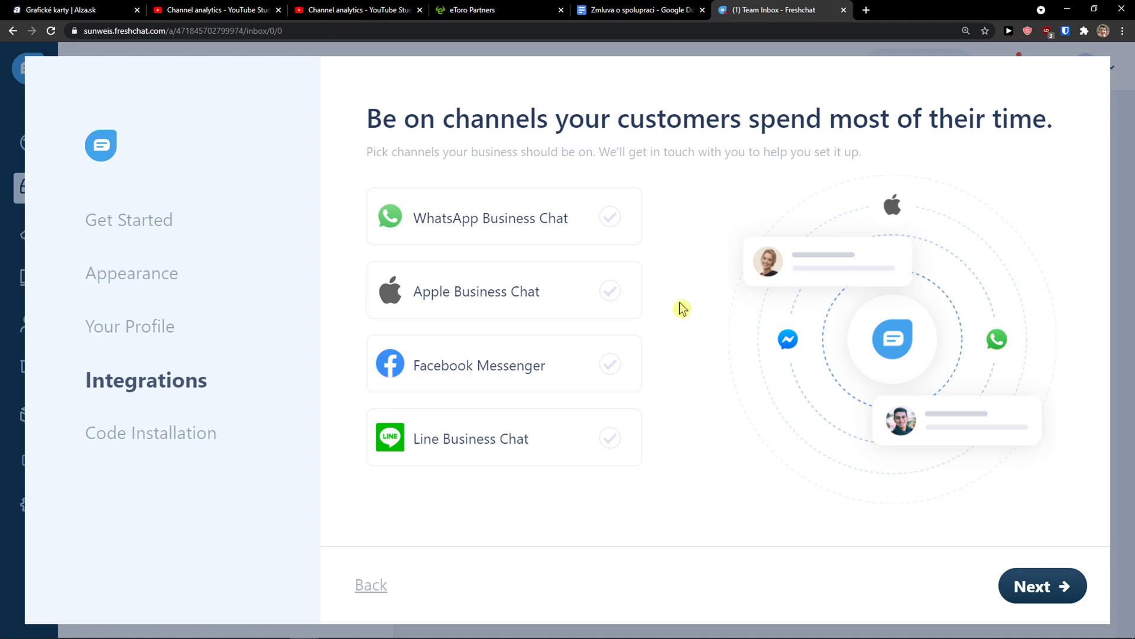
Add Facebook Messenger as a customer channel in the Integrations step.
click(608, 368)
click(611, 370)
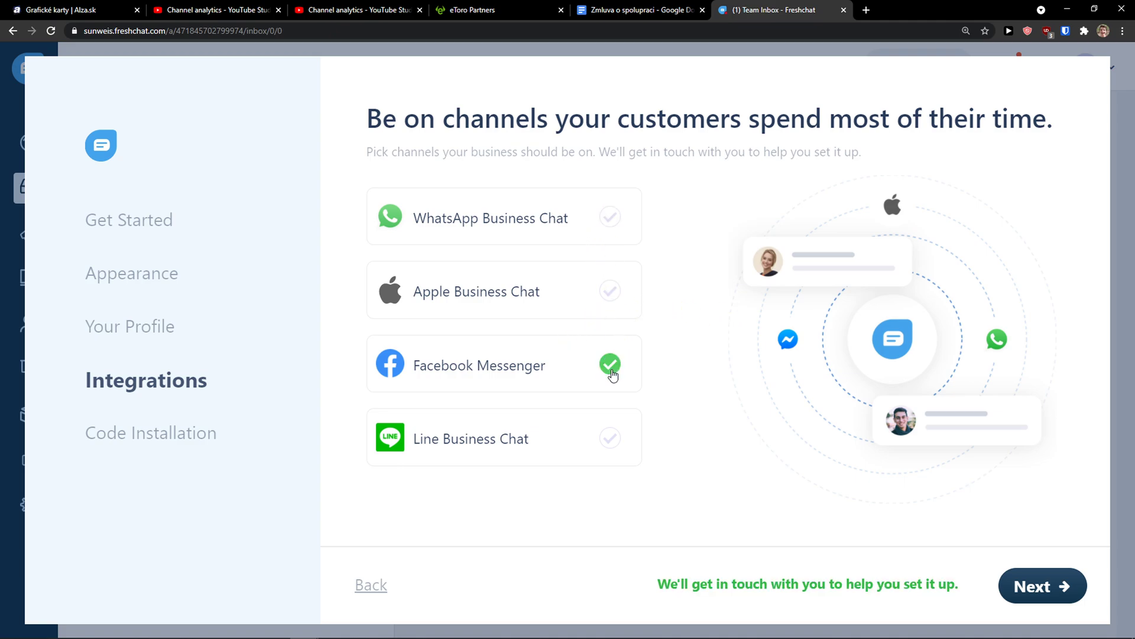
click(1041, 591)
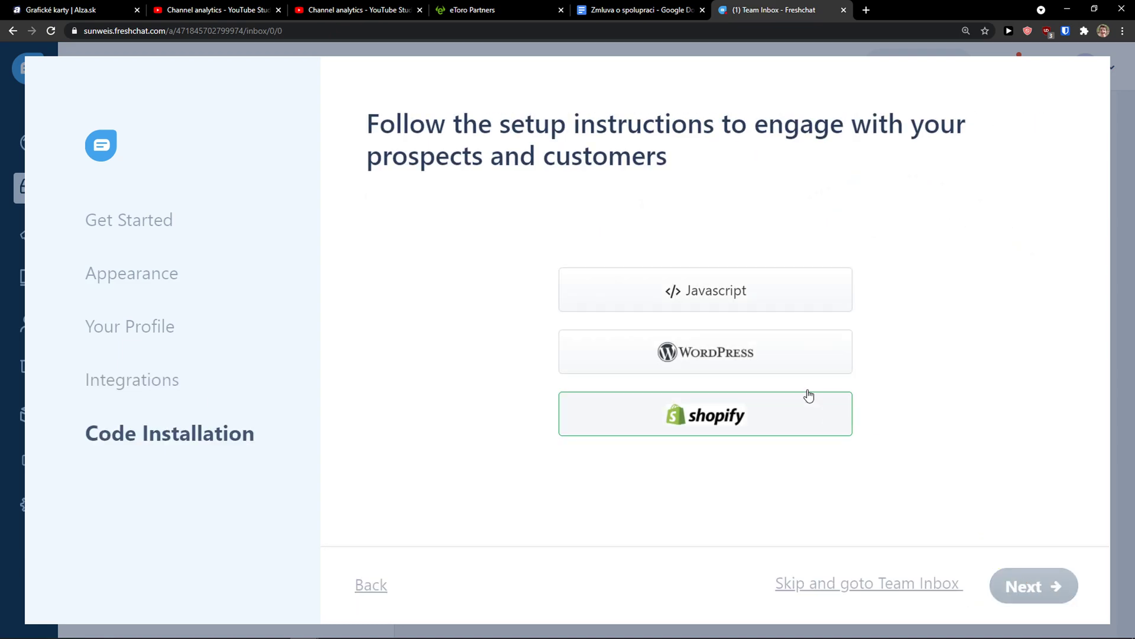
Choose Shopify as the installation platform in the Code Installation step.
drag(385, 132, 681, 197)
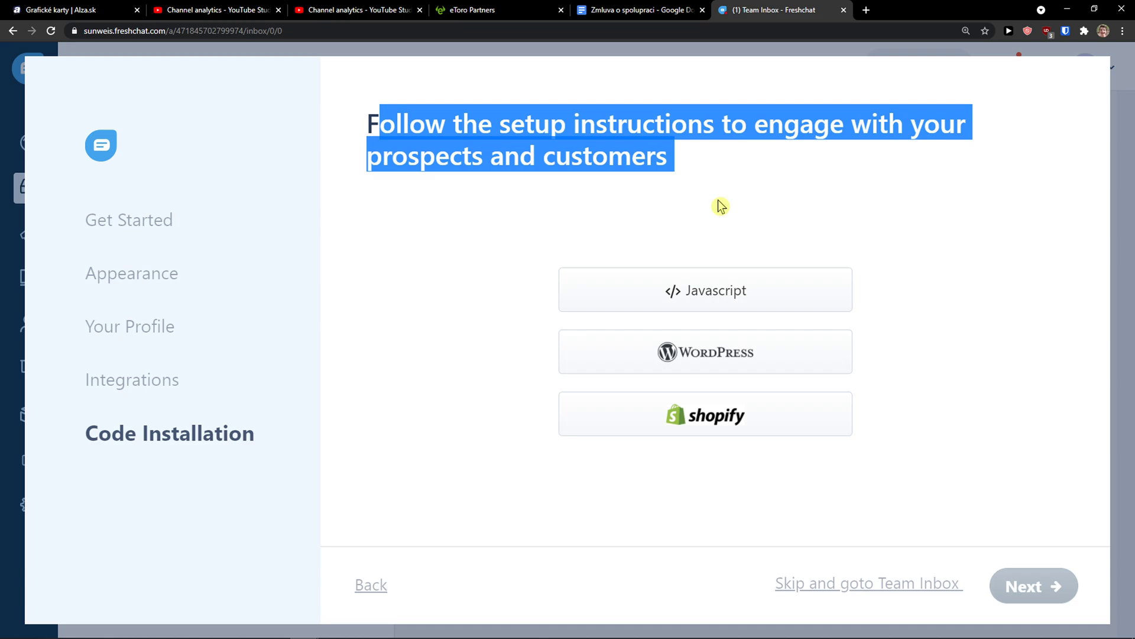
click(708, 431)
click(709, 476)
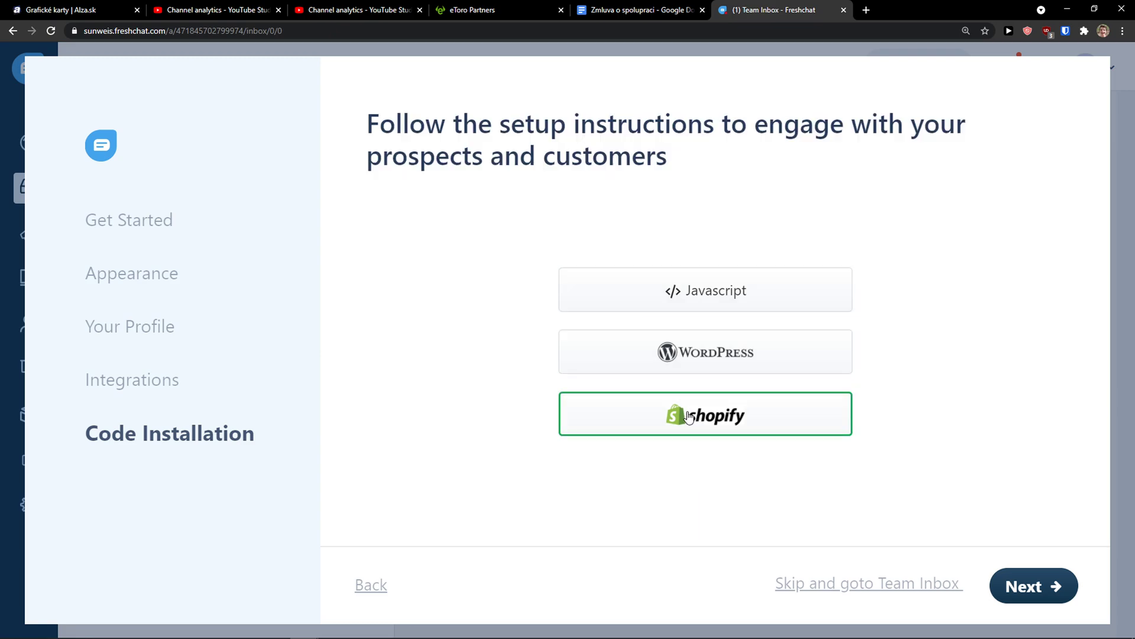
Bring up the Shopify plugin code, select it, and open its instructions in a new tab.
click(1029, 593)
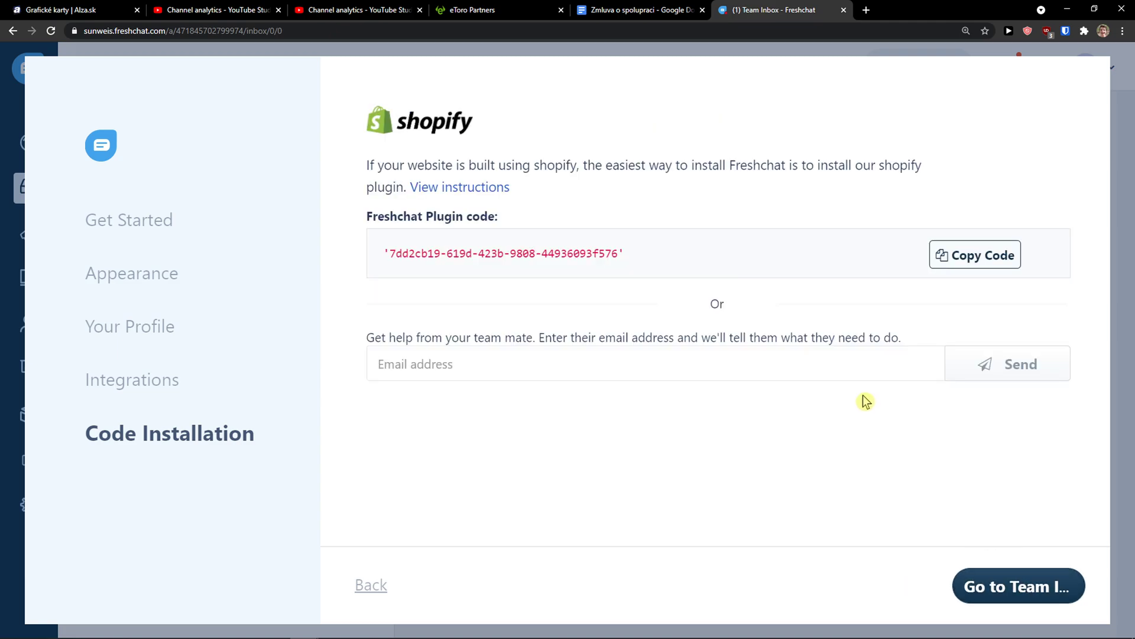
triple_click(565, 255)
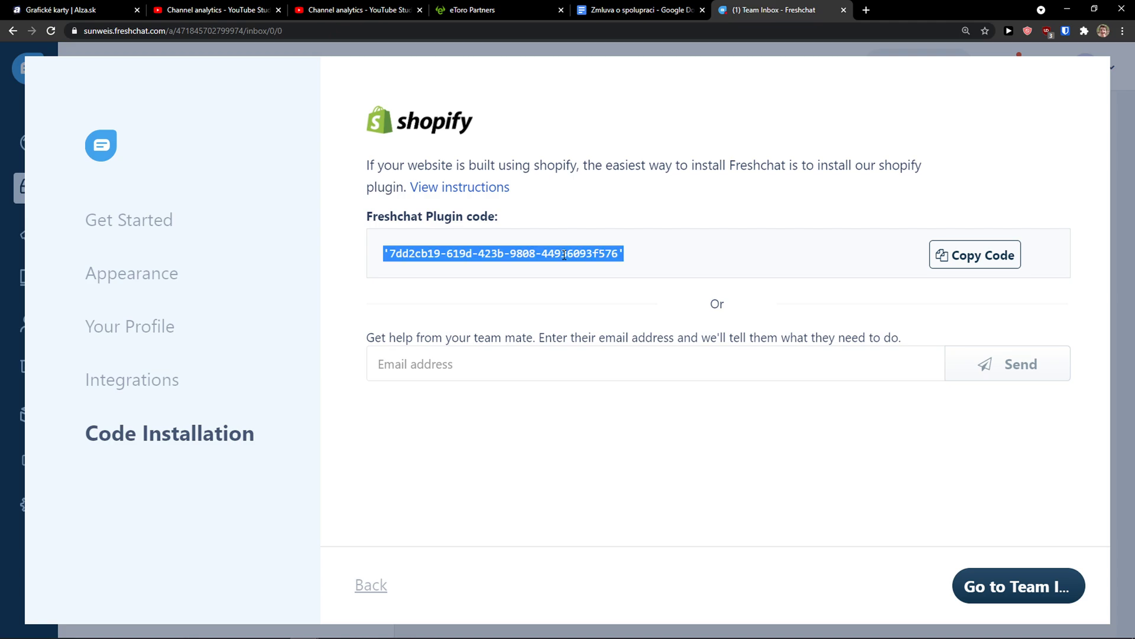
middle_click(459, 189)
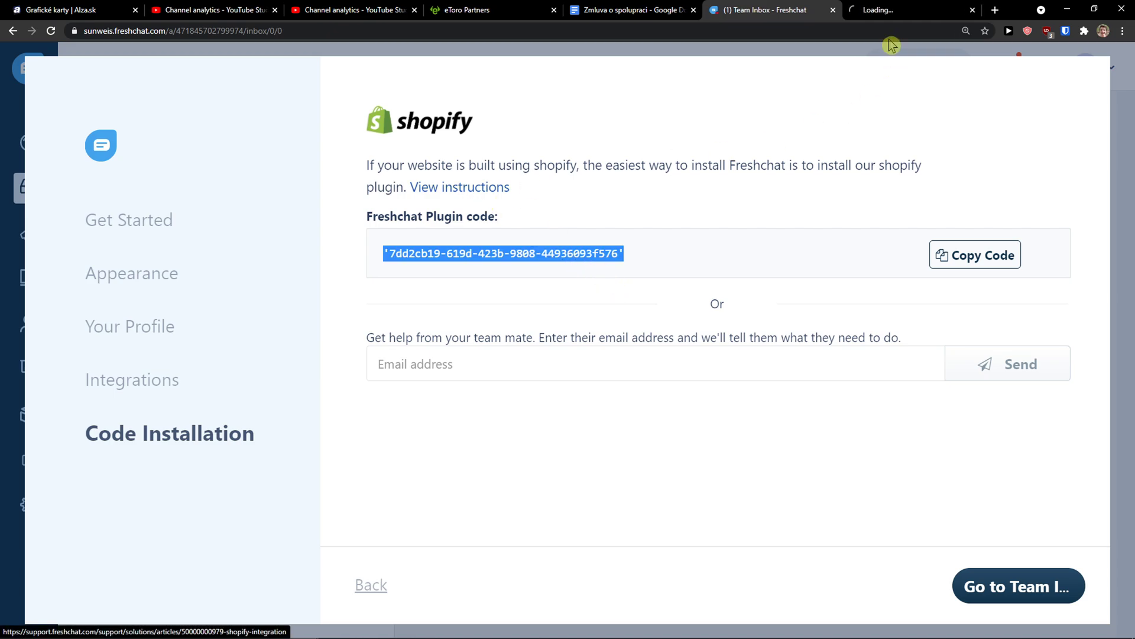
click(881, 8)
Read through the Shopify integration help article, then return to the setup tab.
scroll(631, 228, down, 2)
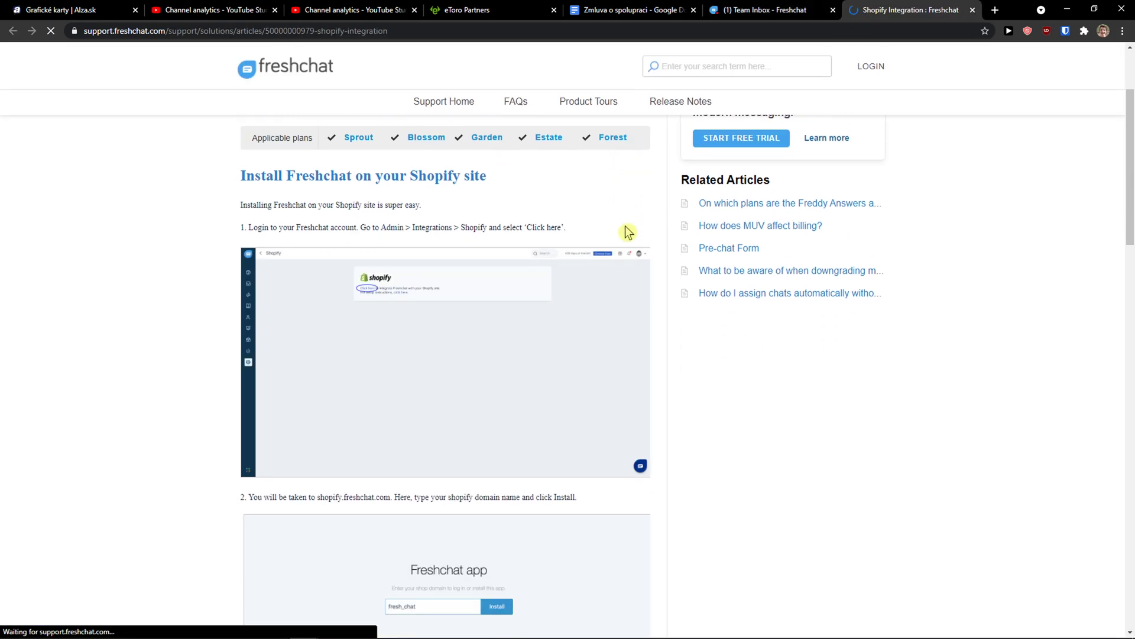
scroll(628, 231, down, 2)
scroll(628, 232, down, 3)
scroll(627, 232, down, 3)
scroll(627, 231, down, 2)
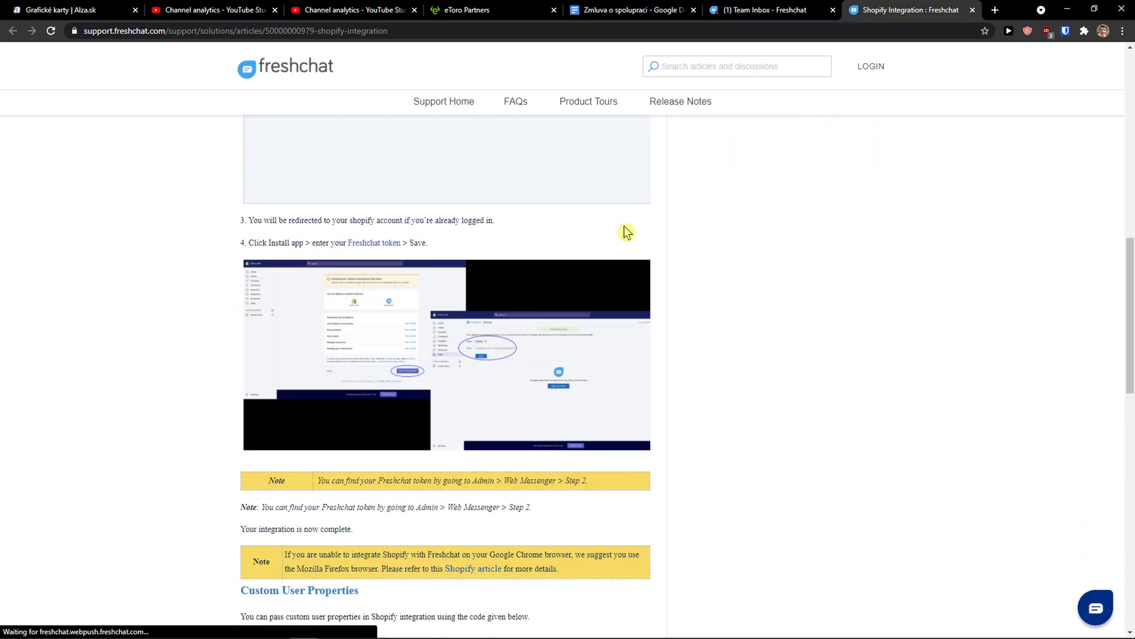
scroll(626, 231, down, 2)
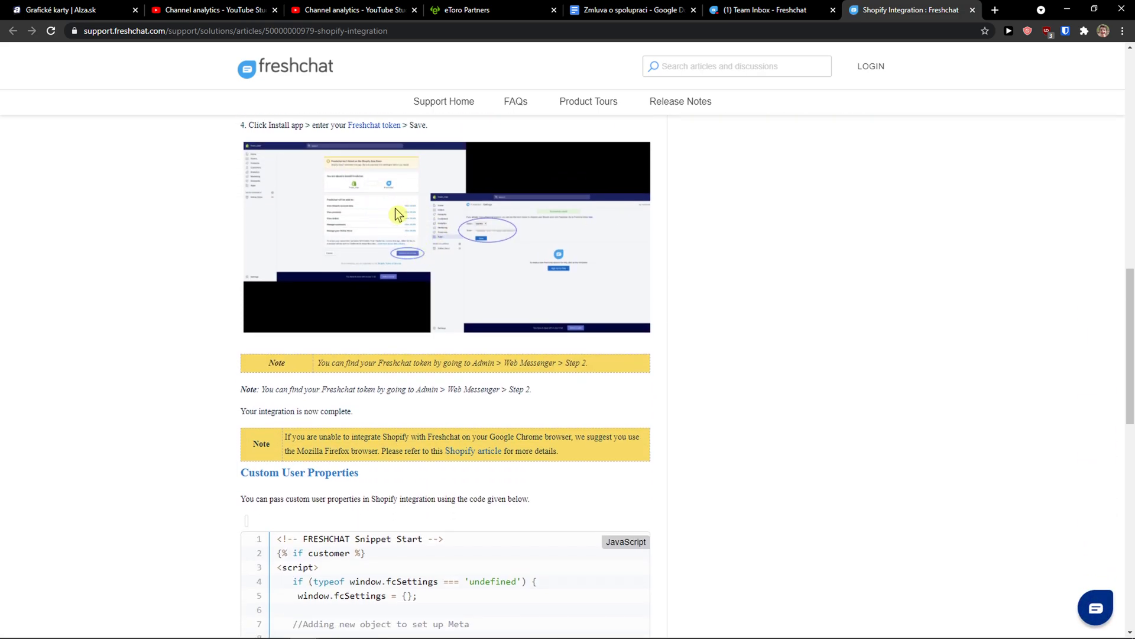
scroll(446, 378, down, 1)
scroll(445, 378, up, 2)
scroll(404, 269, down, 3)
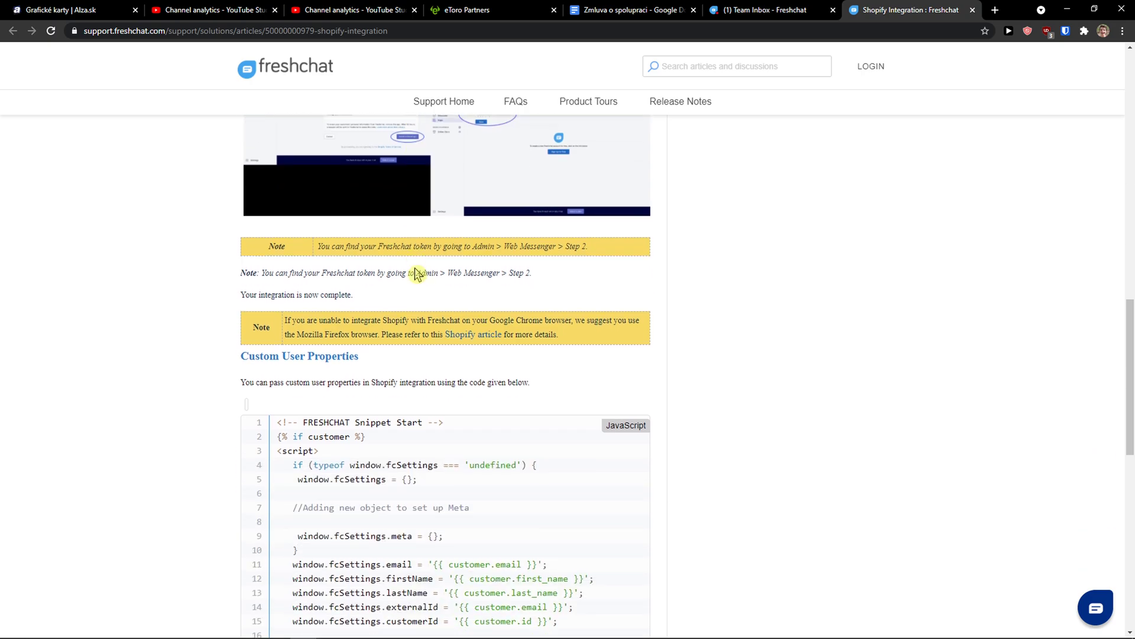
scroll(424, 273, down, 1)
scroll(427, 269, down, 1)
scroll(427, 265, down, 2)
scroll(427, 265, down, 4)
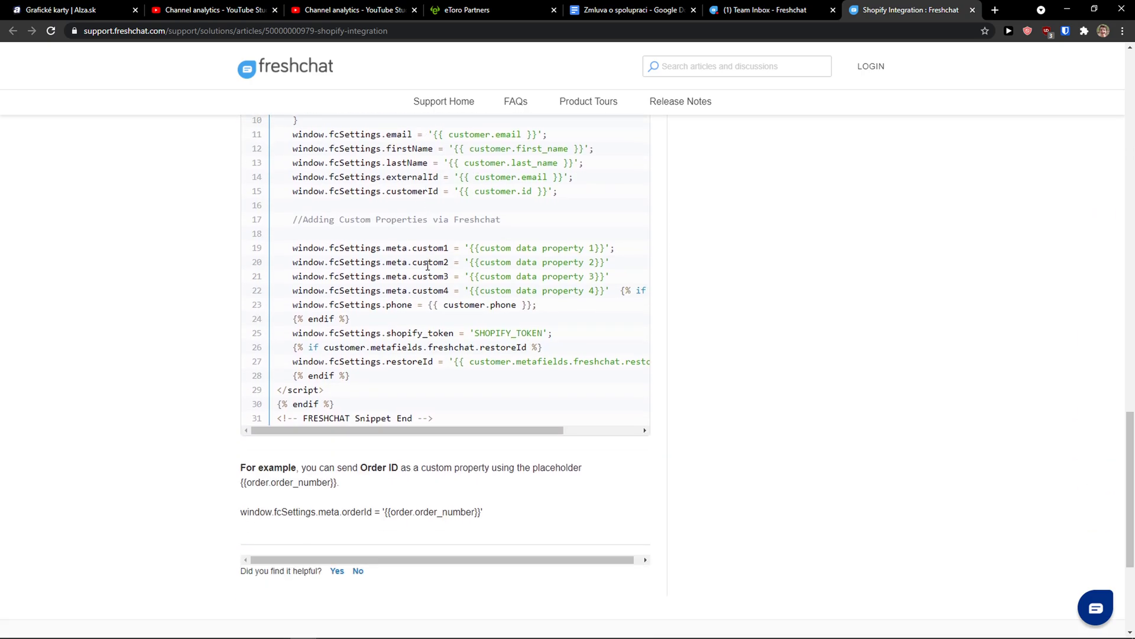
scroll(570, 307, down, 1)
scroll(571, 307, down, 1)
scroll(630, 262, up, 11)
scroll(630, 262, up, 10)
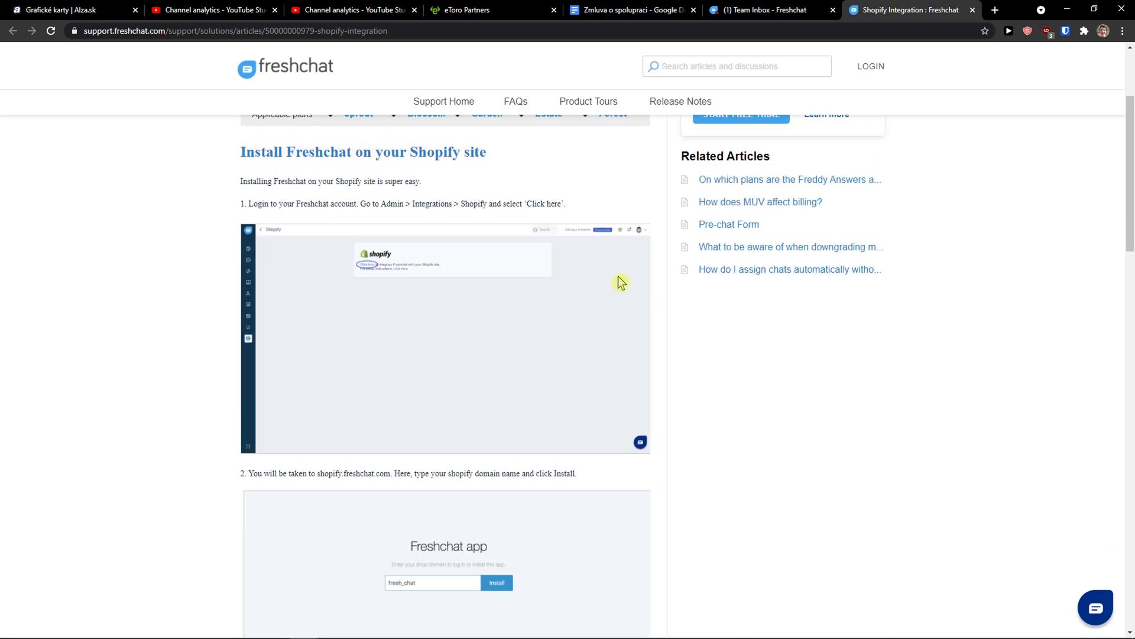
scroll(615, 281, up, 5)
click(768, 12)
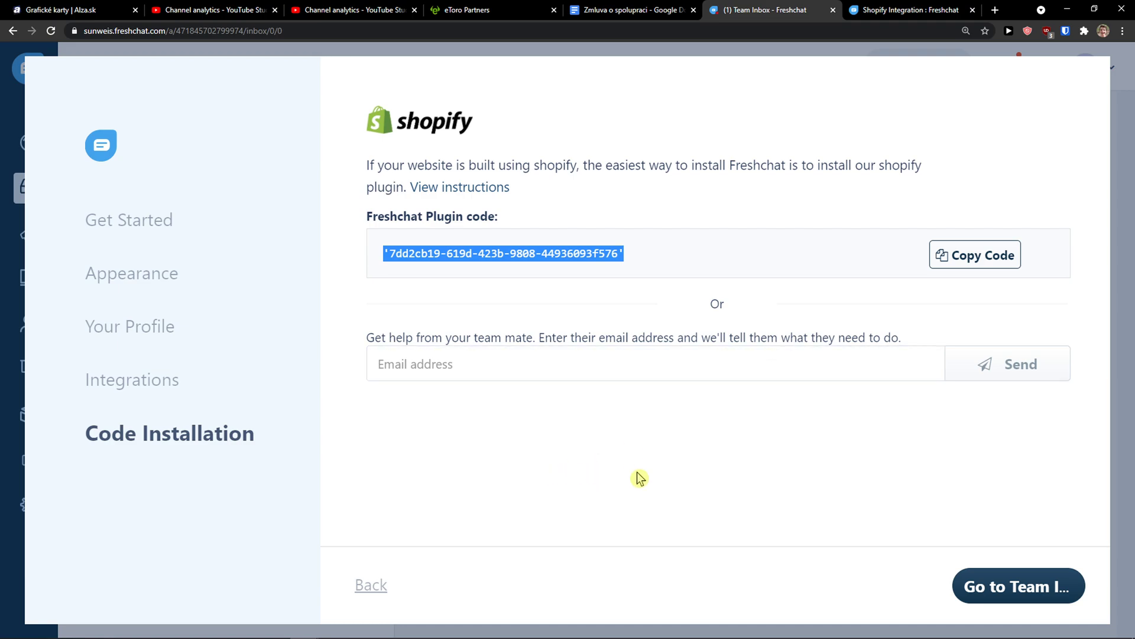
Leave the setup wizard and review the Dashboard's overall statistics.
click(985, 588)
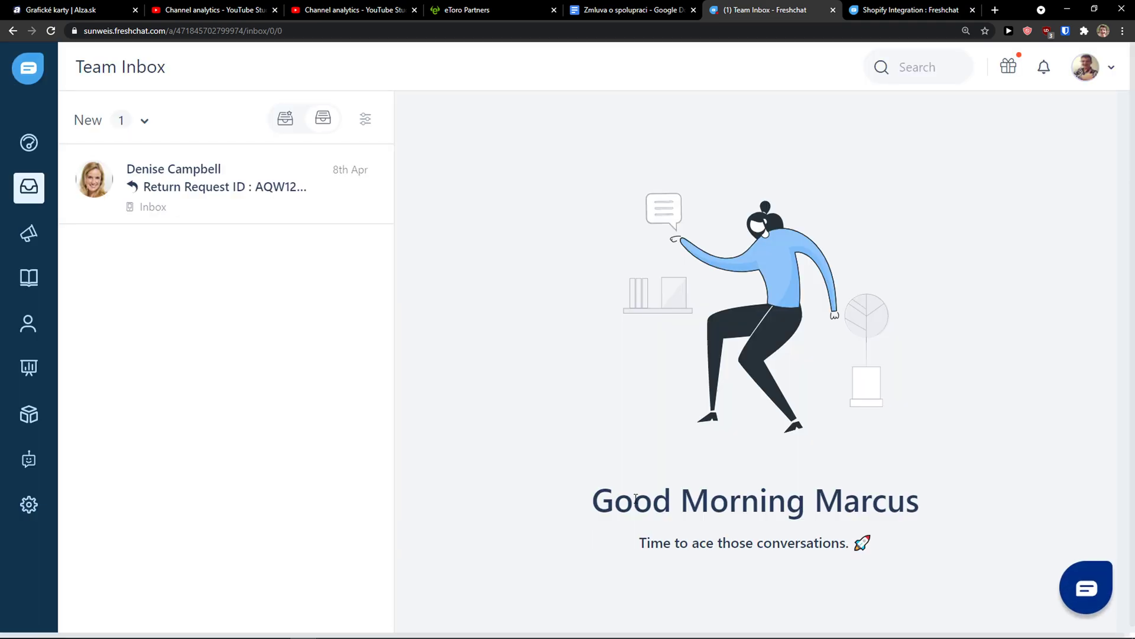
click(32, 145)
scroll(306, 220, down, 1)
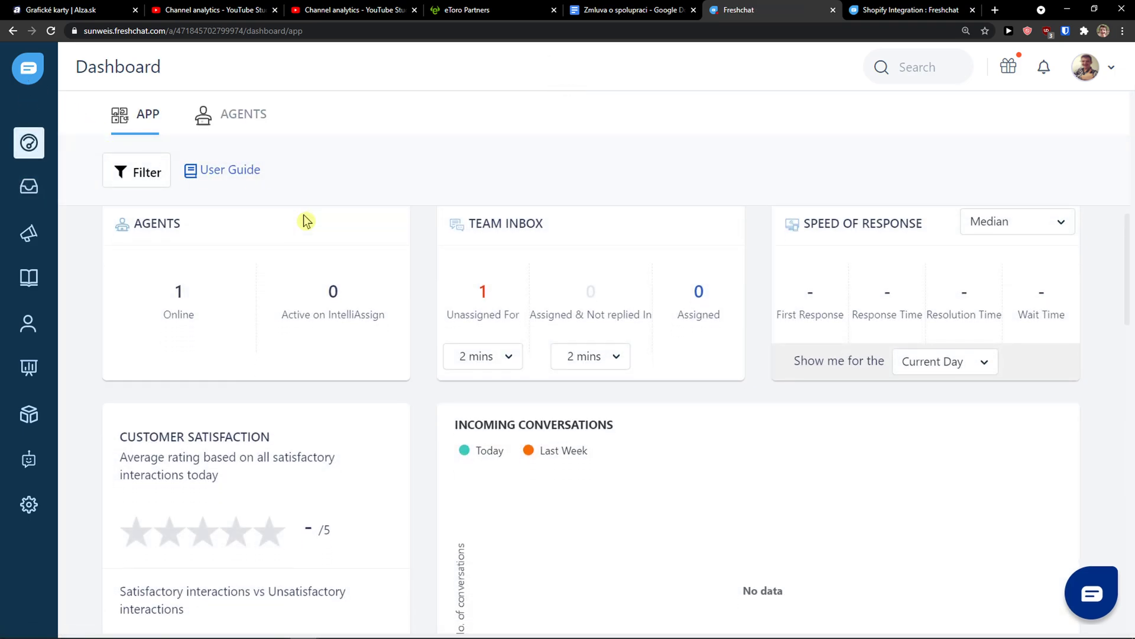
scroll(306, 220, up, 1)
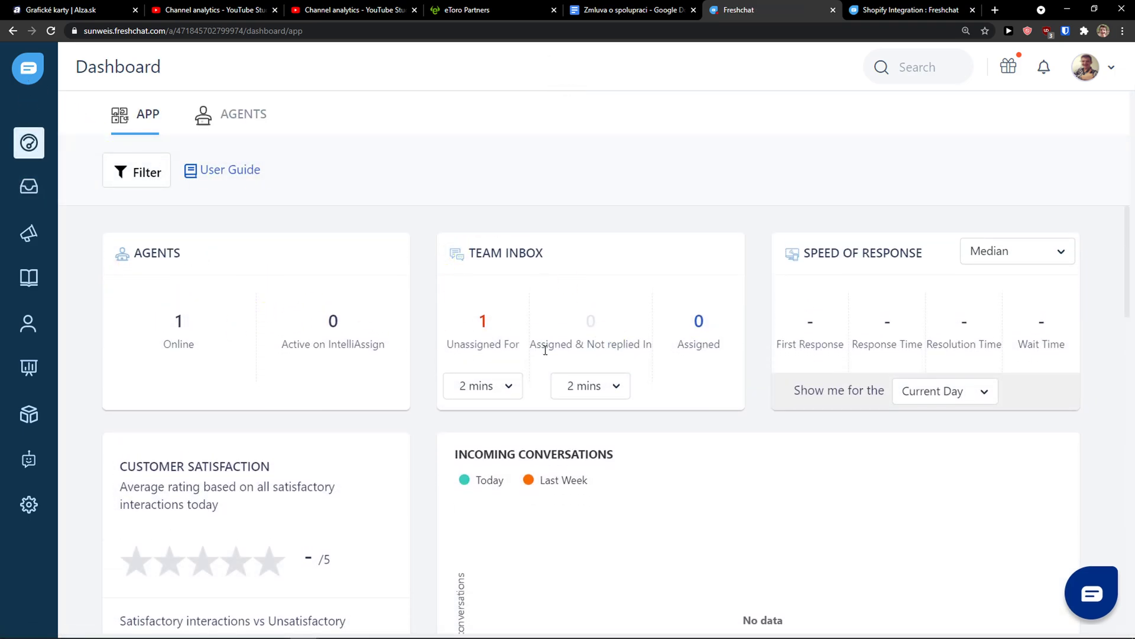
scroll(828, 330, down, 1)
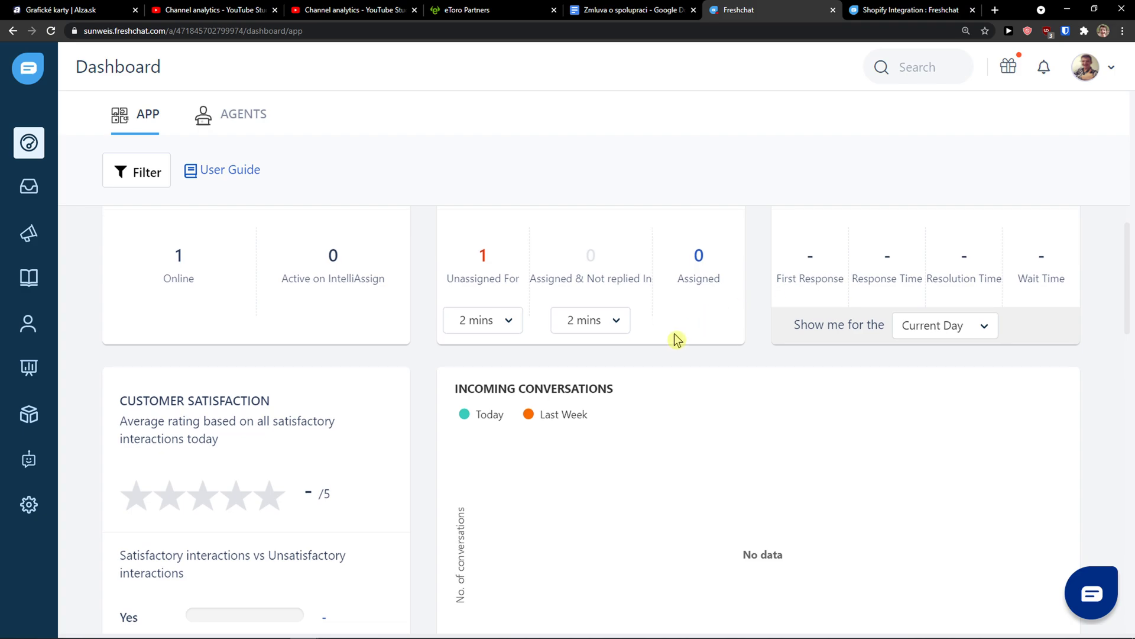
scroll(638, 349, down, 1)
scroll(539, 378, down, 1)
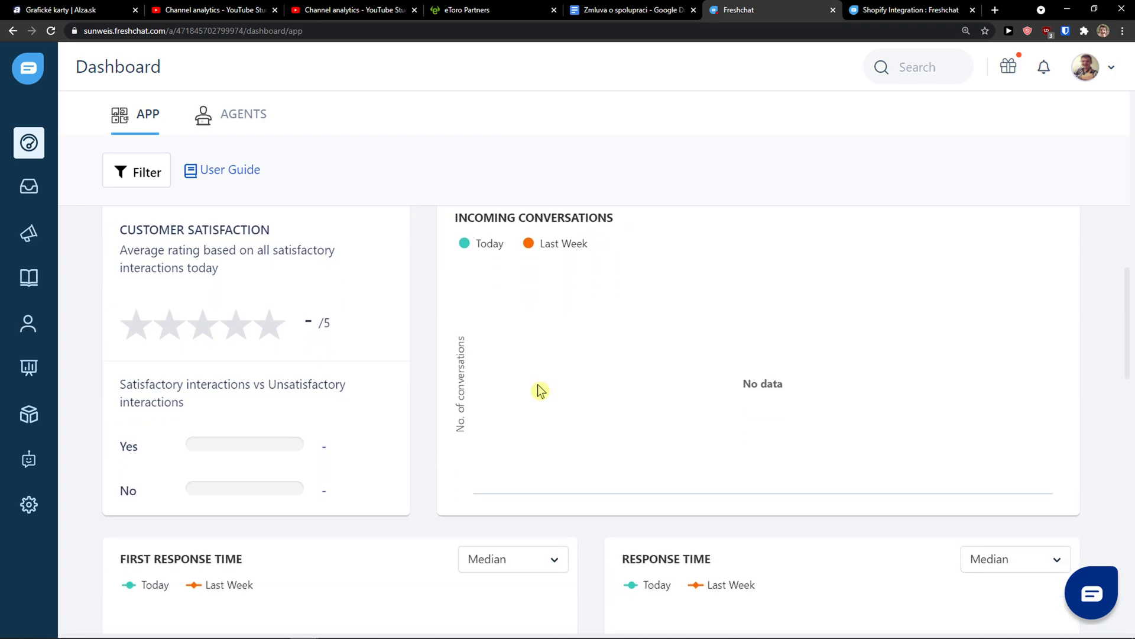
scroll(540, 391, down, 1)
scroll(540, 390, up, 1)
Scroll through the remaining App cards, then view the per-agent statistics on the Agents tab.
scroll(257, 344, down, 1)
scroll(258, 344, down, 2)
scroll(257, 345, down, 1)
scroll(257, 344, down, 1)
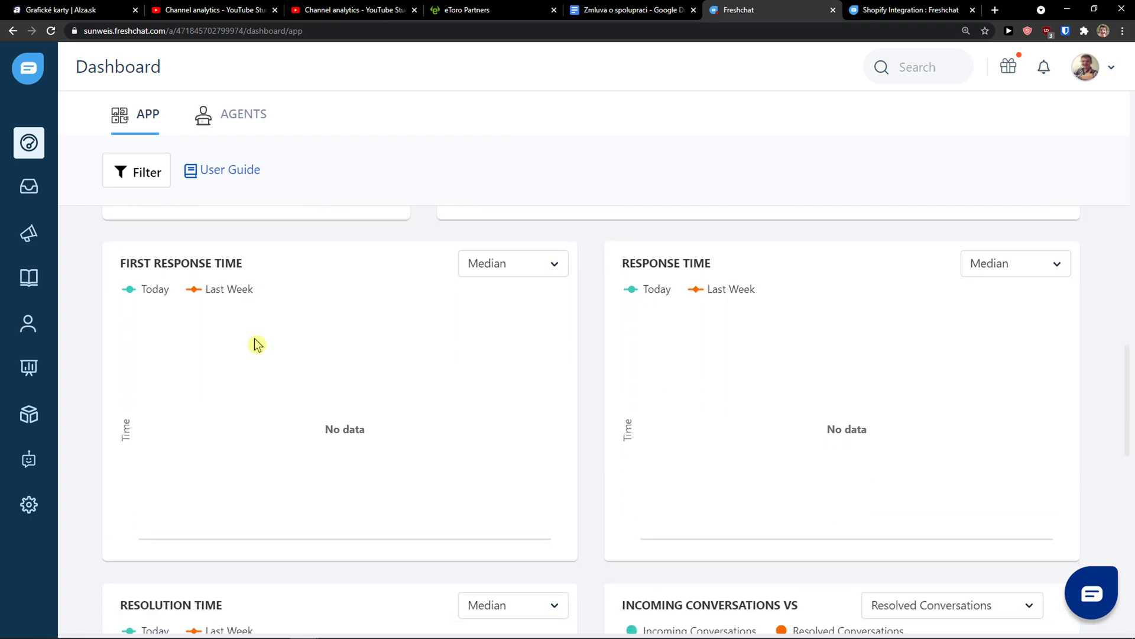
scroll(258, 344, down, 1)
scroll(257, 345, down, 1)
scroll(257, 344, down, 1)
scroll(258, 344, down, 4)
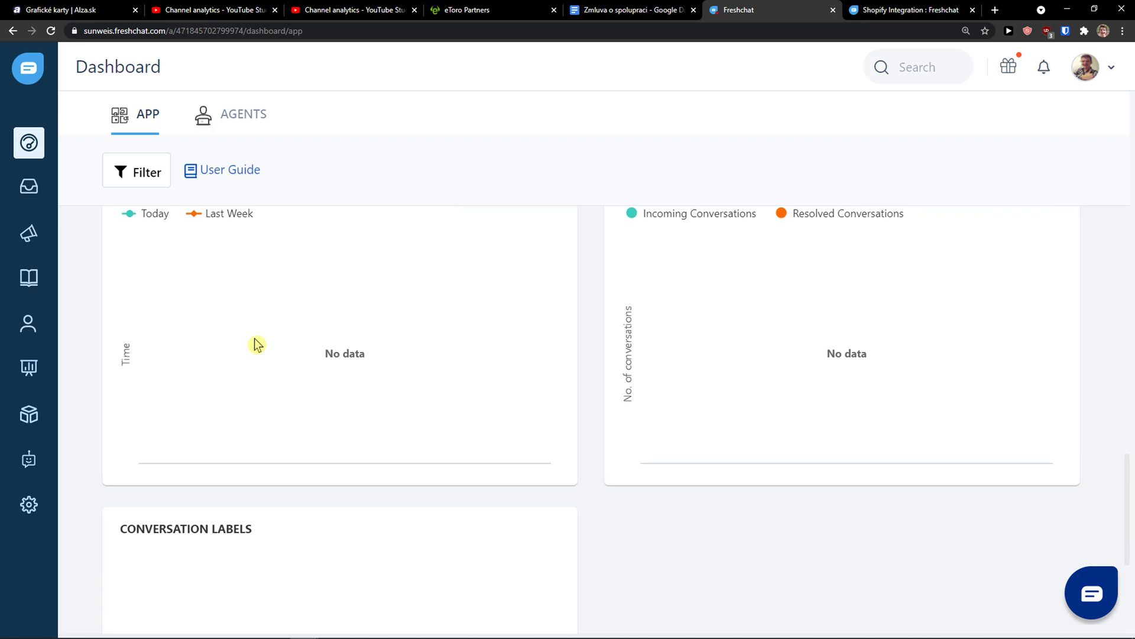
scroll(257, 345, up, 2)
click(260, 120)
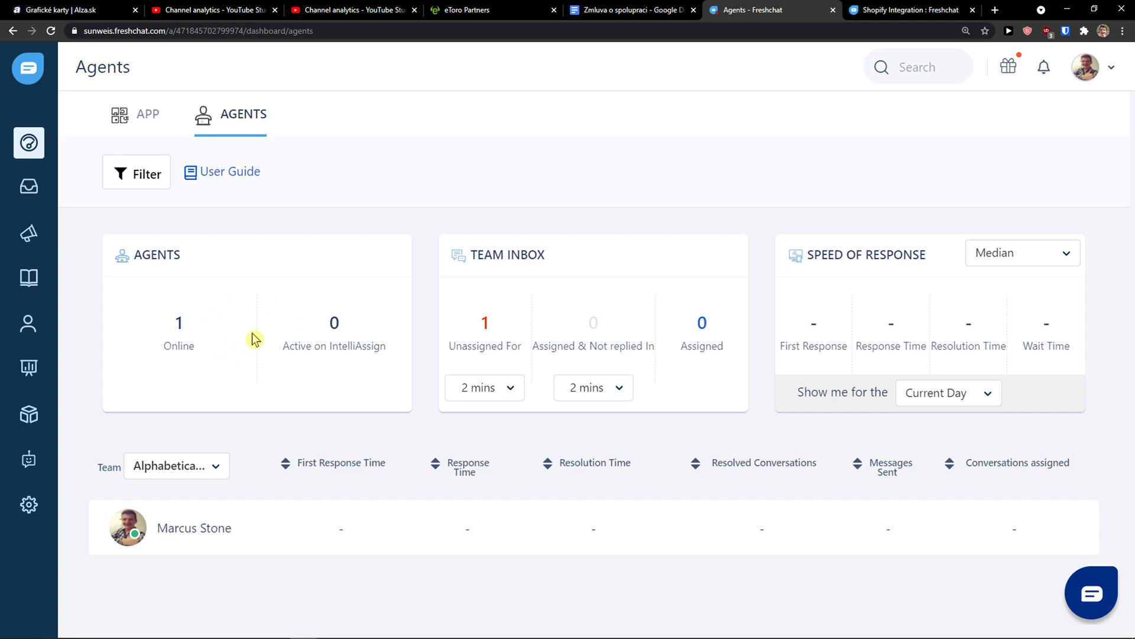
drag(295, 340, 430, 362)
Switch the Team Inbox to the New view and open the sample customer conversation.
click(428, 362)
click(36, 190)
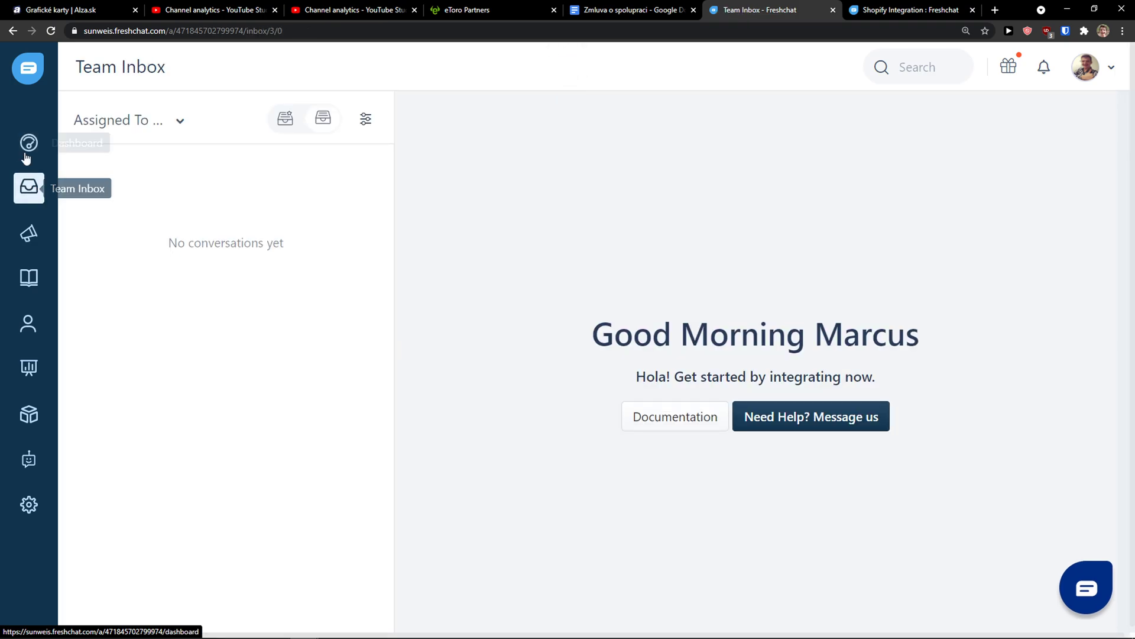
click(127, 120)
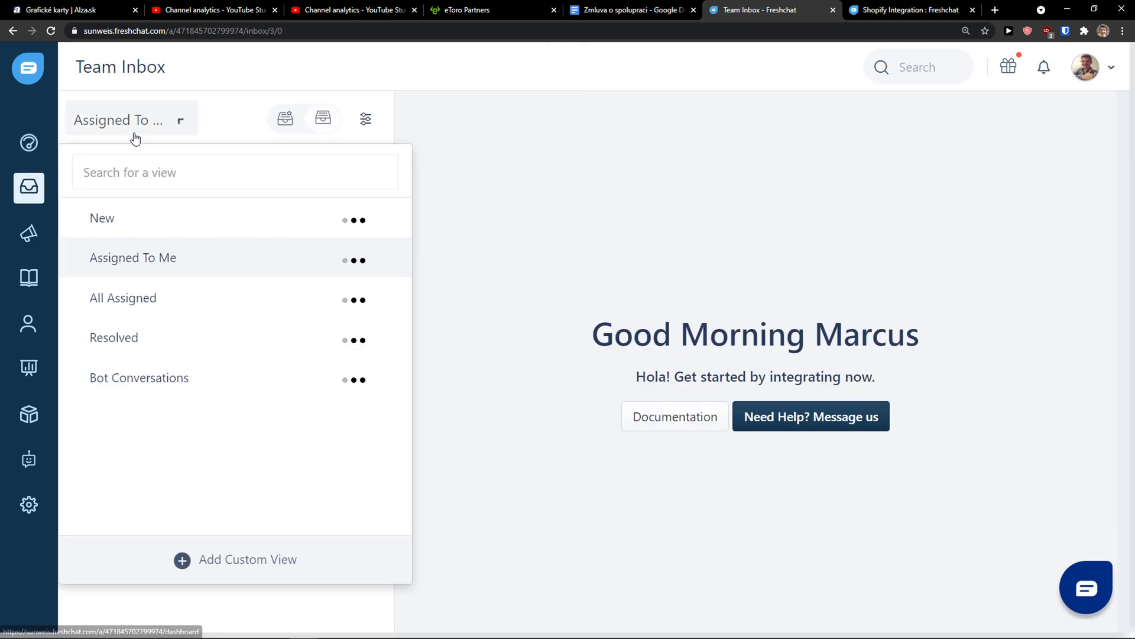
click(147, 220)
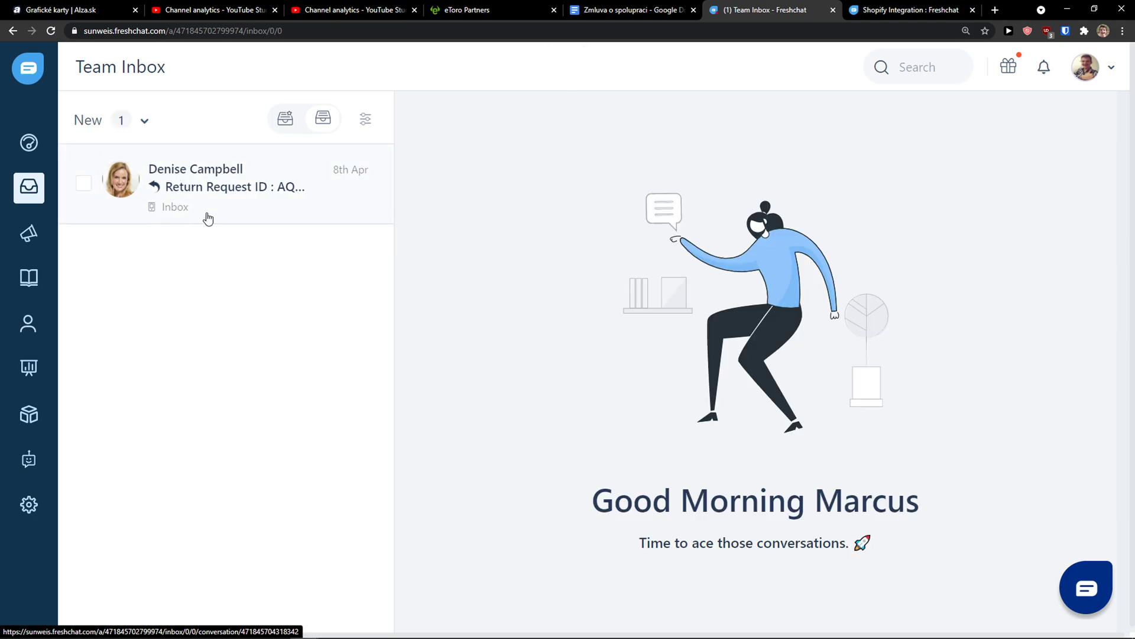
click(205, 214)
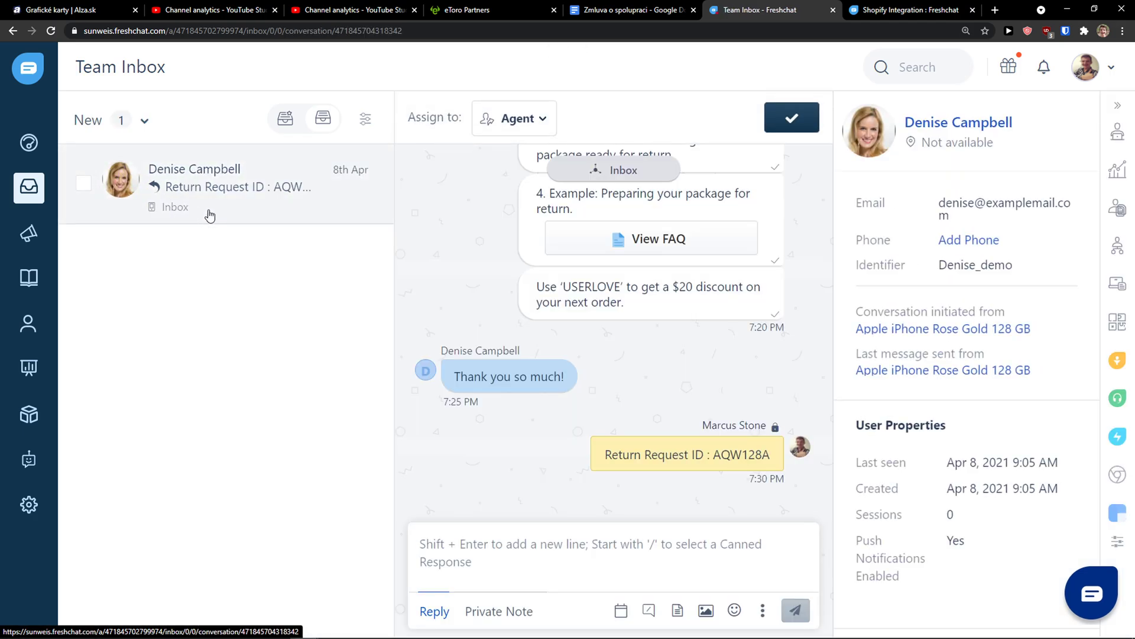
Read through the customer's chat down to the return request note.
scroll(494, 383, up, 5)
scroll(488, 368, up, 4)
scroll(482, 361, up, 5)
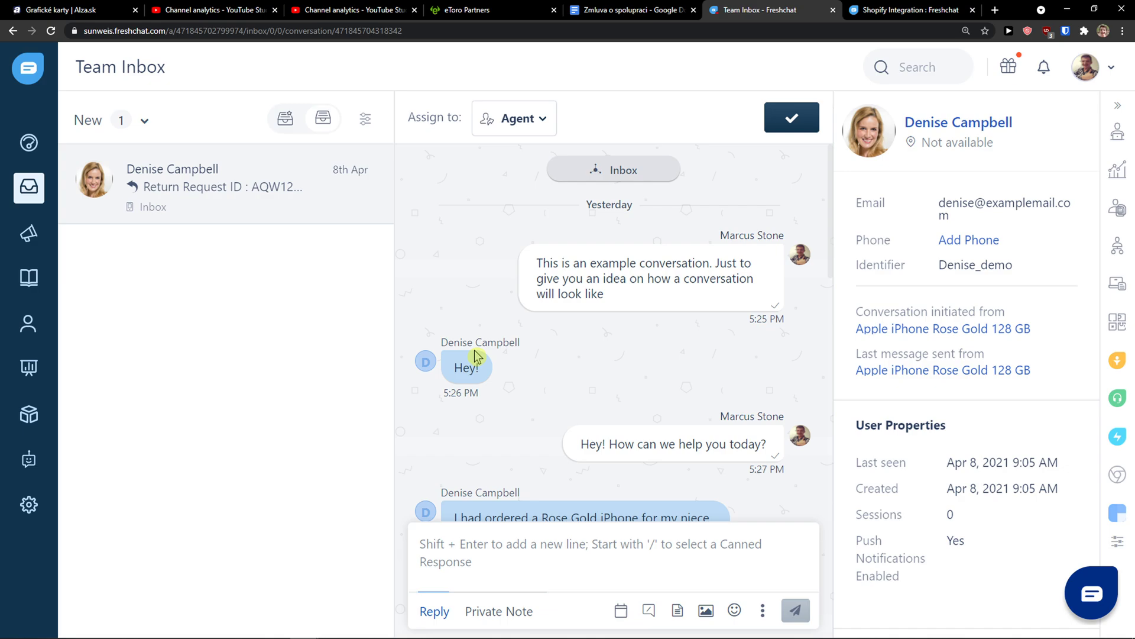
scroll(467, 349, down, 2)
scroll(521, 274, up, 2)
scroll(507, 273, down, 1)
scroll(506, 276, down, 2)
scroll(503, 274, down, 1)
scroll(501, 272, down, 1)
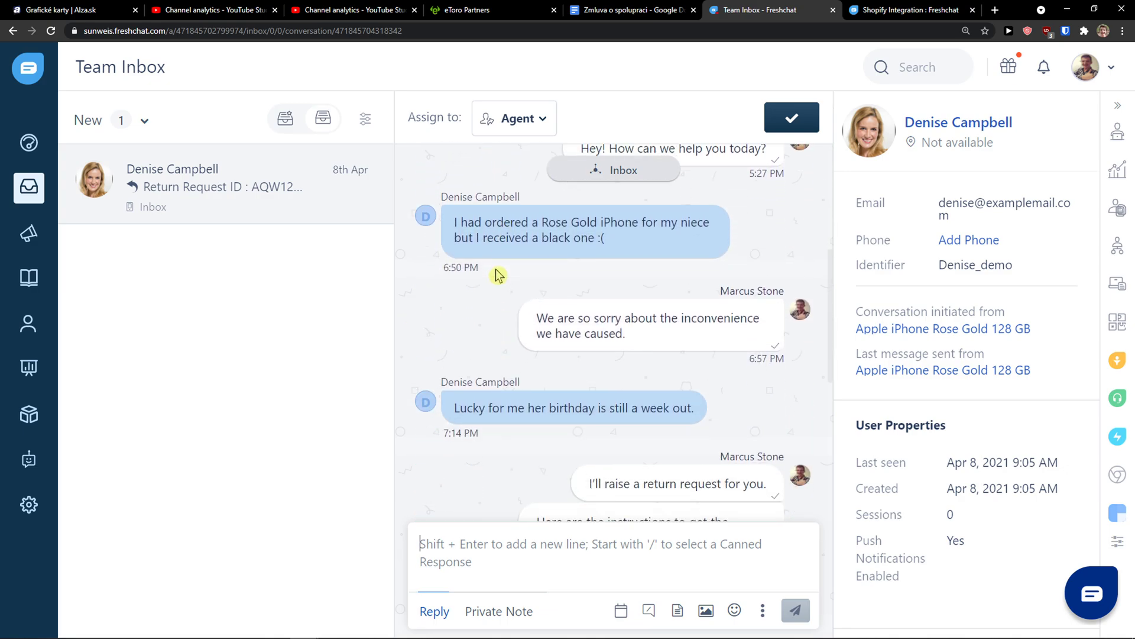
scroll(500, 273, down, 1)
scroll(498, 275, down, 2)
scroll(498, 275, down, 1)
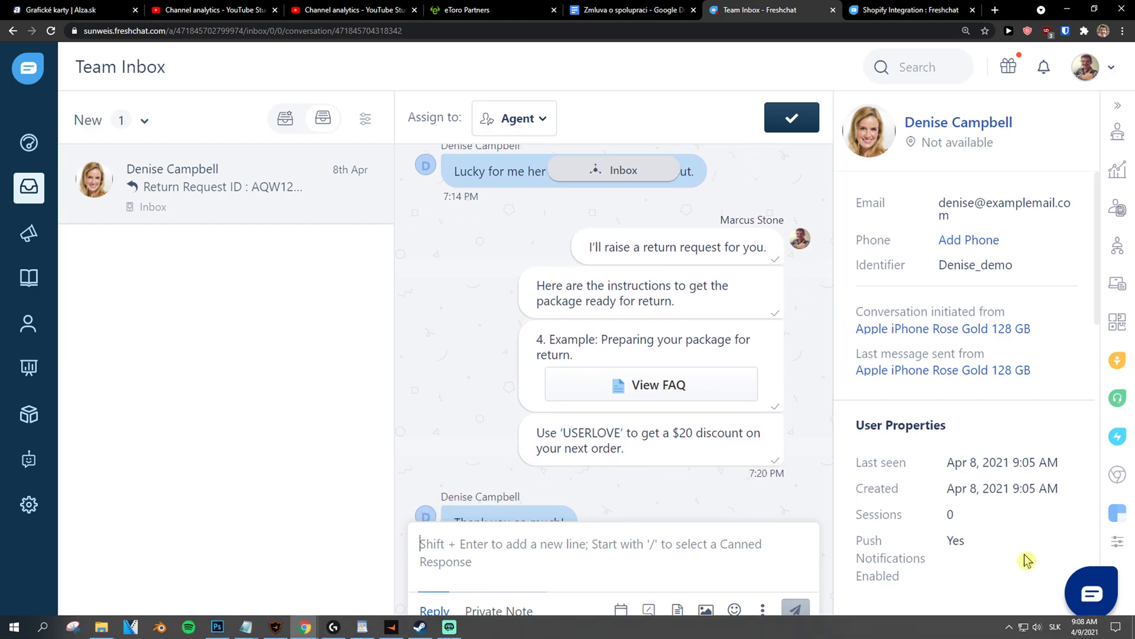
scroll(756, 465, down, 1)
scroll(756, 464, down, 1)
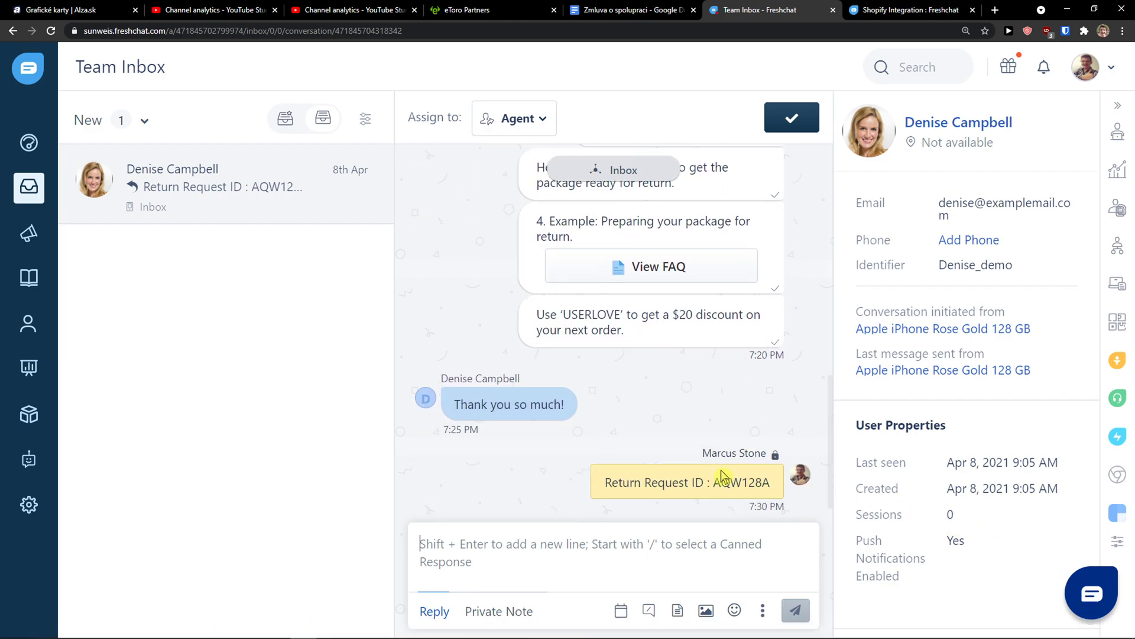
scroll(615, 527, down, 1)
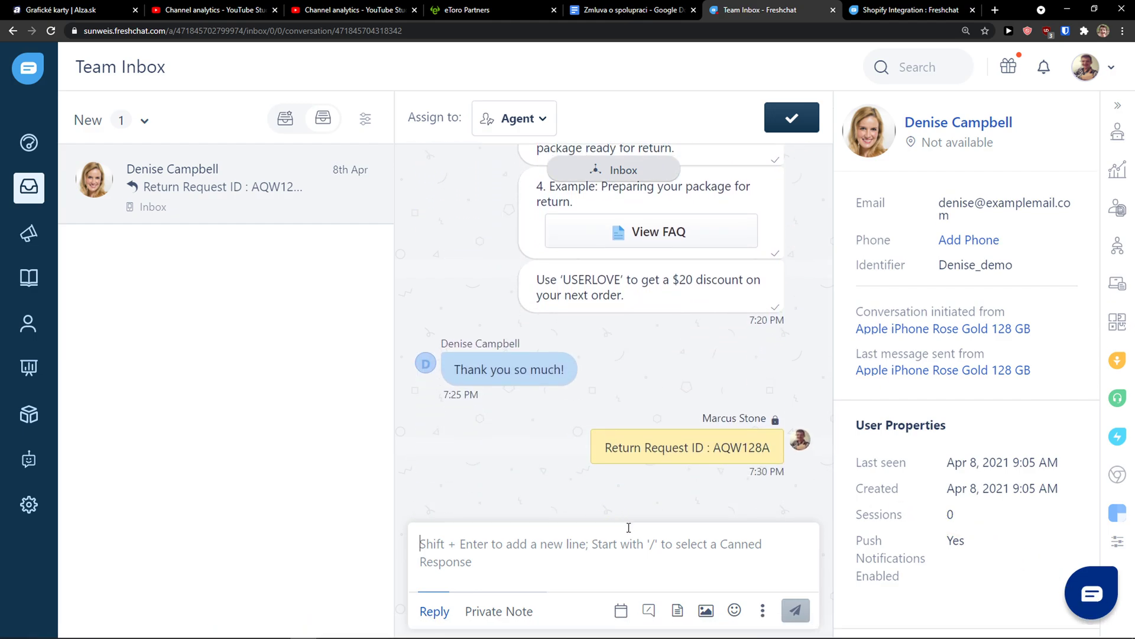
Browse the list of agents available to assign the conversation to.
click(538, 121)
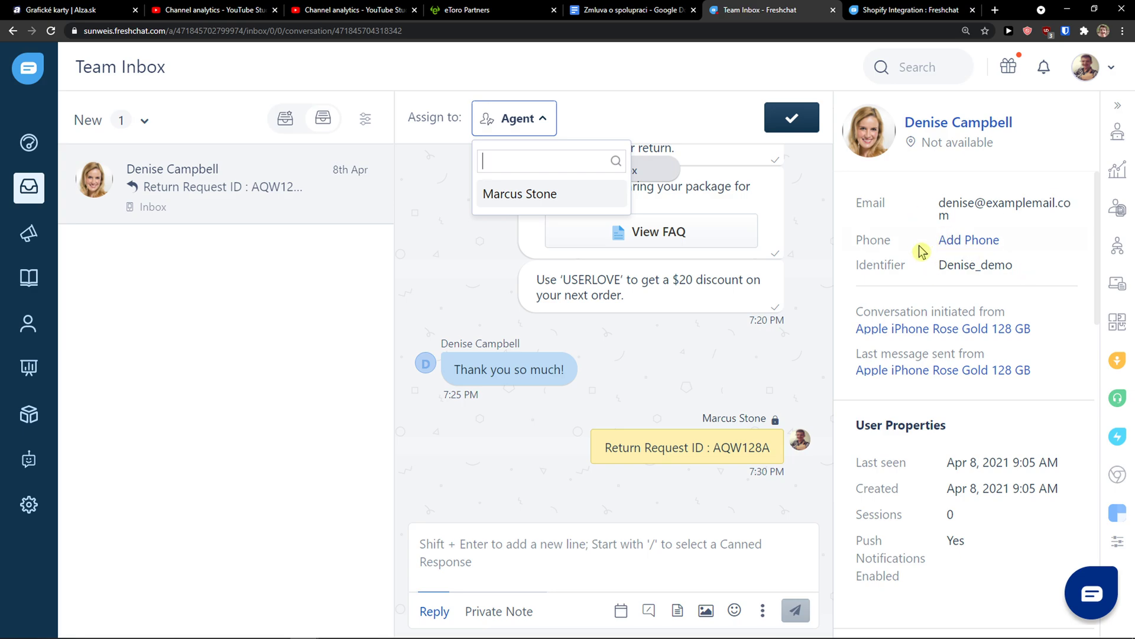
scroll(915, 254, down, 1)
scroll(905, 248, down, 4)
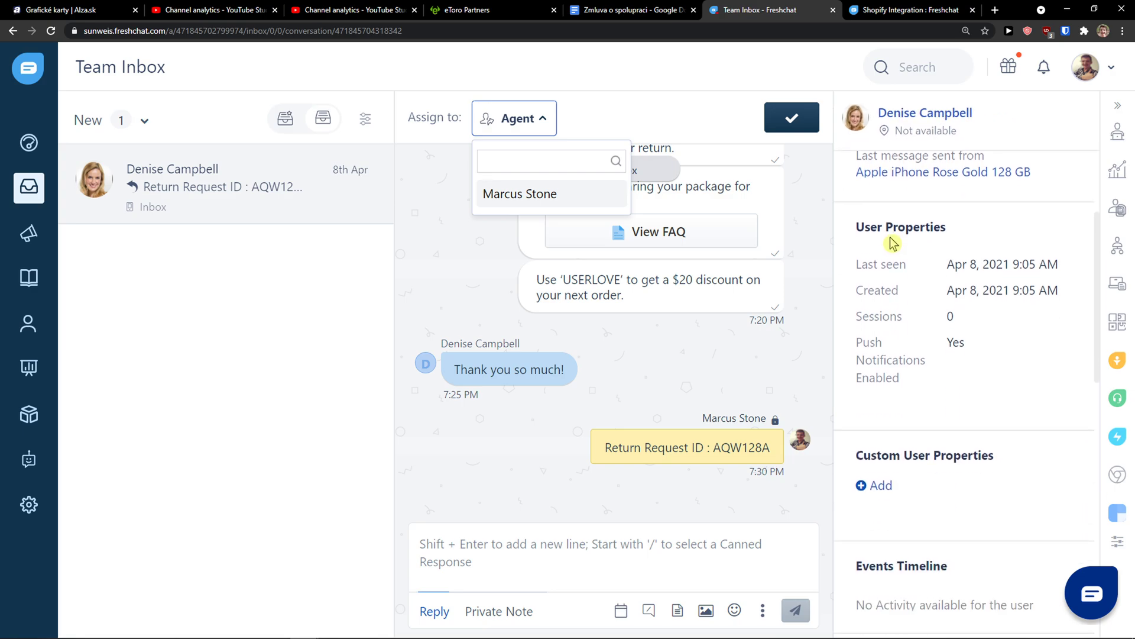
scroll(891, 238, down, 1)
scroll(1000, 236, up, 1)
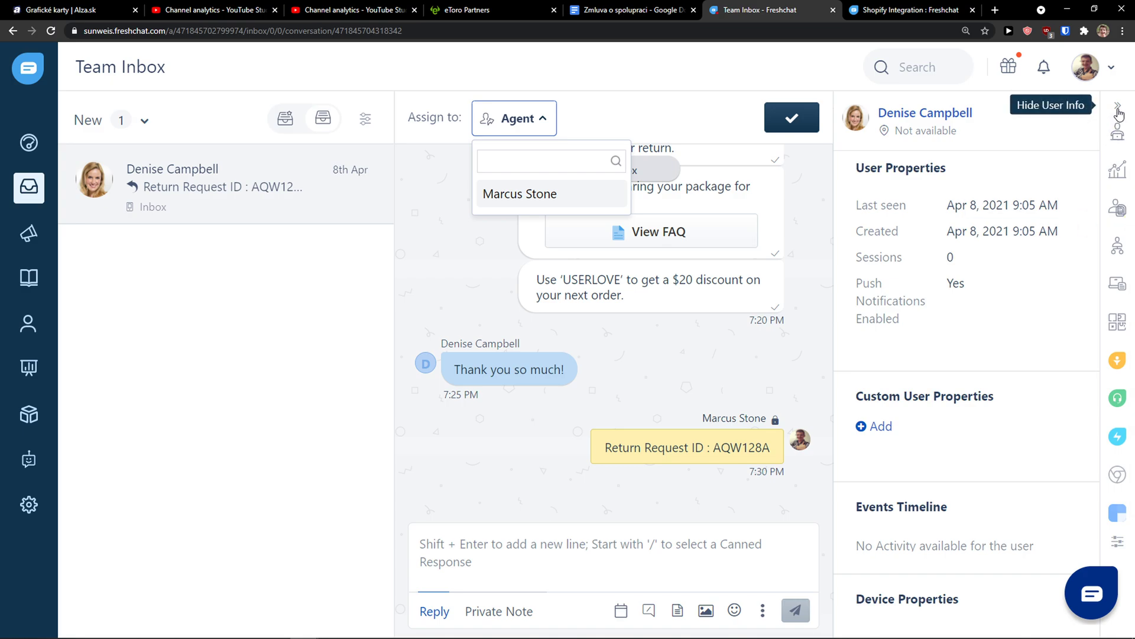
Review the contact's user and custom properties and the Freshsales, Freshdesk, Freshservice and Clearbit integrations.
click(1117, 172)
click(1115, 220)
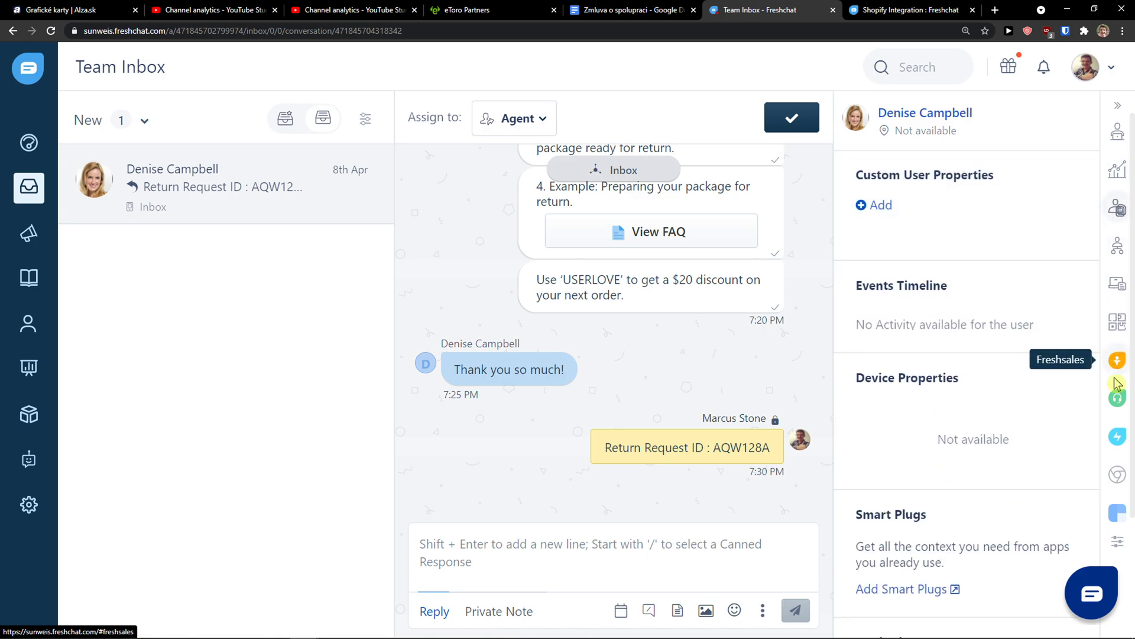
click(1116, 408)
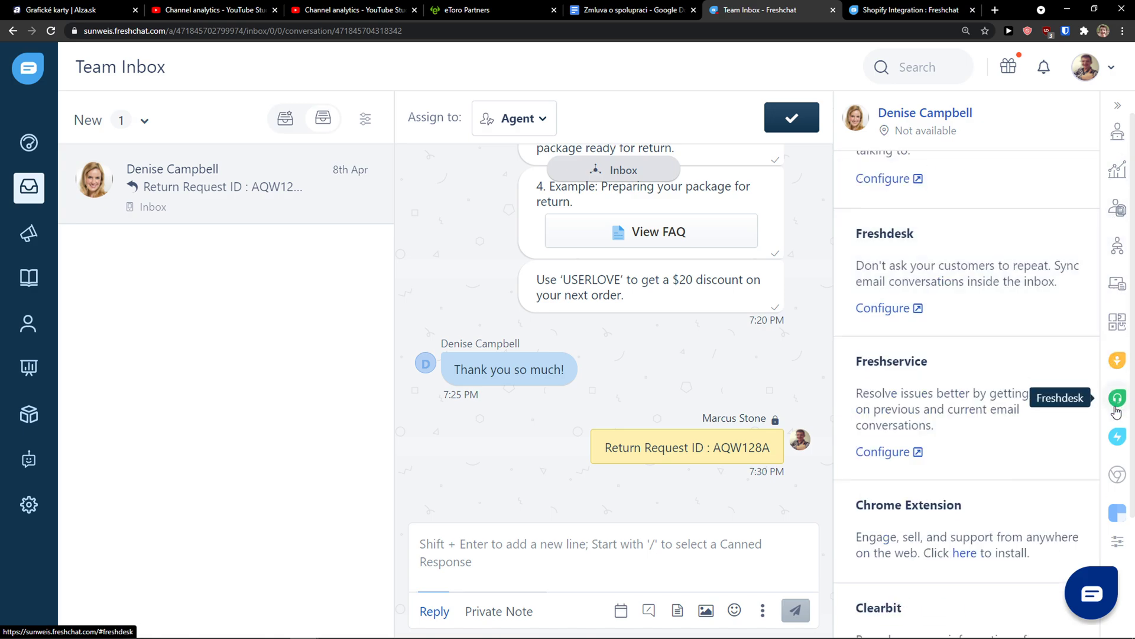
scroll(1035, 367, up, 3)
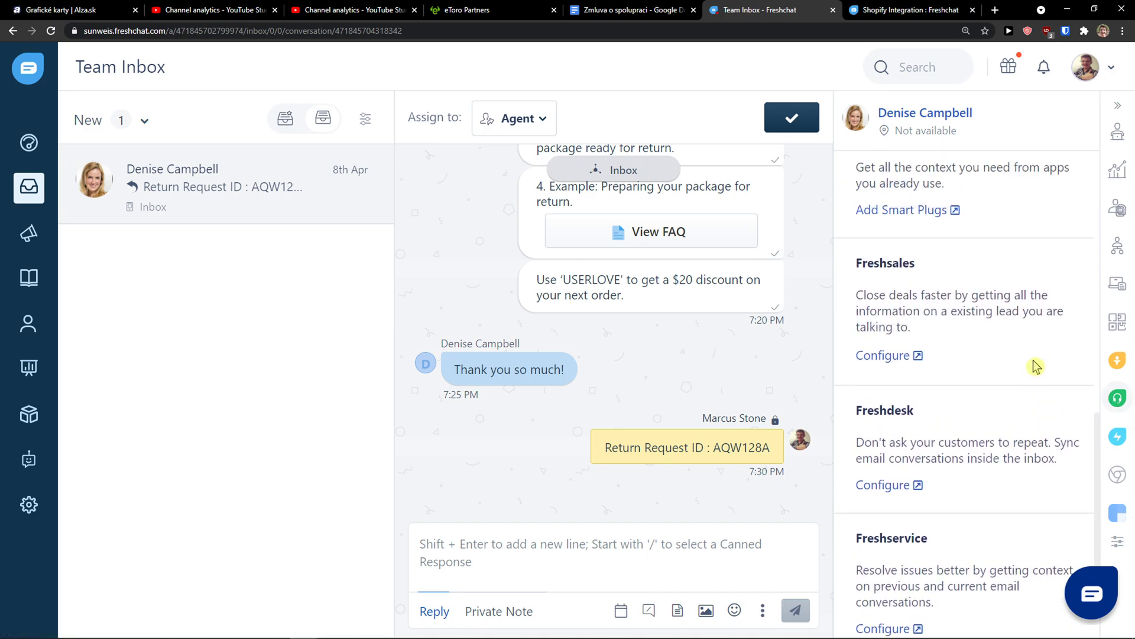
scroll(1035, 368, down, 1)
scroll(1034, 367, down, 1)
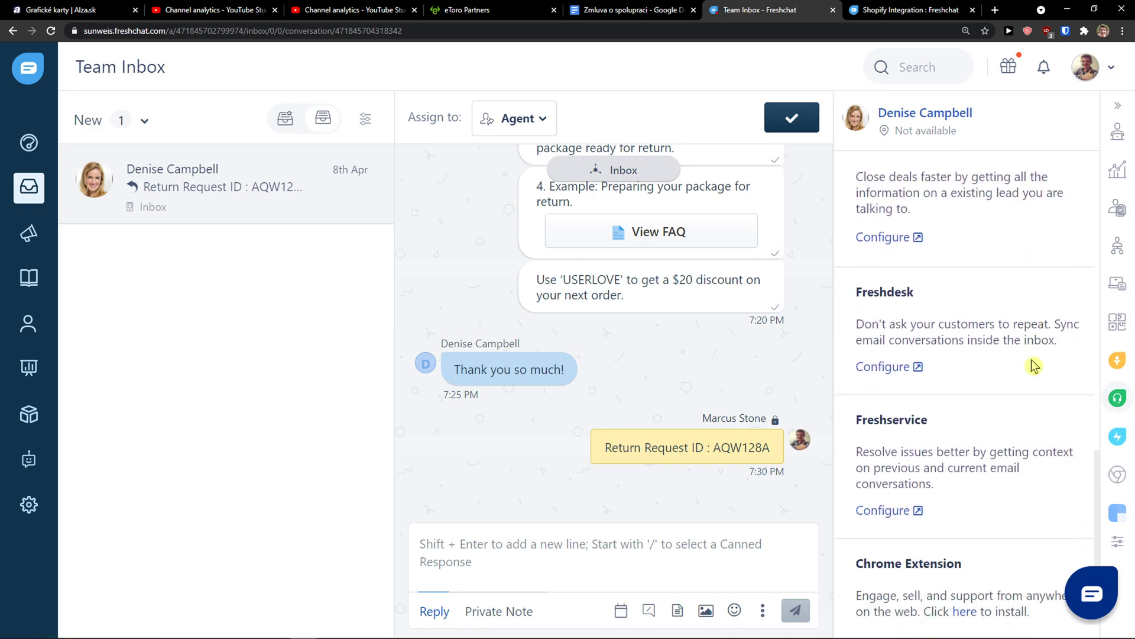
scroll(1034, 366, down, 1)
scroll(1029, 362, down, 1)
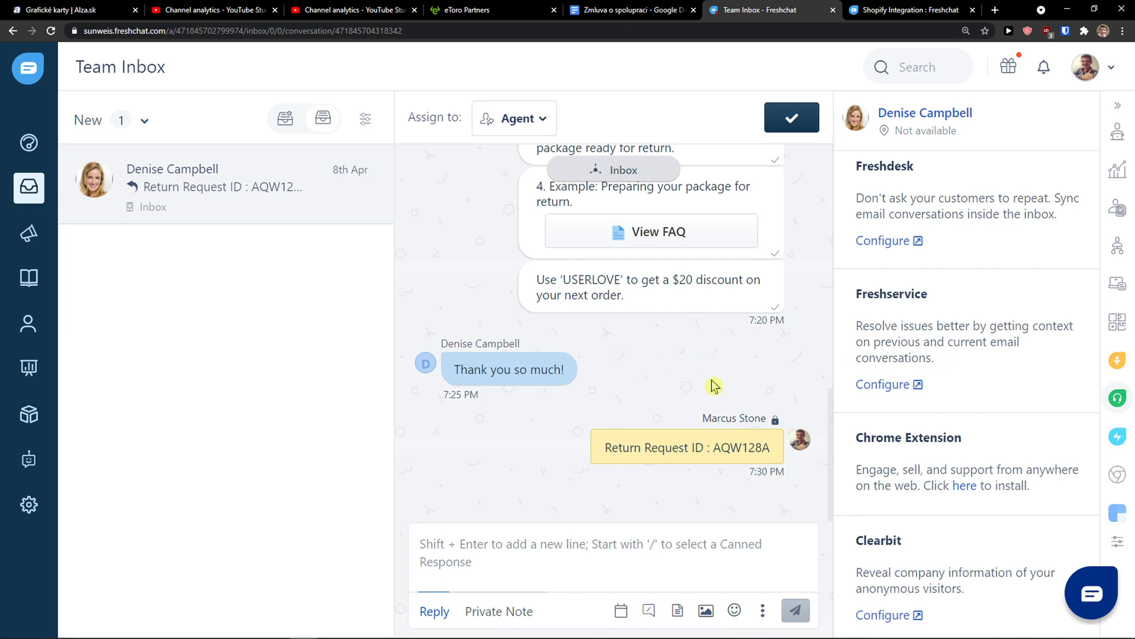
Open Campaigns and jump between its Targeted Messages, Scheduled Email and Triggered Messages sections.
click(44, 238)
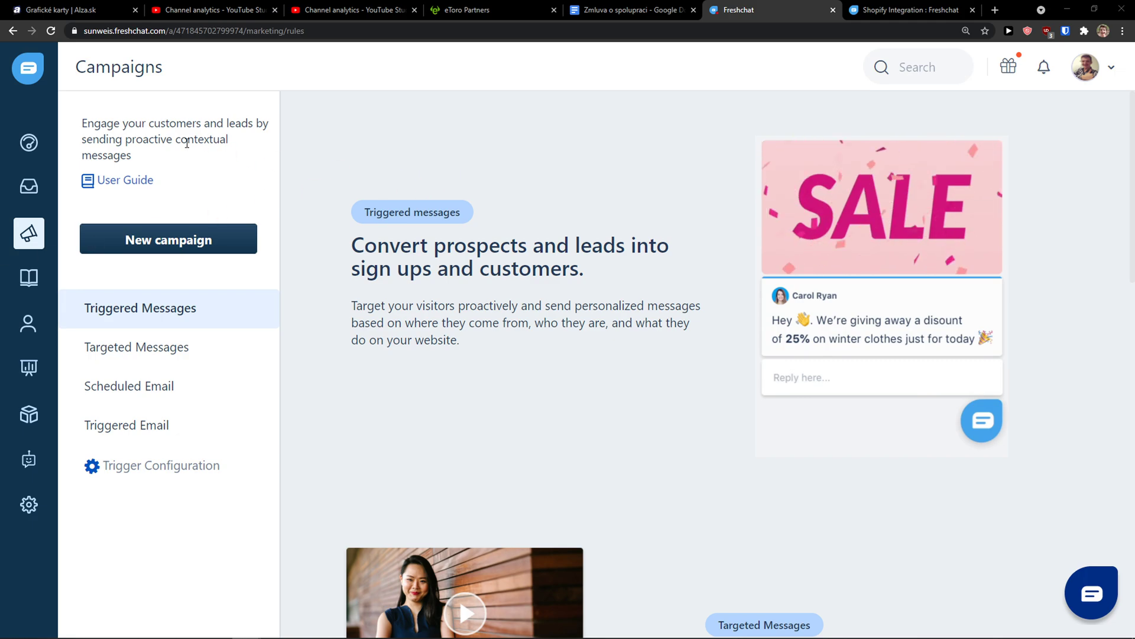
drag(87, 123, 168, 155)
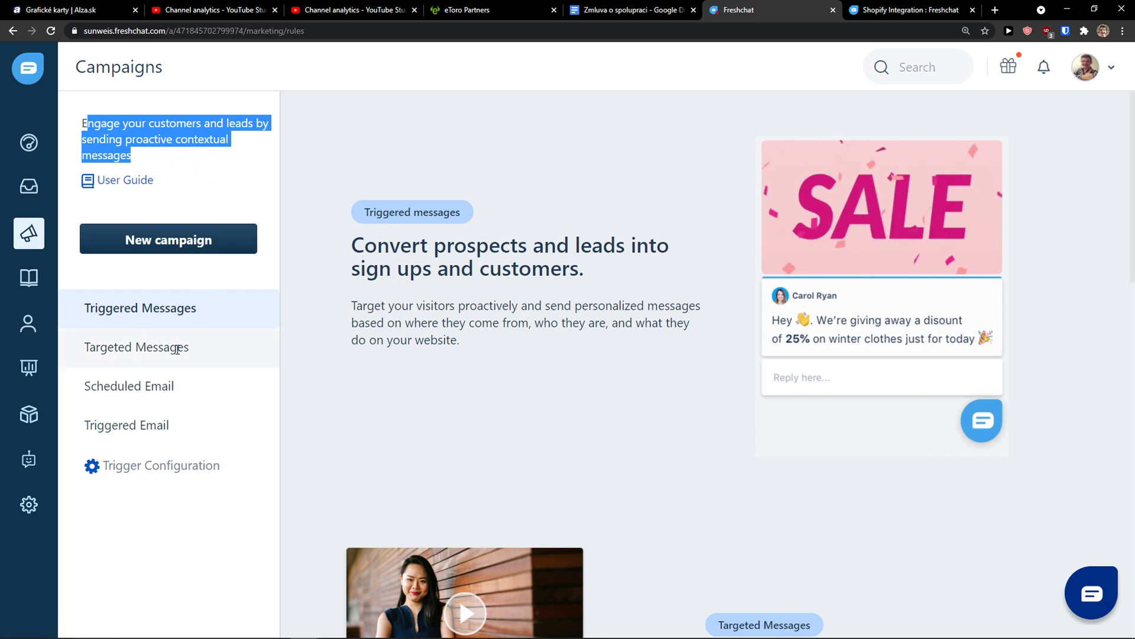
drag(340, 298, 462, 340)
click(451, 322)
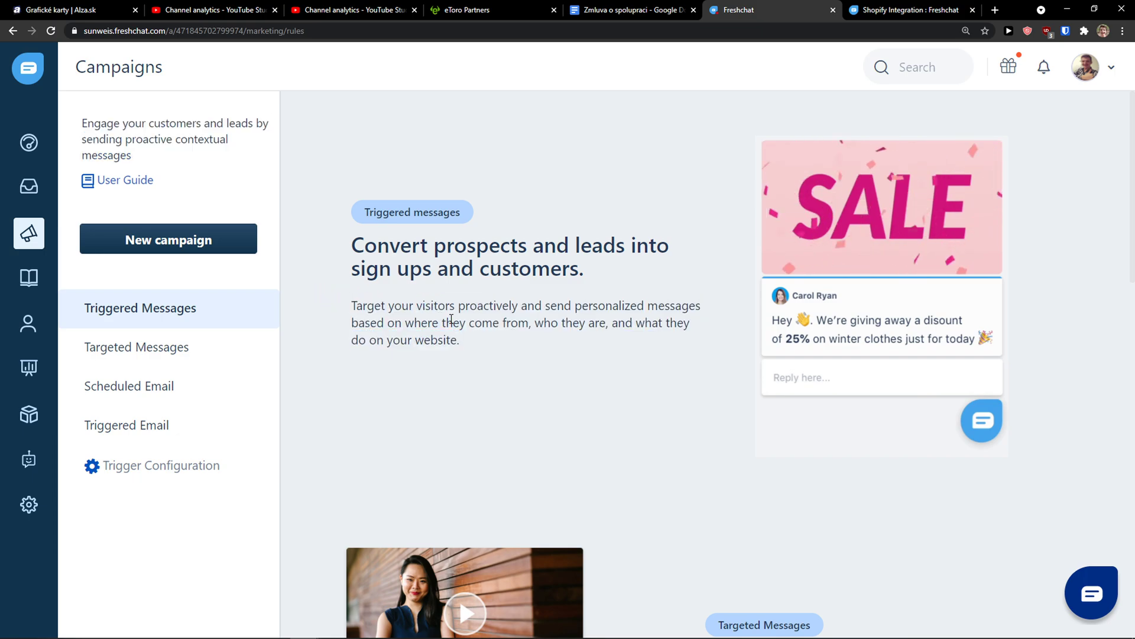
click(177, 351)
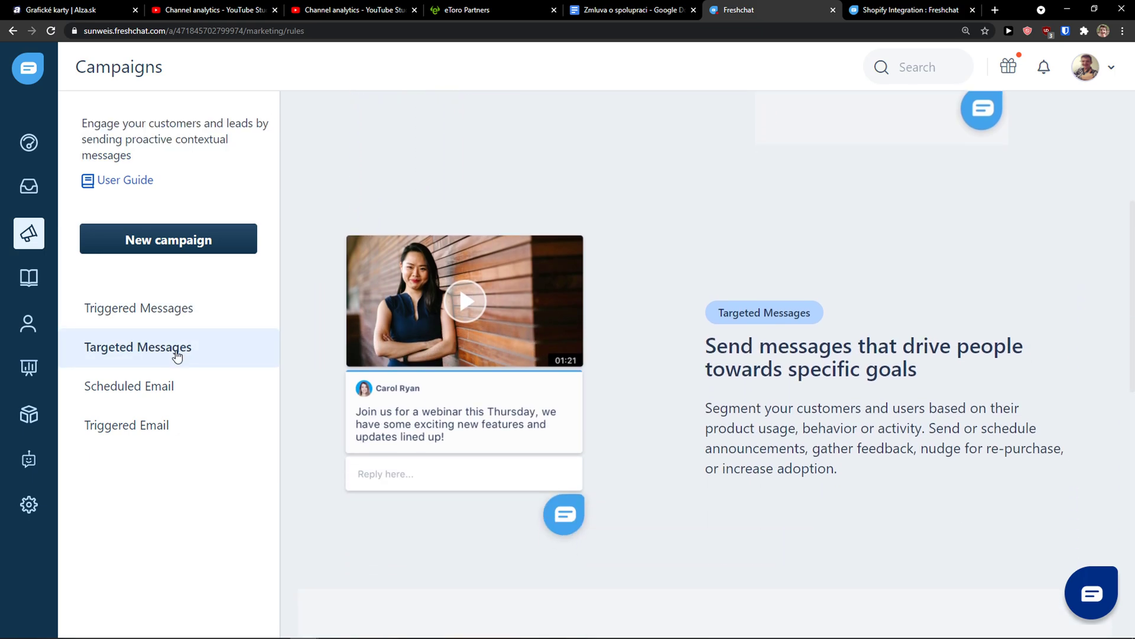
click(210, 385)
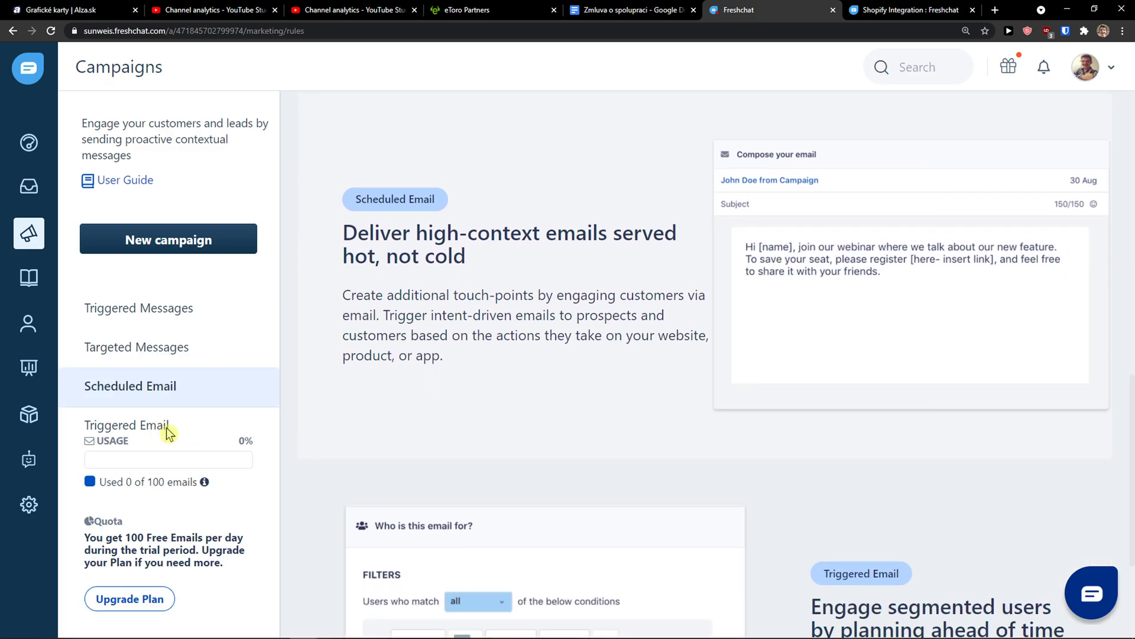
click(191, 310)
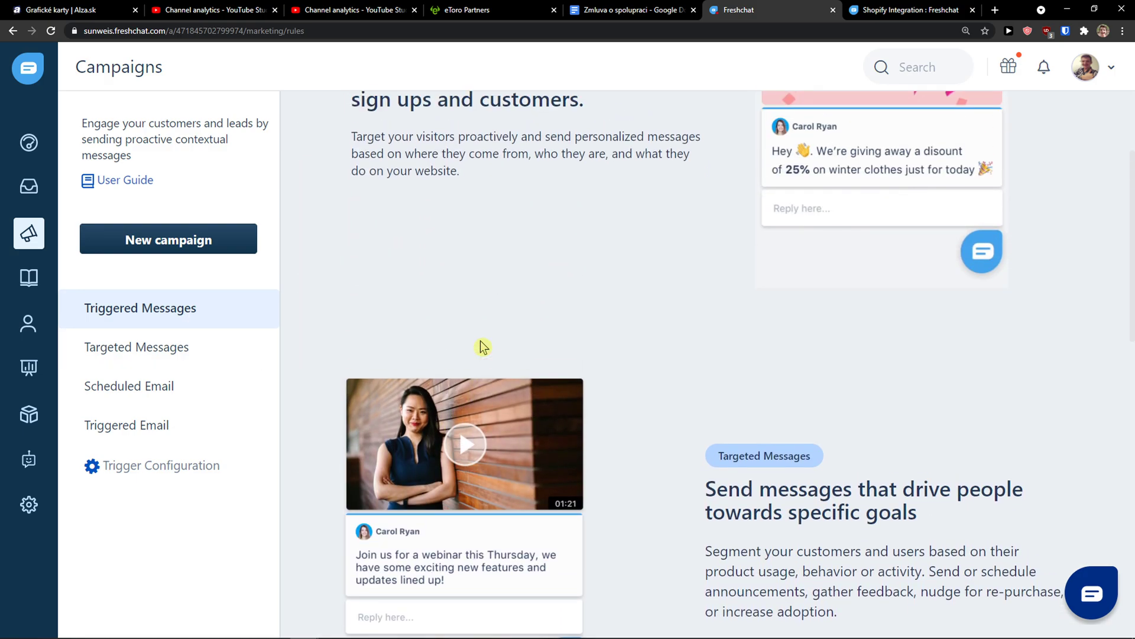
Scroll the campaign overview, highlighting the Targeted Messages heading and part of its description.
scroll(485, 357, down, 2)
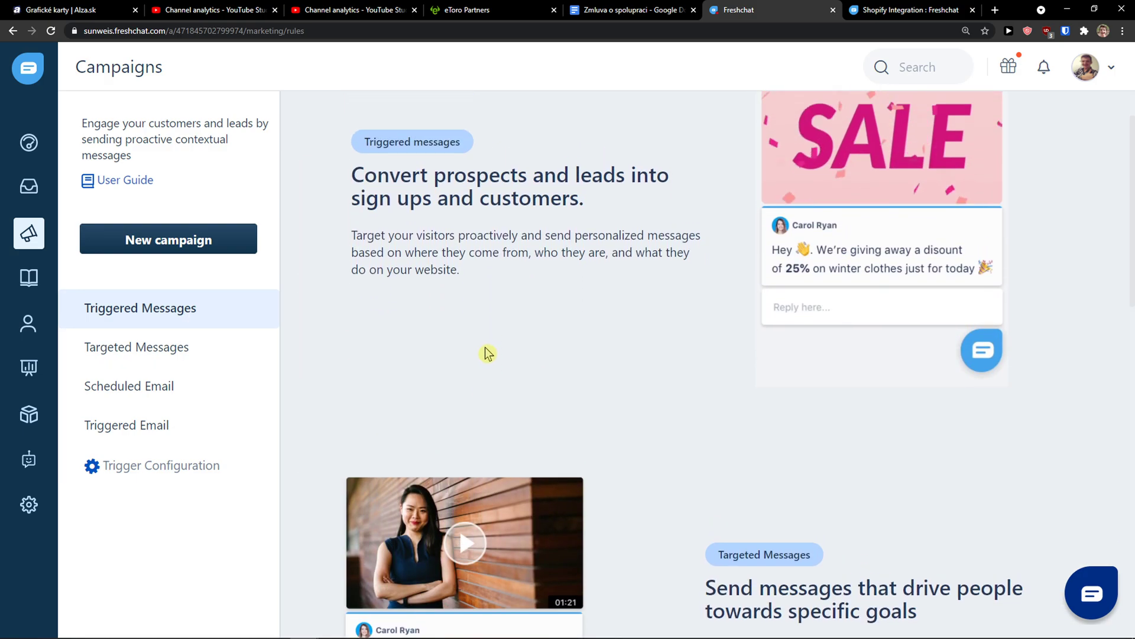
scroll(484, 355, up, 2)
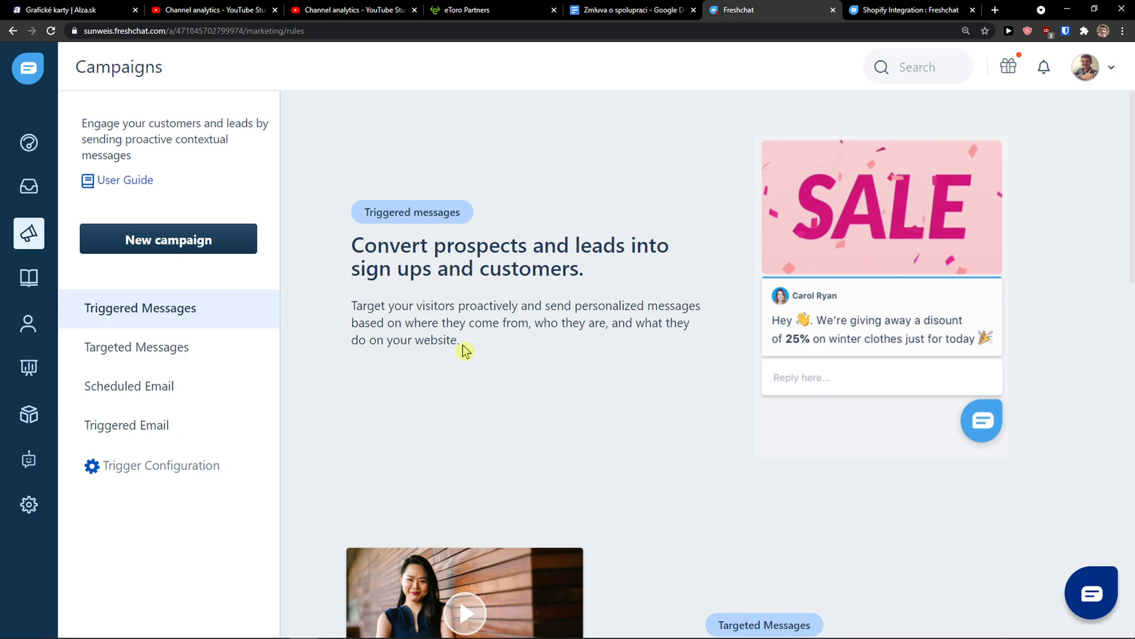
scroll(463, 350, down, 1)
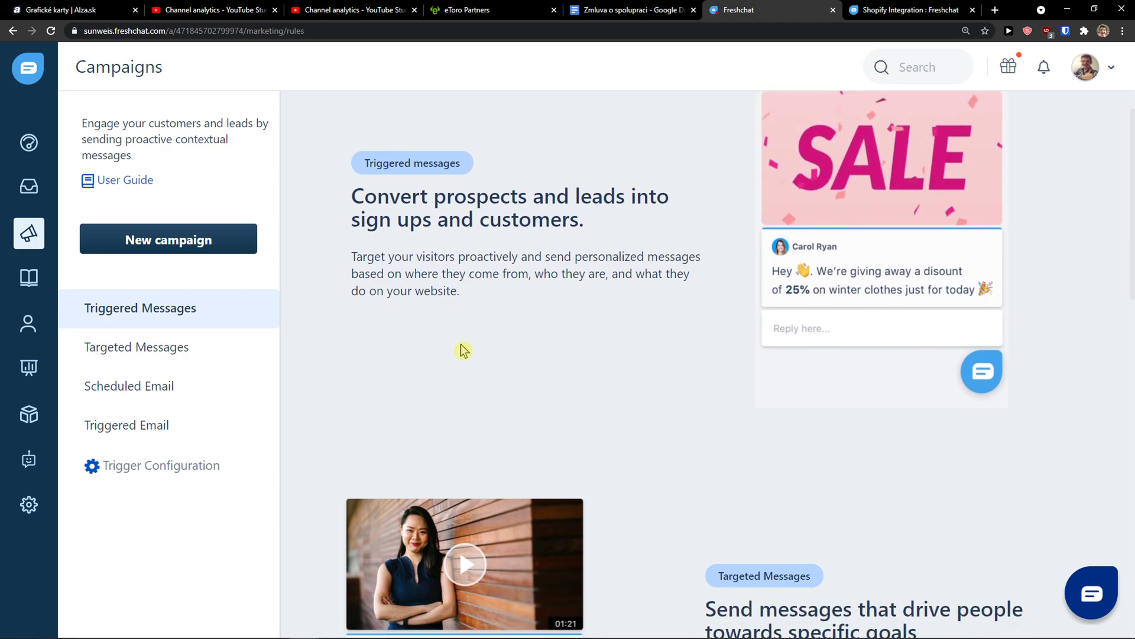
scroll(540, 286, down, 1)
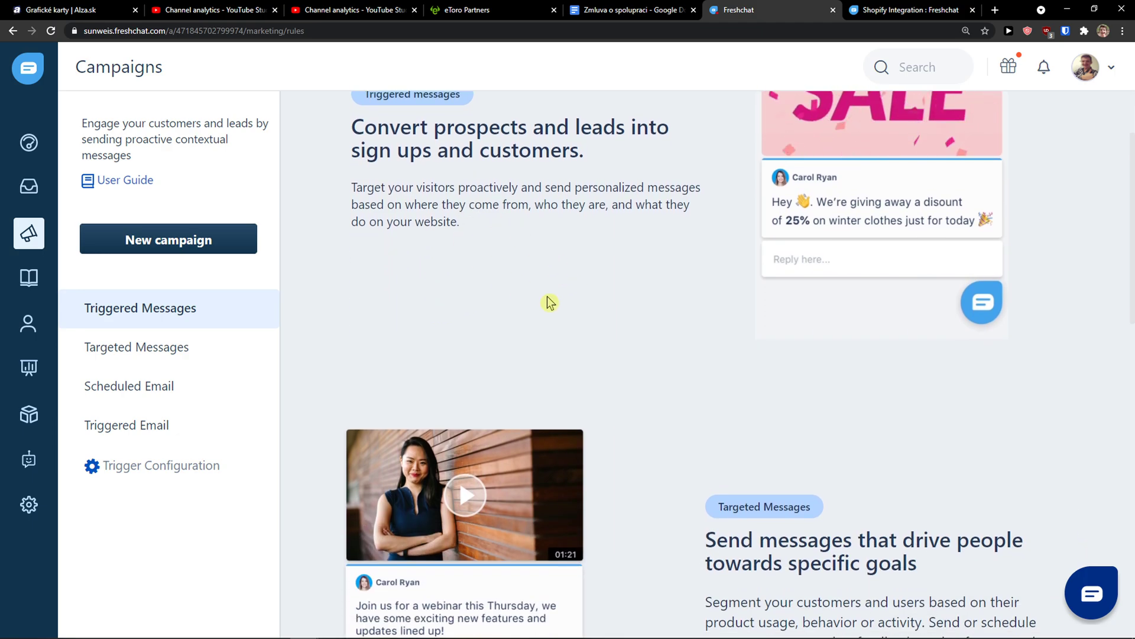
scroll(547, 301, down, 2)
scroll(580, 319, down, 1)
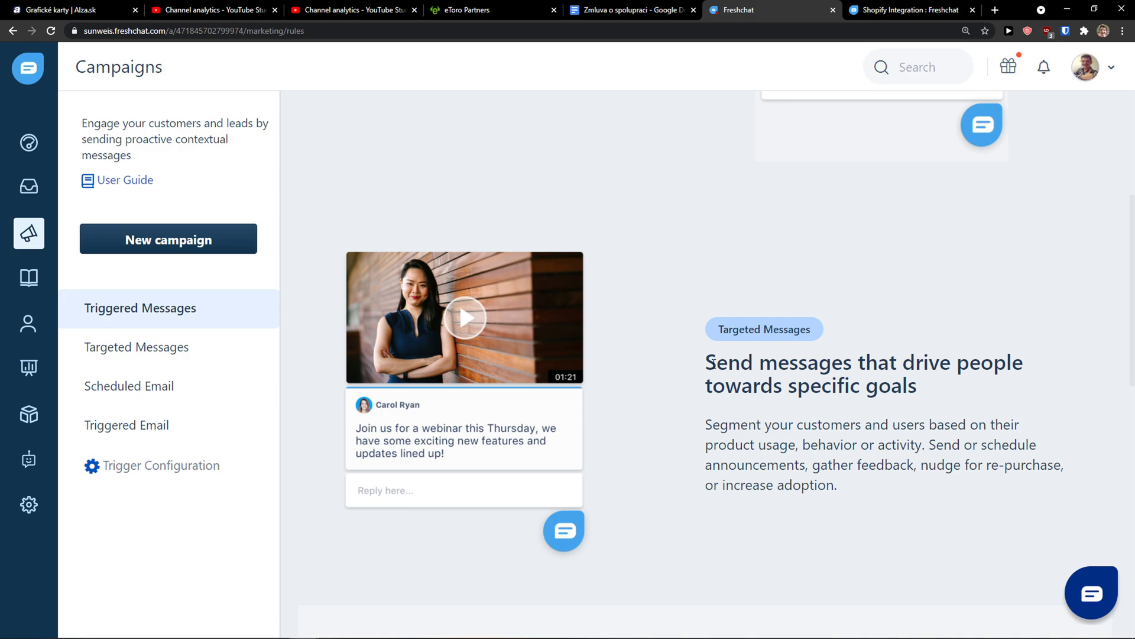
drag(712, 362, 932, 397)
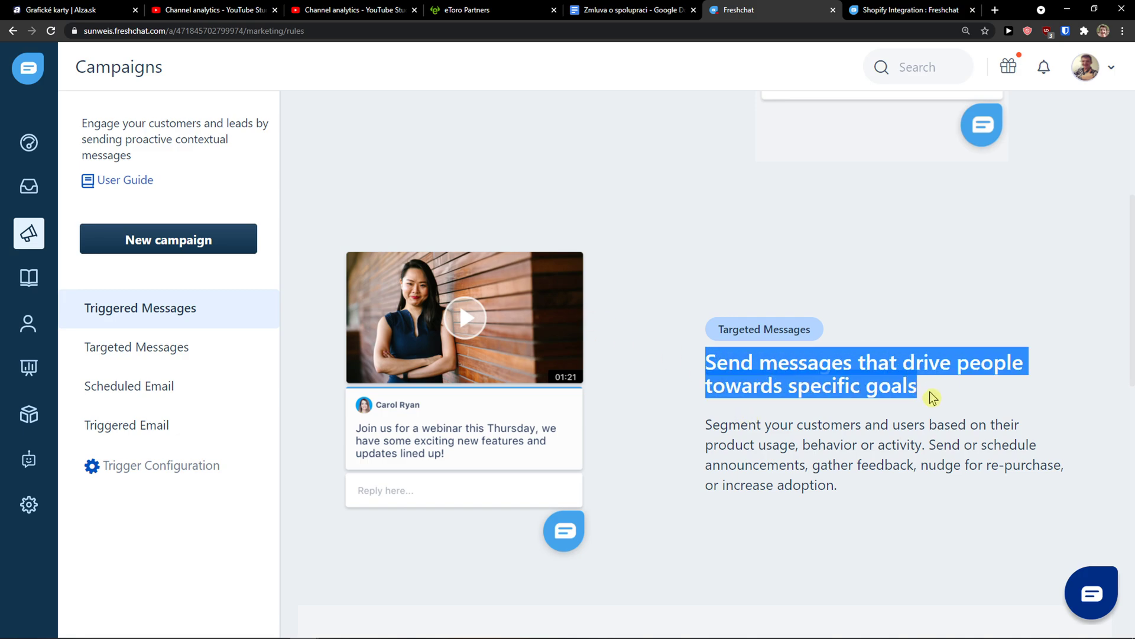
drag(718, 444, 870, 459)
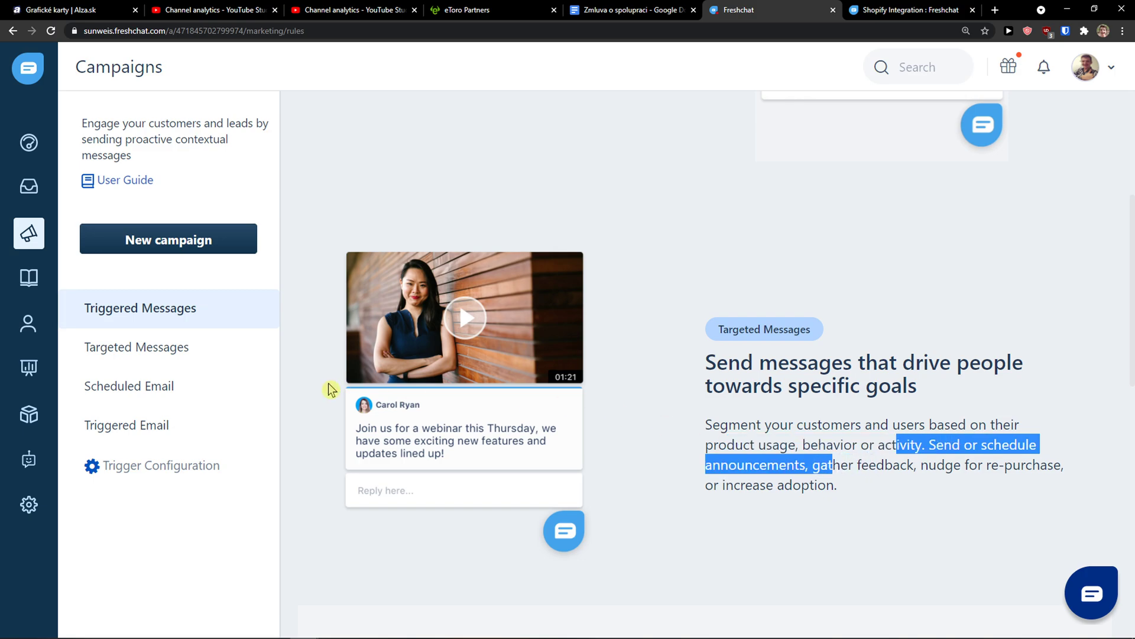
scroll(347, 388, up, 5)
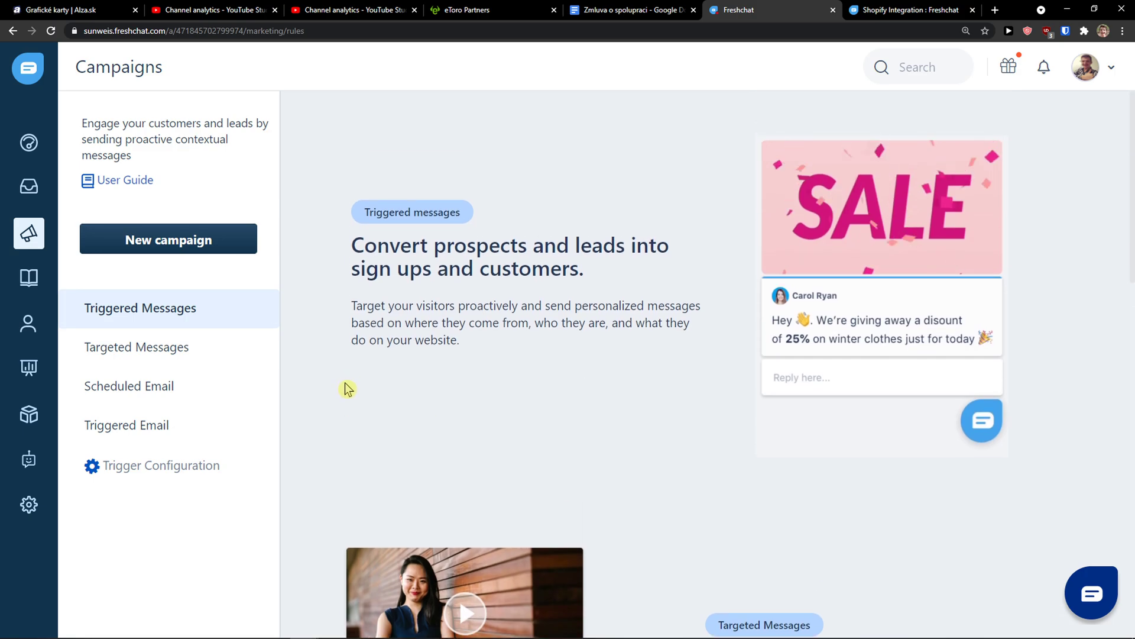
Start a new triggered-message campaign, keeping the current team member as sender.
click(220, 241)
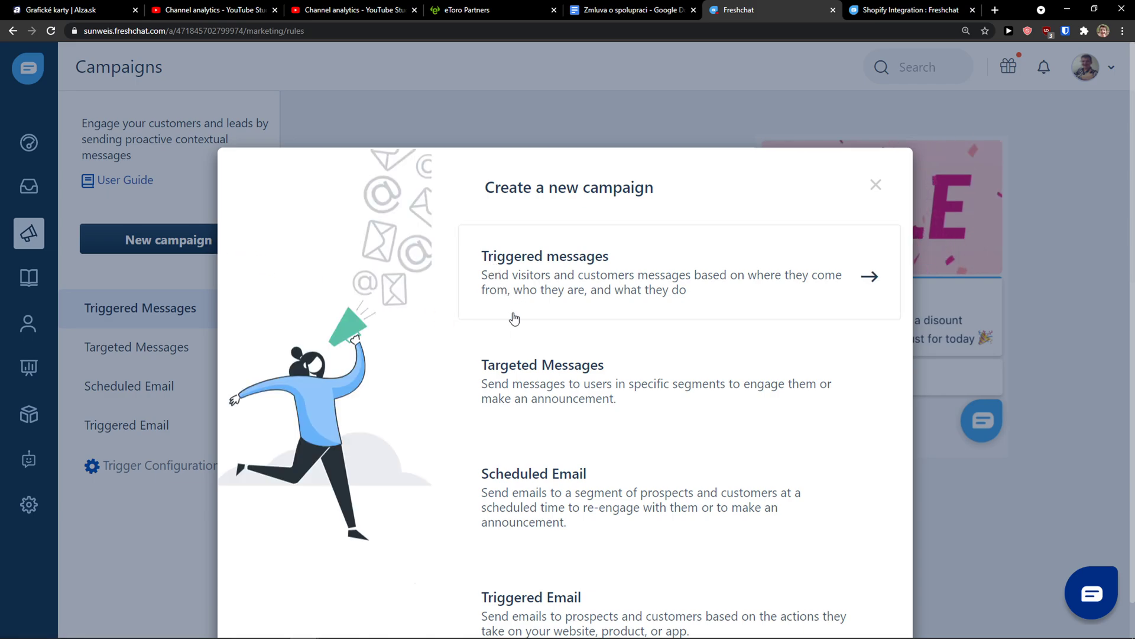
scroll(509, 414, down, 1)
scroll(562, 527, up, 1)
click(527, 301)
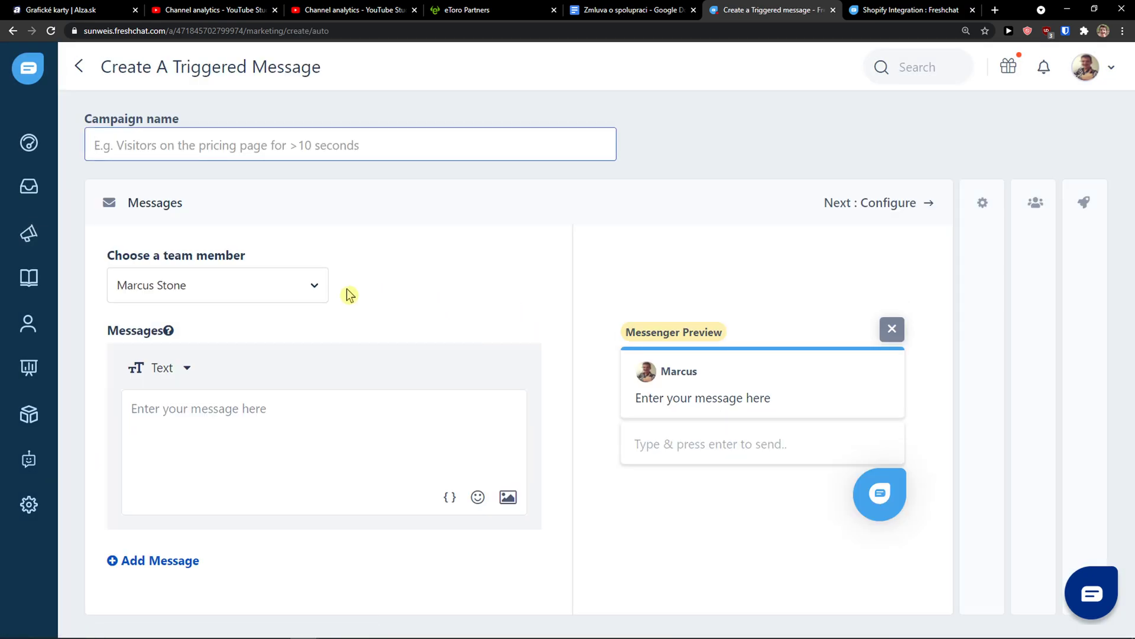
click(252, 285)
click(260, 358)
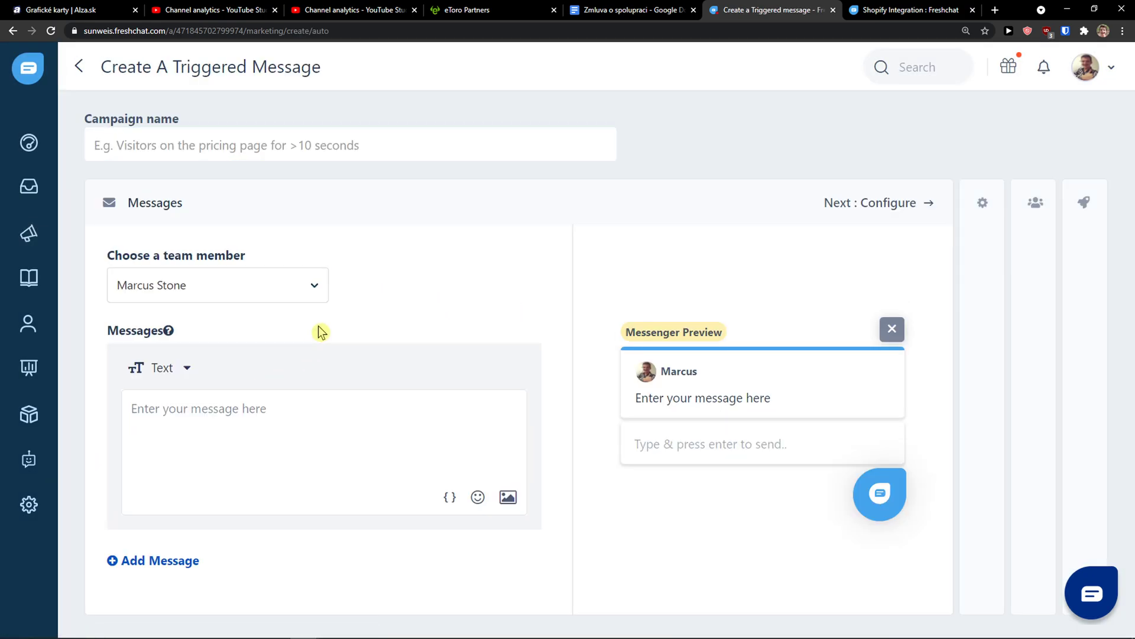
Write the message 'How is your day?' and name the campaign 'Day configuration'.
click(287, 405)
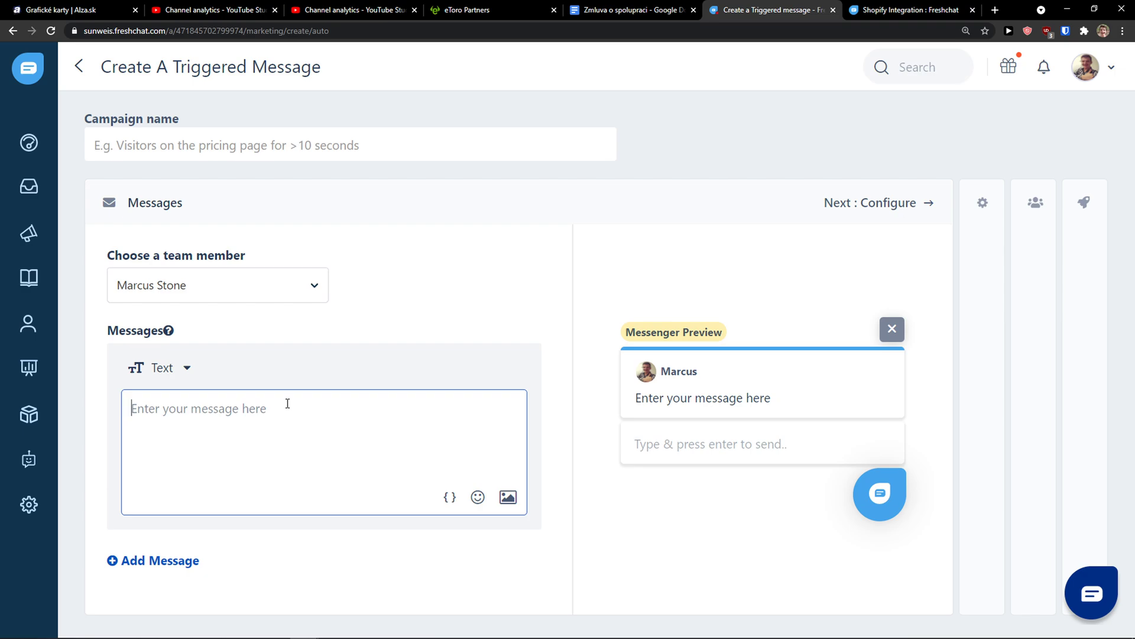
text(H)
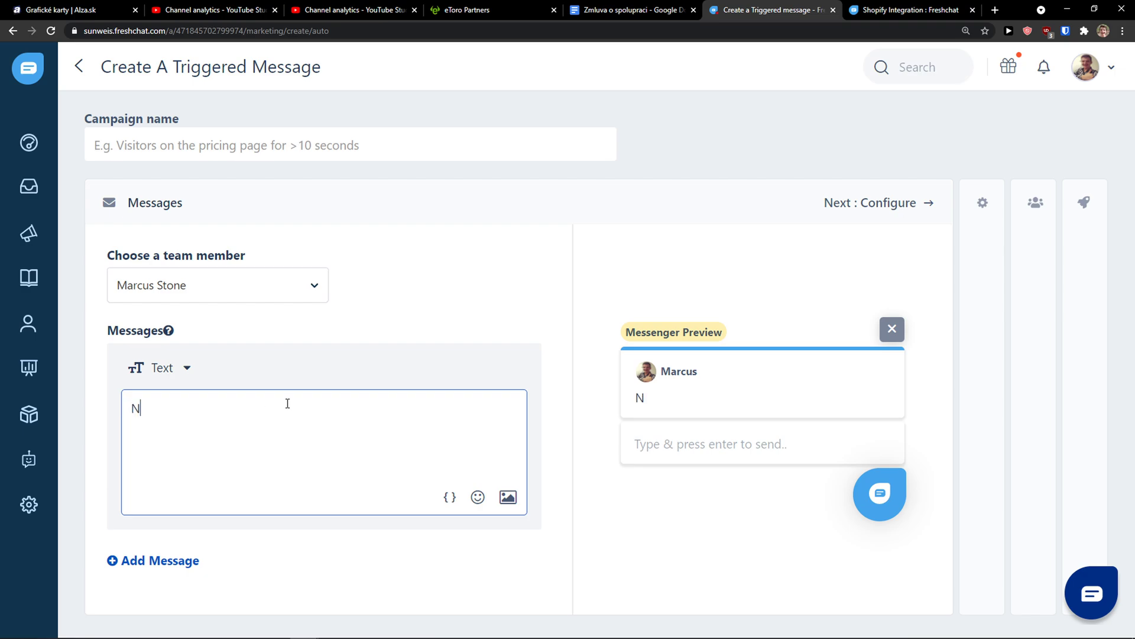
key(BackSpace)
text(W)
key(BackSpace)
text(H)
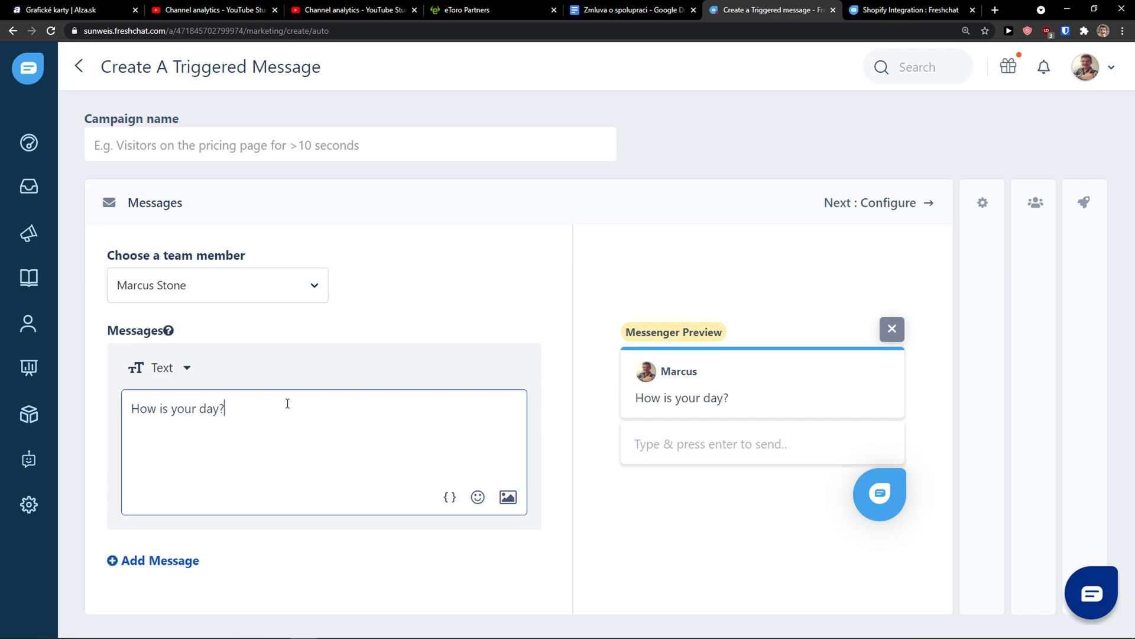
click(185, 369)
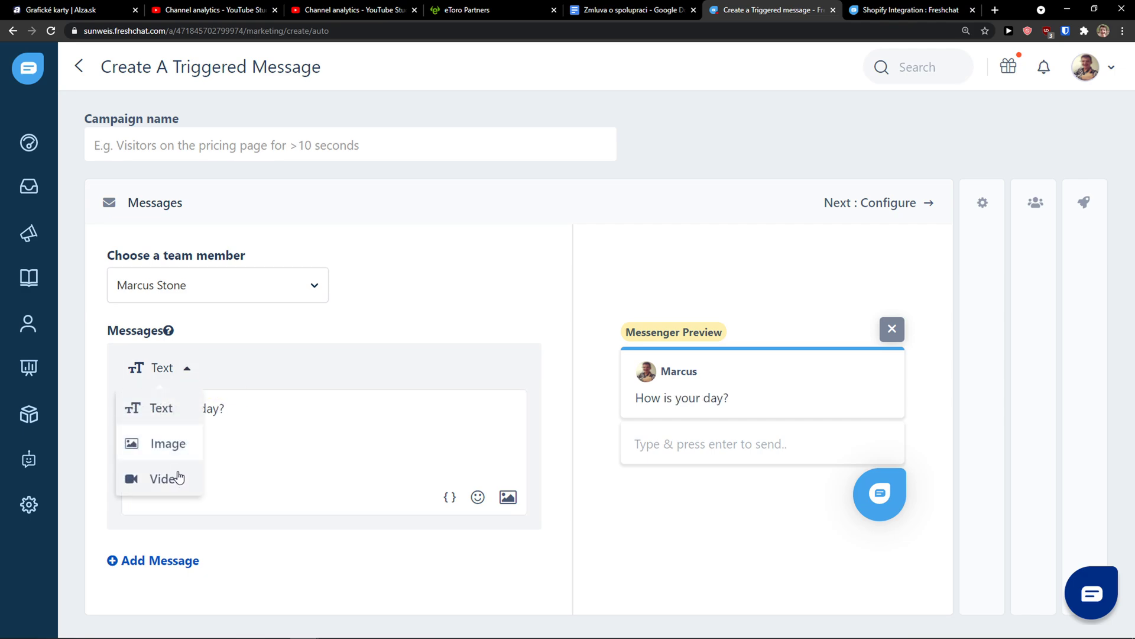
click(198, 137)
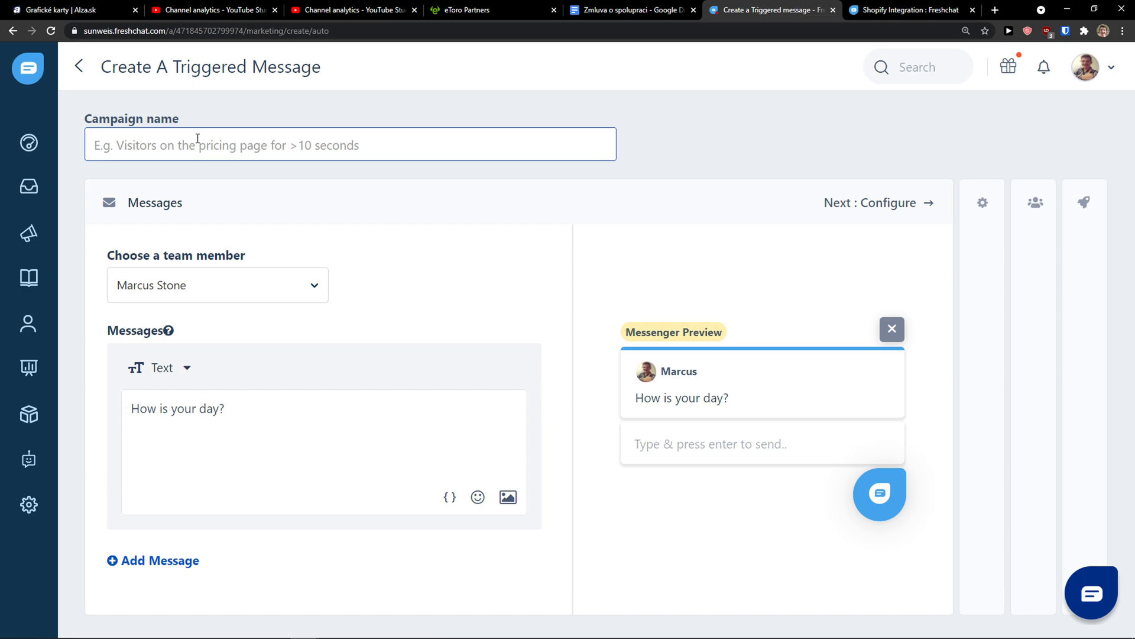
text(Day configuration)
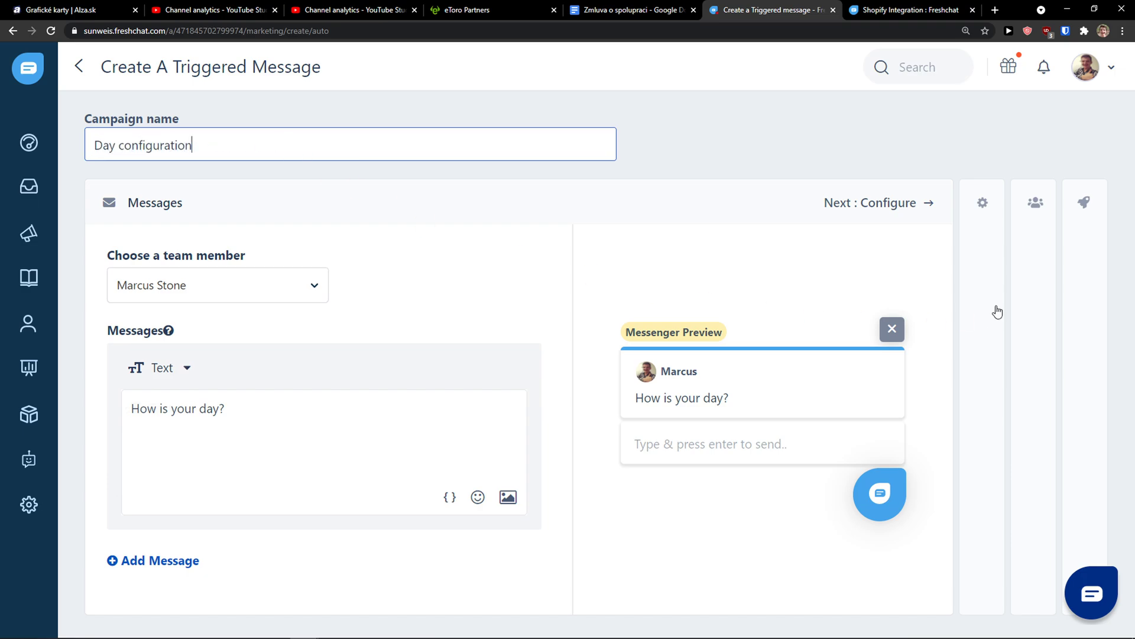
Move to the configure step and review the topic and limit-display-count options.
click(907, 214)
click(290, 287)
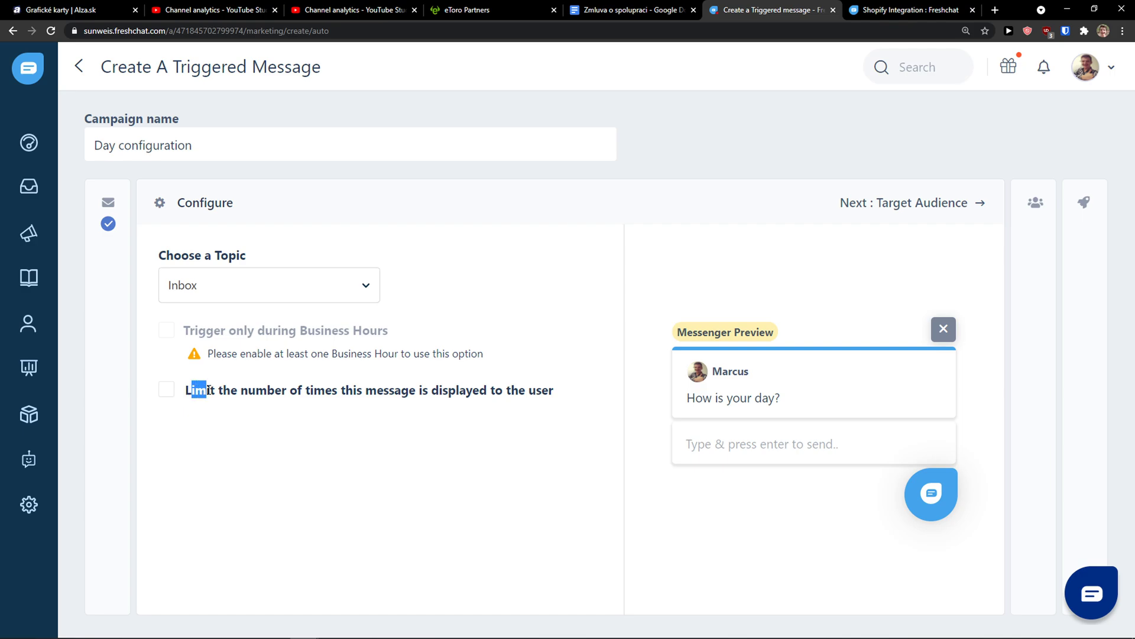
drag(209, 390, 281, 394)
drag(361, 401, 581, 411)
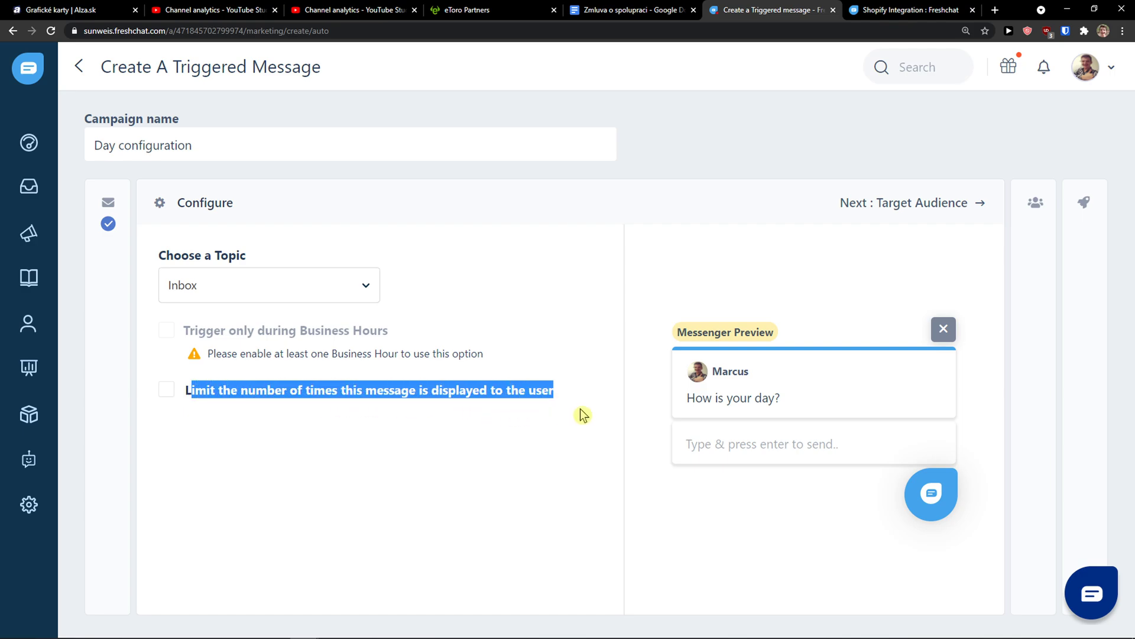
On the target audience step, match all conditions and add a city filter.
click(937, 211)
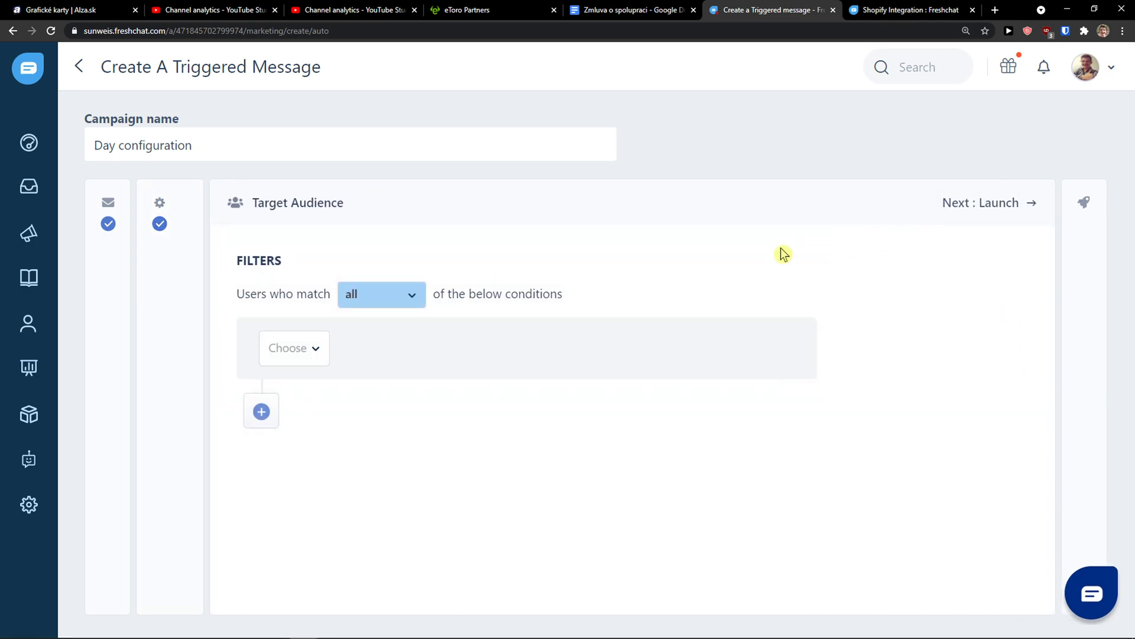
click(283, 347)
click(621, 459)
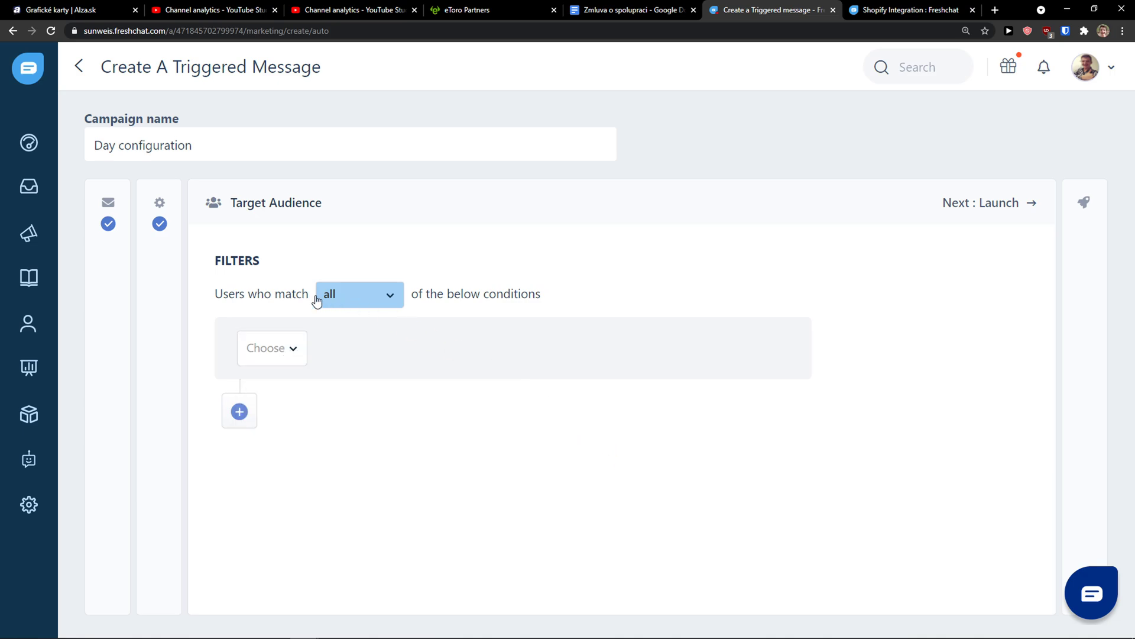
click(348, 302)
click(426, 318)
click(269, 355)
scroll(355, 464, down, 1)
scroll(383, 485, down, 1)
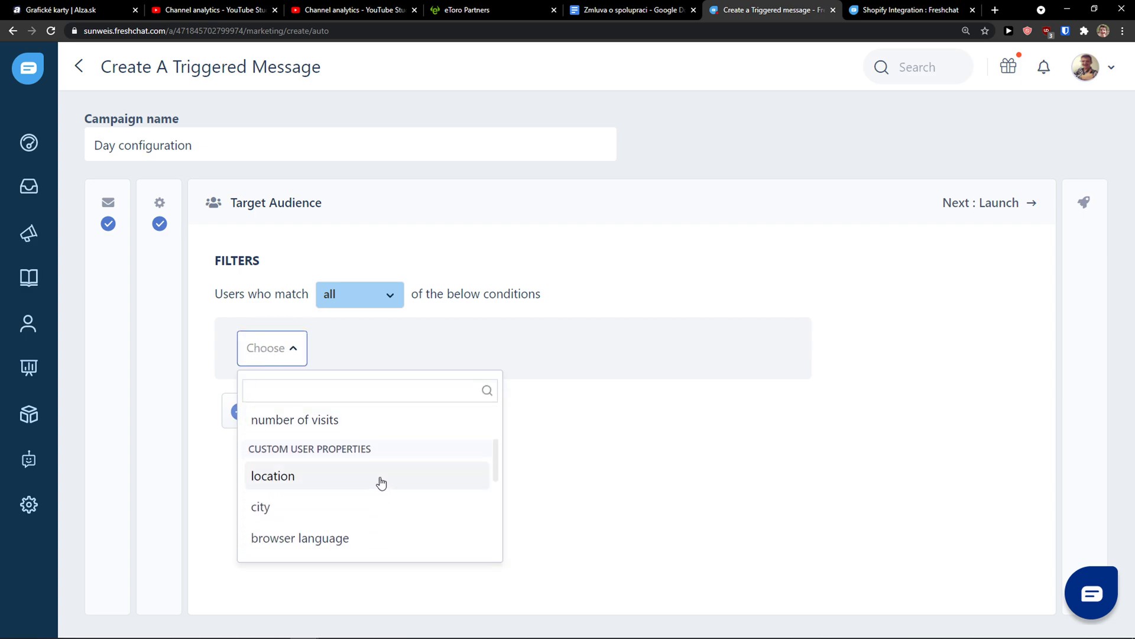
scroll(380, 481, down, 1)
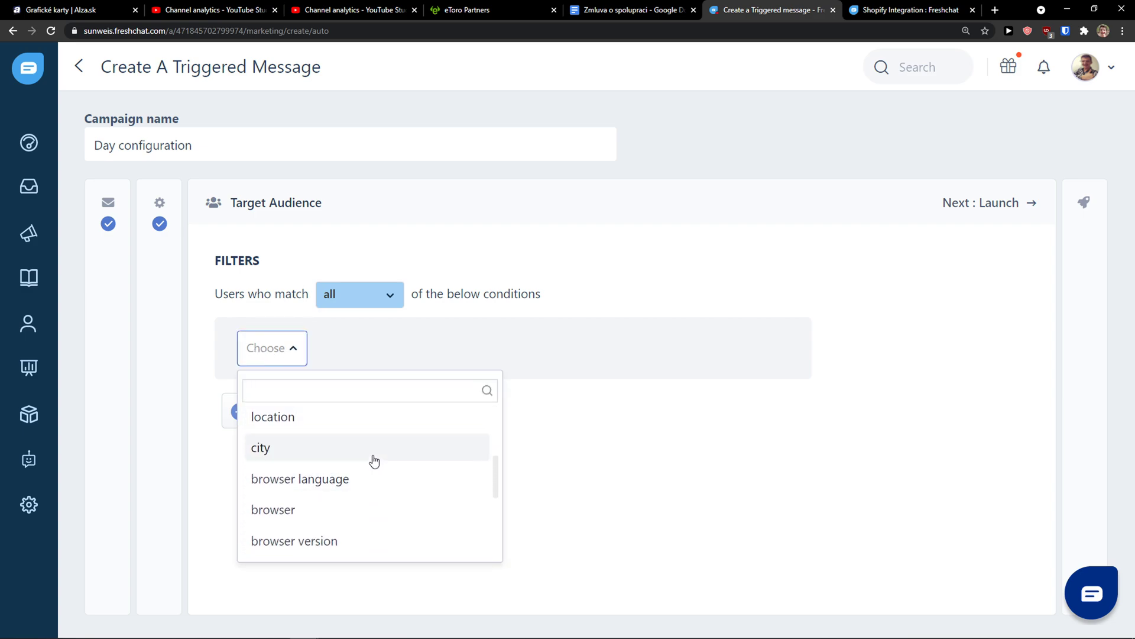
click(370, 459)
click(349, 354)
click(408, 349)
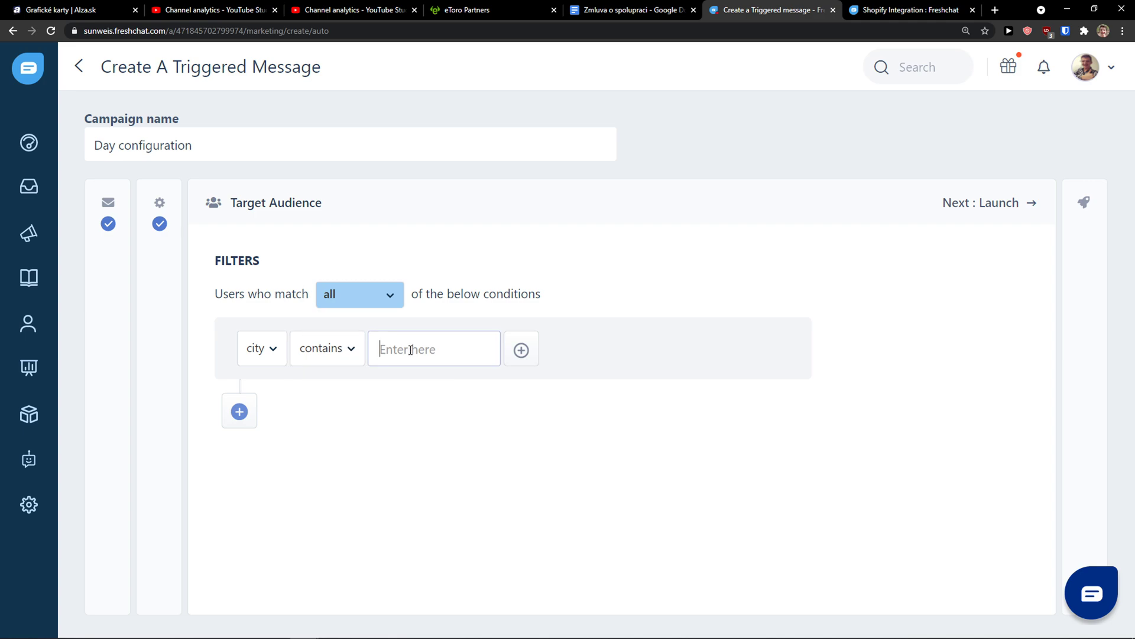
Change the filter property to current page url and advance to the launch step.
click(260, 347)
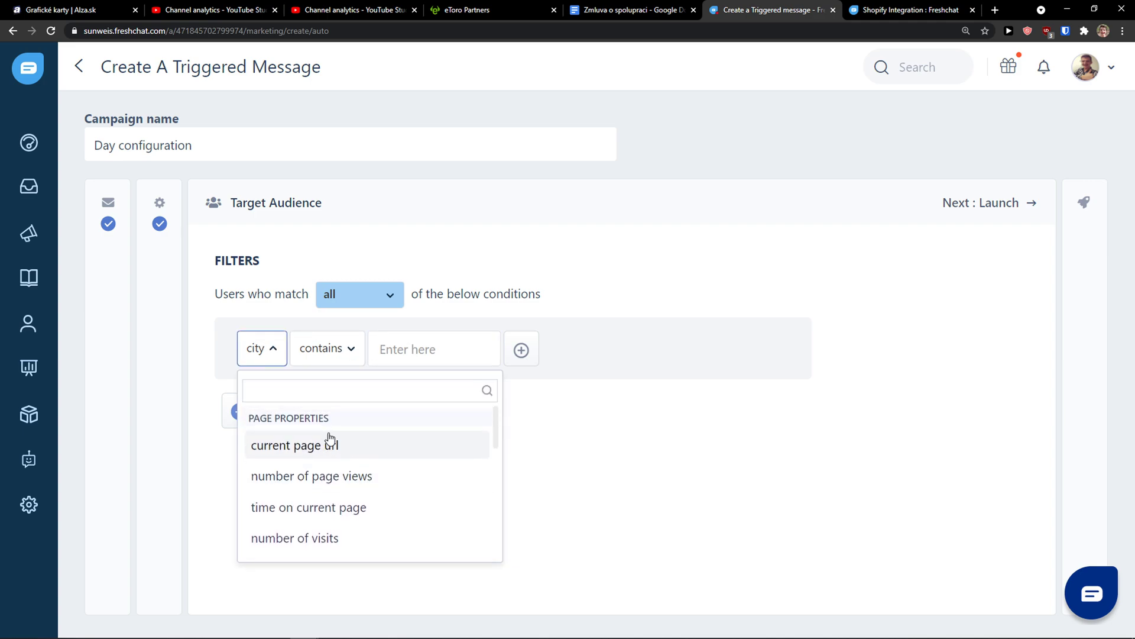
click(339, 447)
click(322, 357)
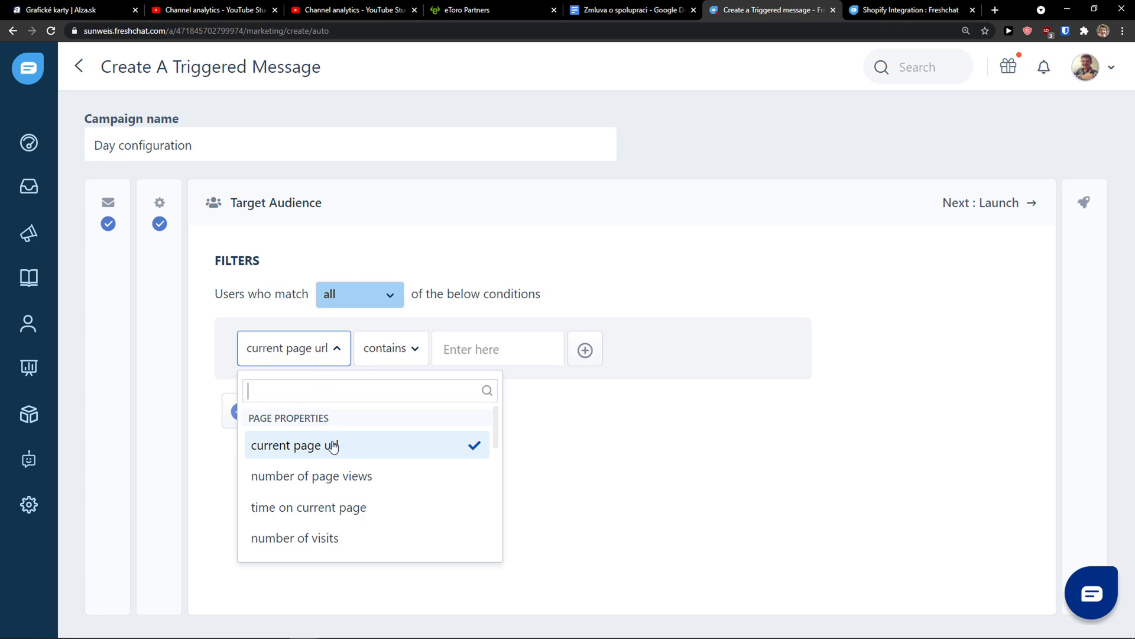
scroll(402, 473, down, 5)
scroll(390, 488, down, 3)
click(616, 449)
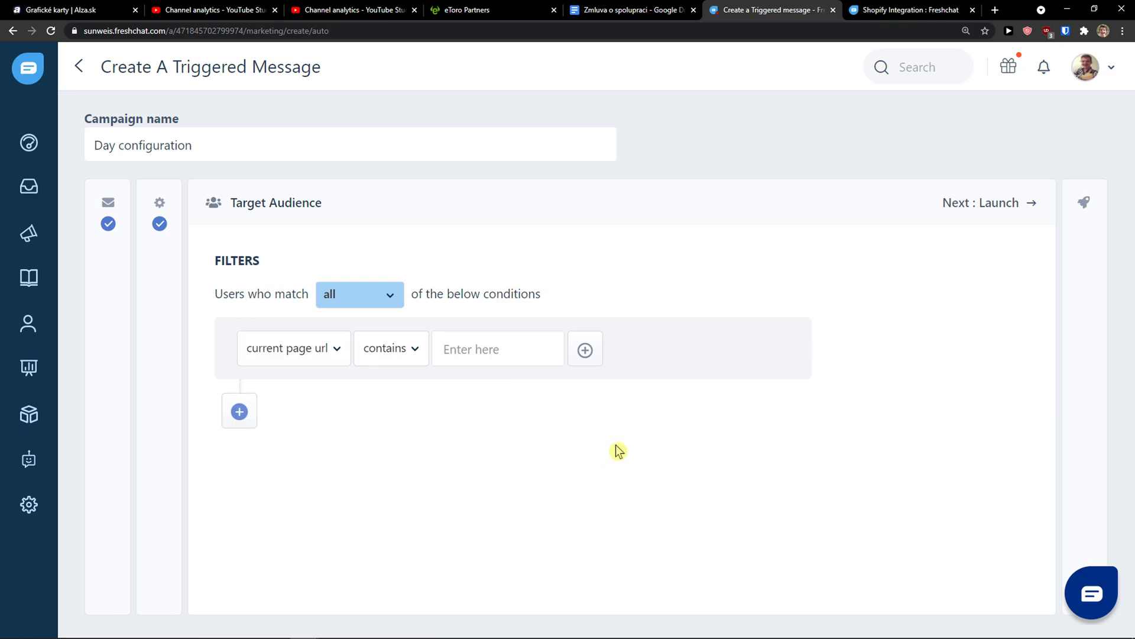
click(1010, 207)
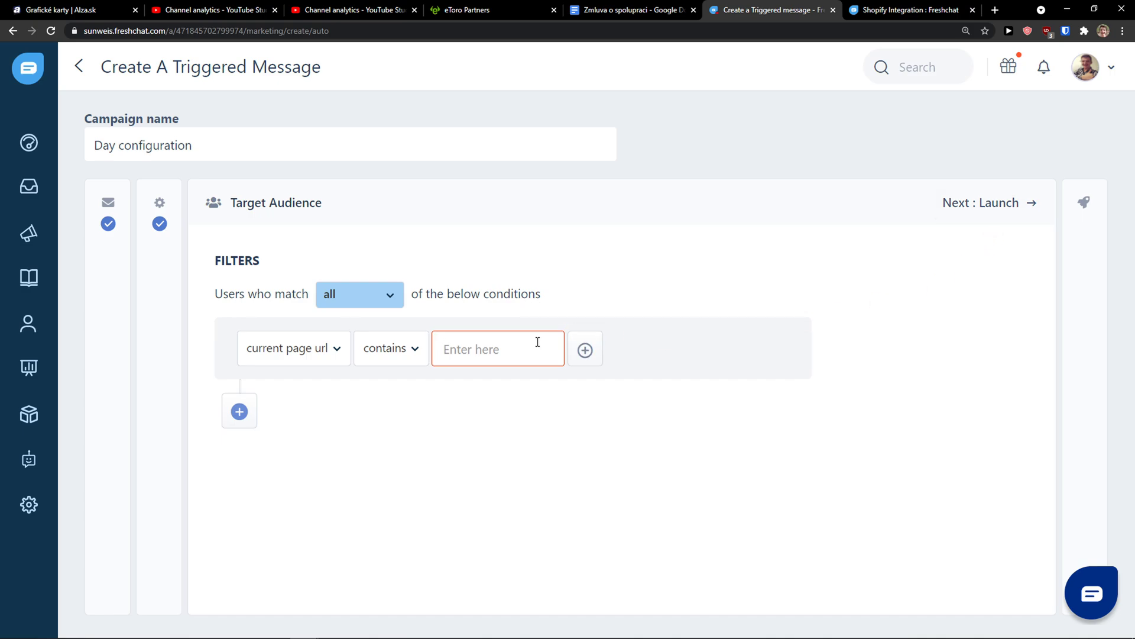
text(web)
click(1003, 210)
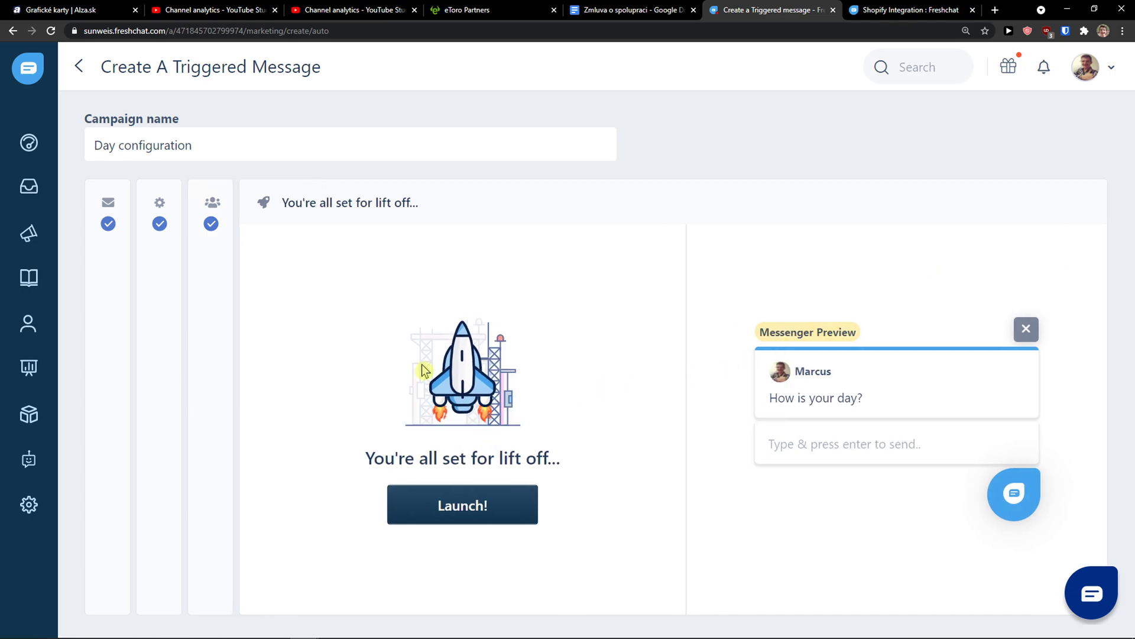
Create targeted message '1' reading 'THis is a message' and move to the configure step.
click(28, 242)
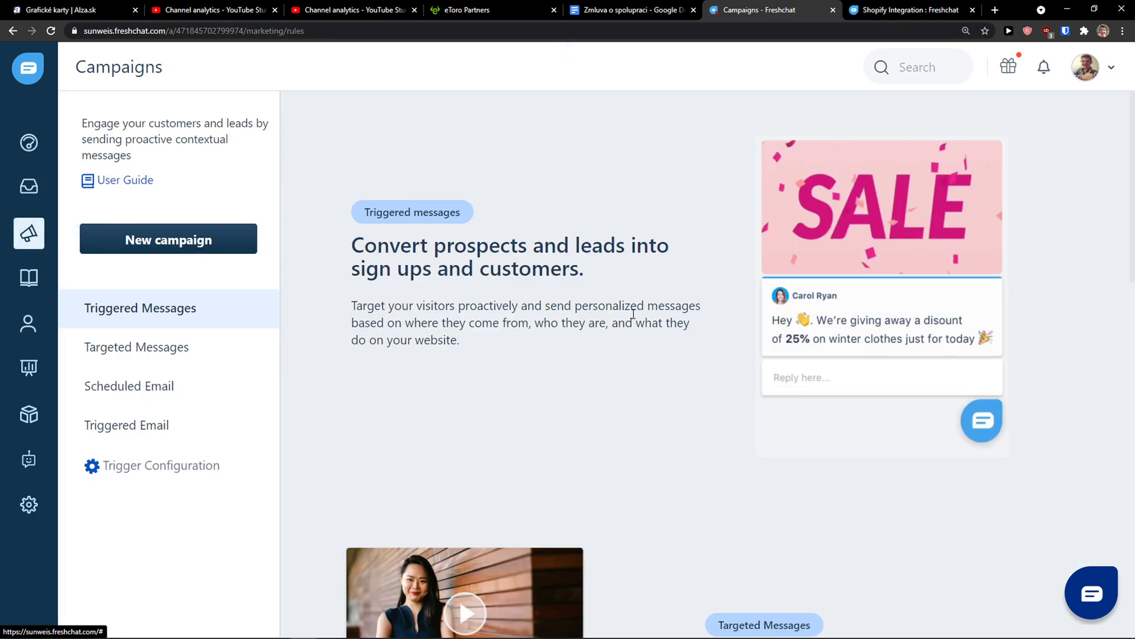
click(204, 254)
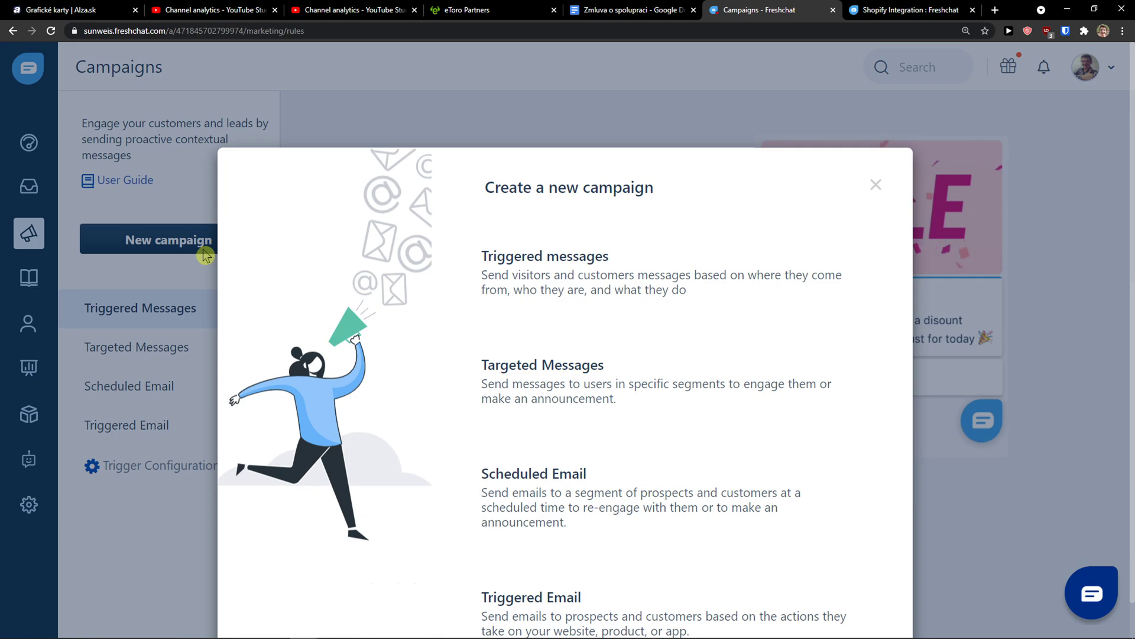
click(562, 387)
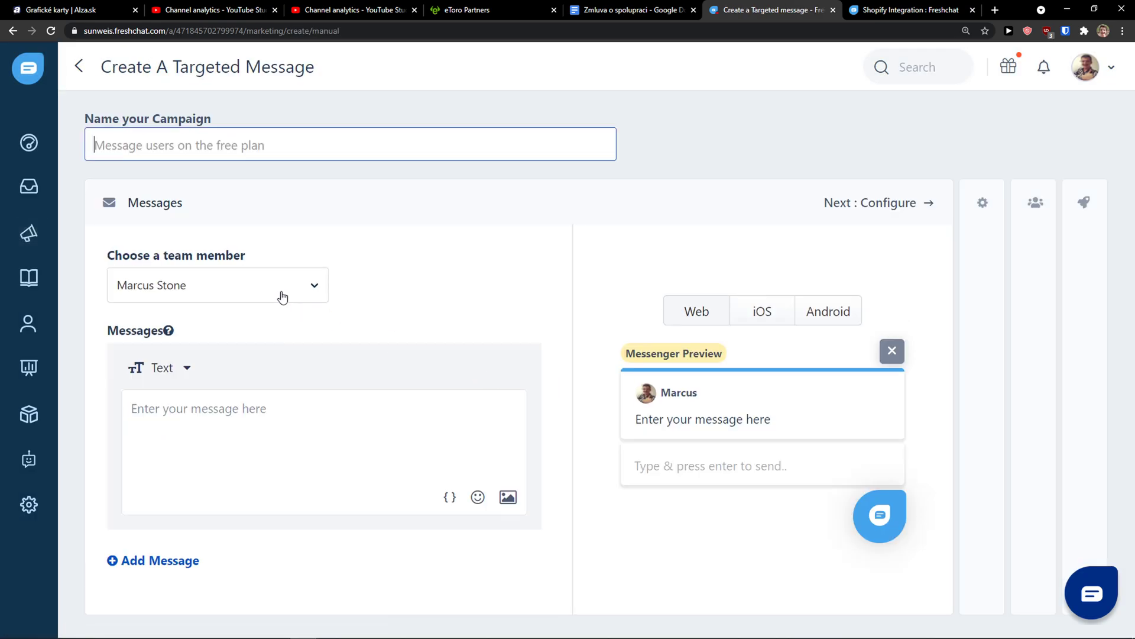
click(311, 398)
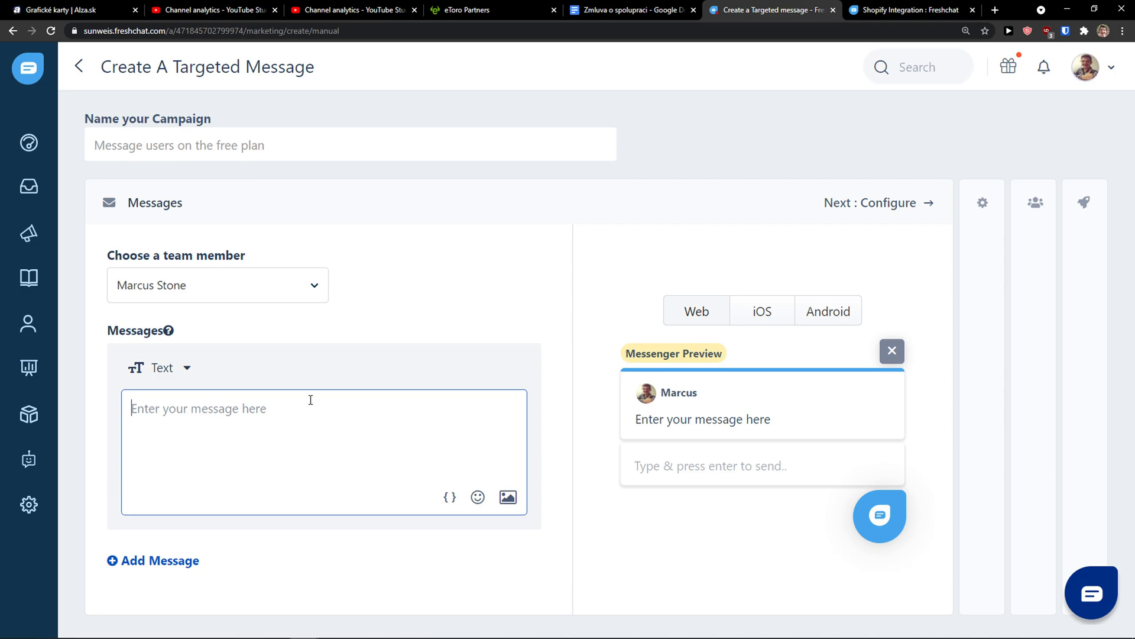
text(THis is a message)
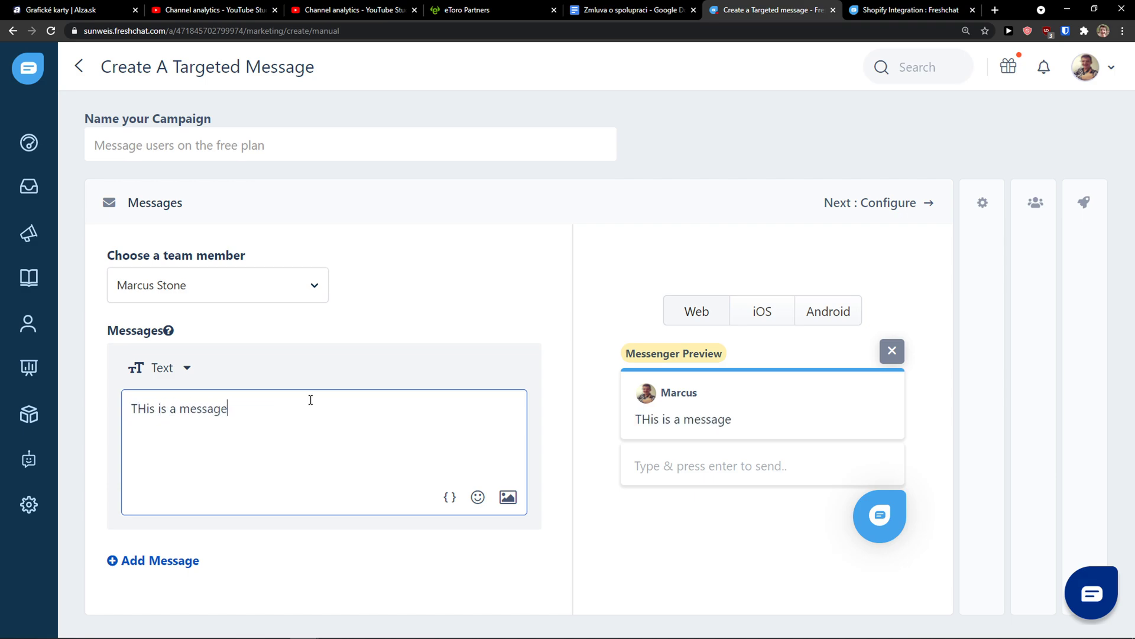
click(292, 145)
text(1)
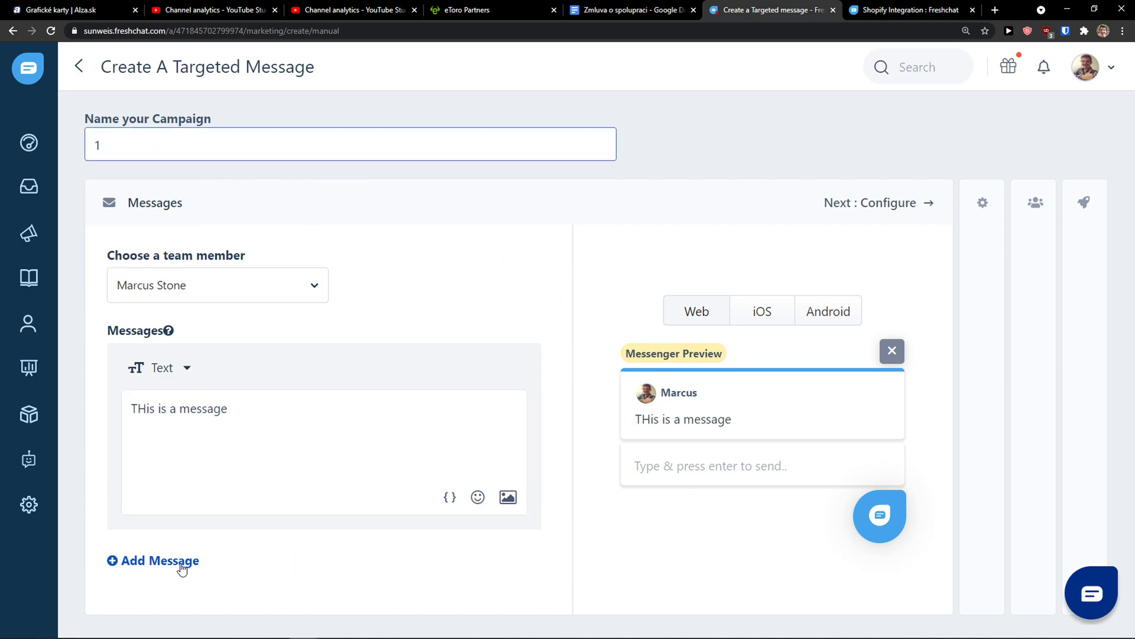
click(272, 571)
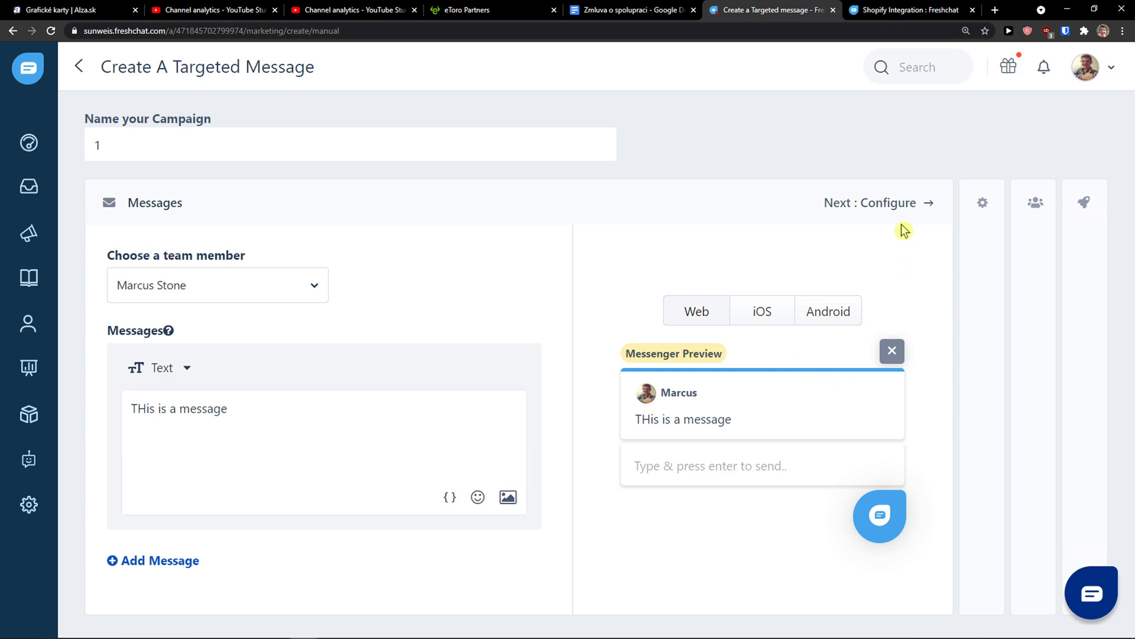
click(894, 204)
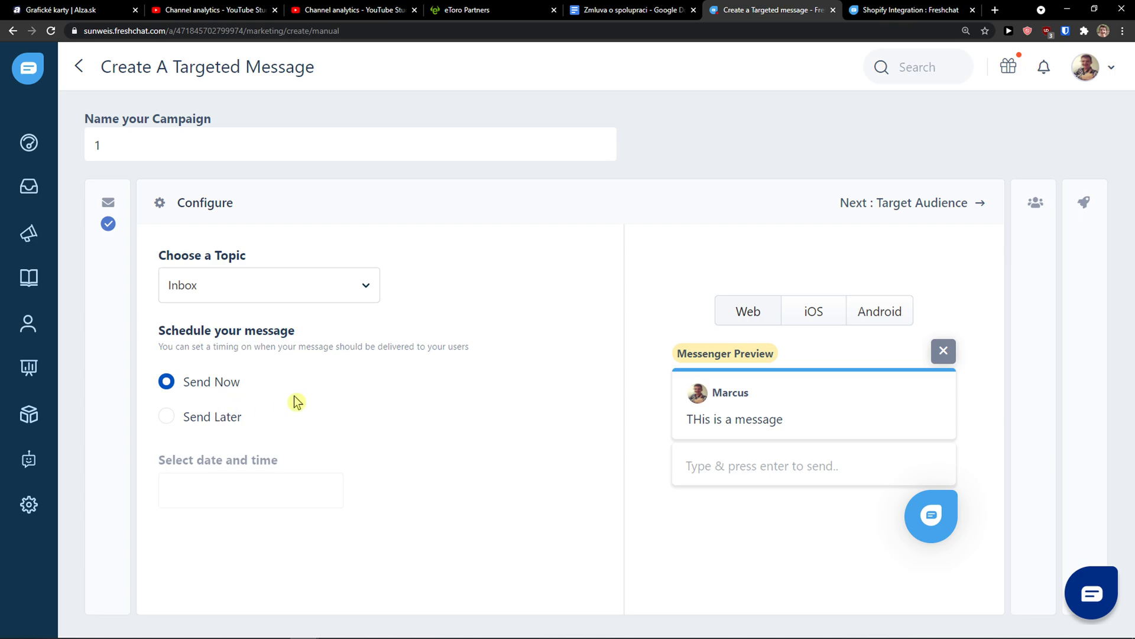
On the target audience step, compare the existing-segment and new-segment options.
click(877, 210)
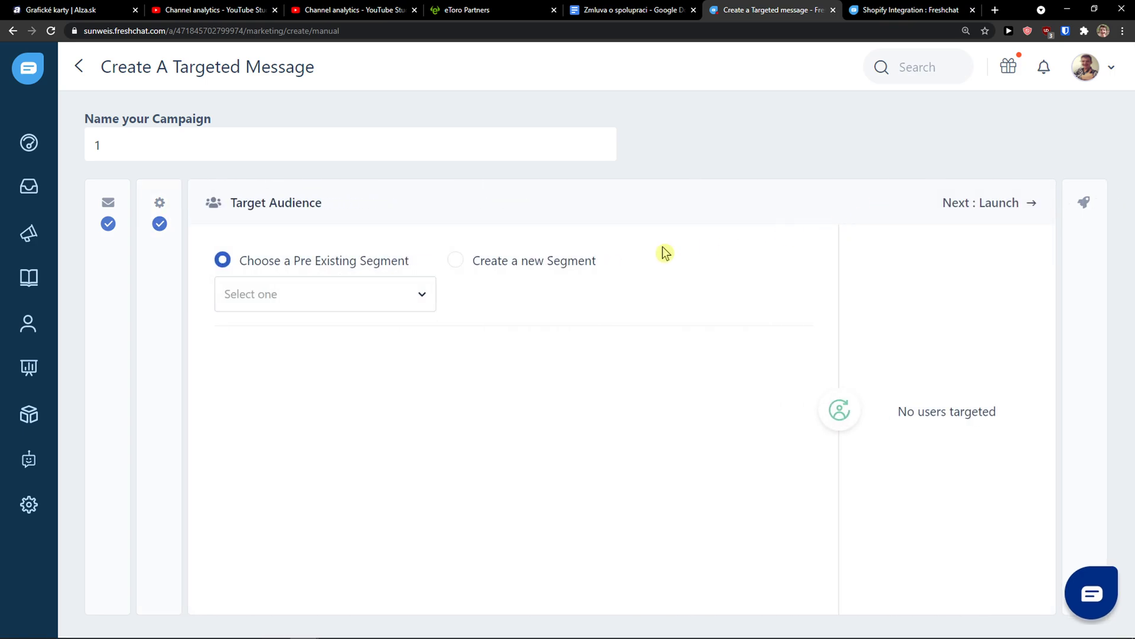
click(349, 292)
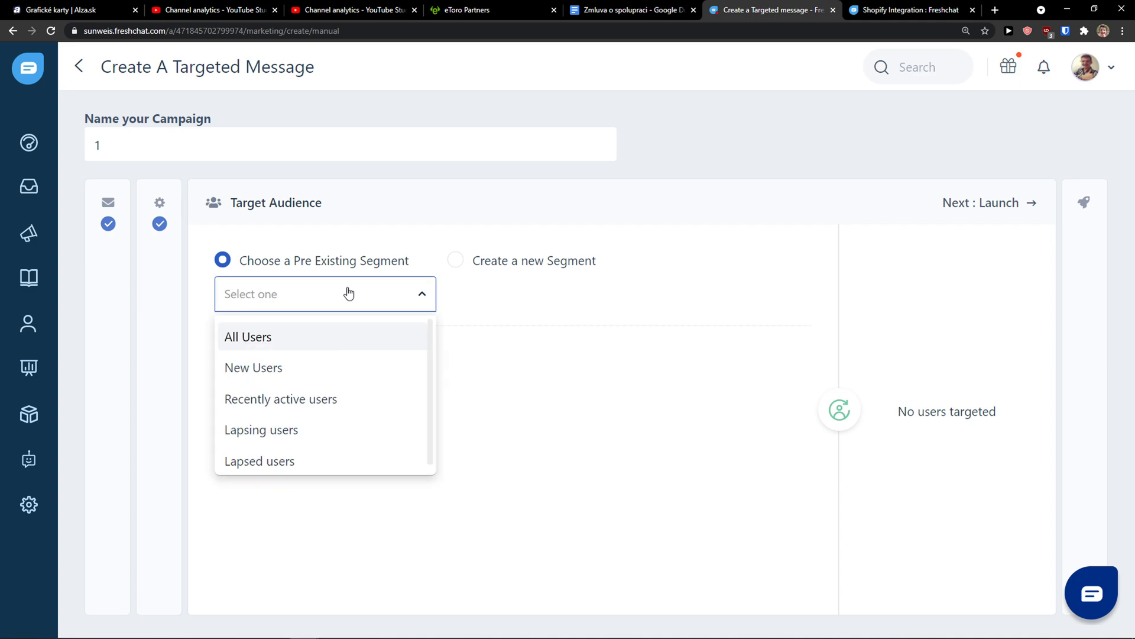
scroll(325, 361, down, 1)
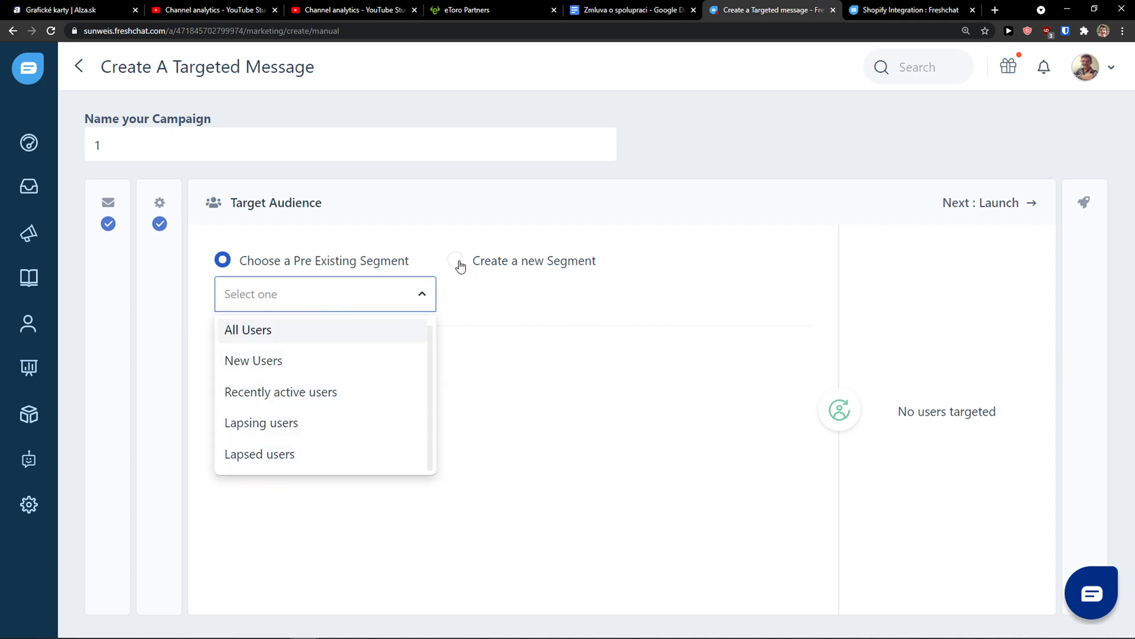
click(457, 261)
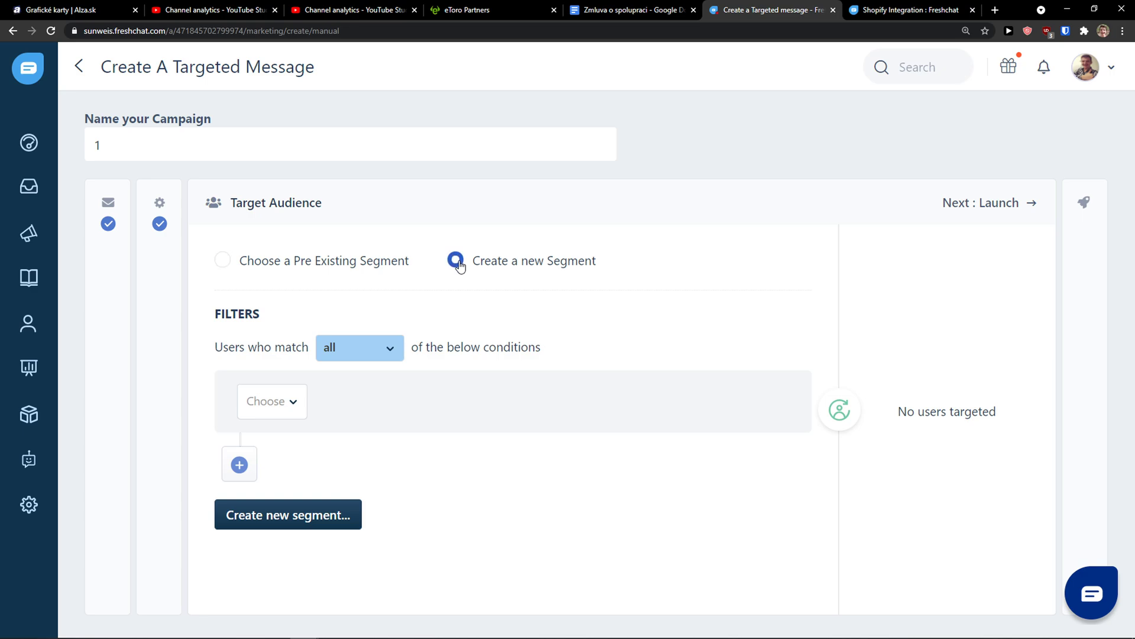
click(265, 267)
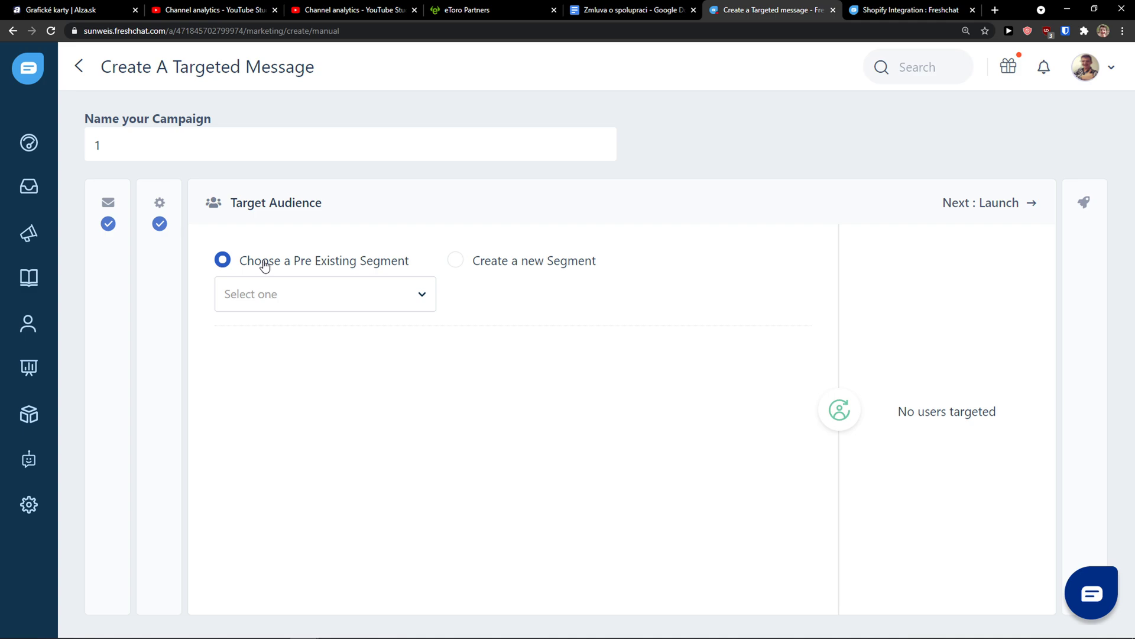
click(998, 207)
Target All Users, reach the launch step, then start another campaign from Campaigns.
click(422, 295)
click(383, 361)
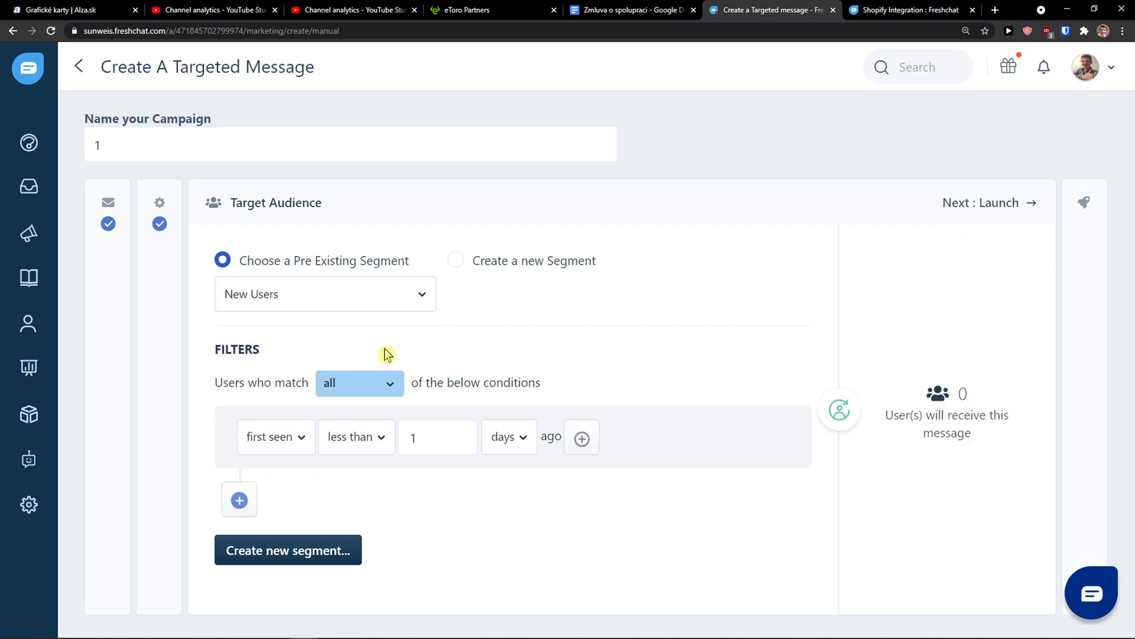
click(378, 296)
click(370, 334)
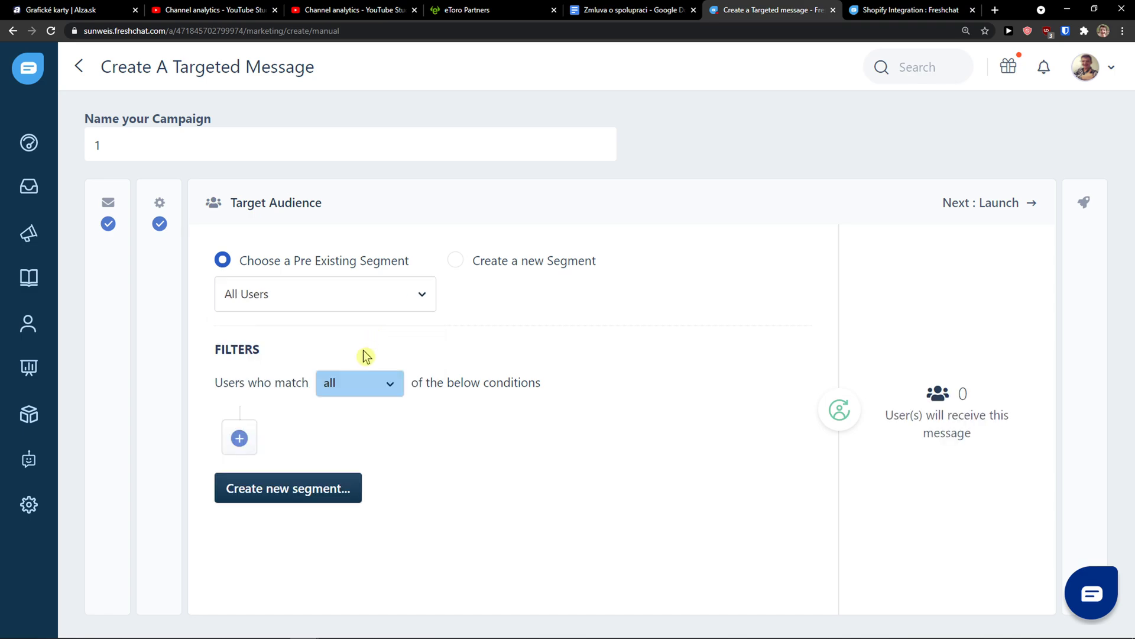
click(990, 203)
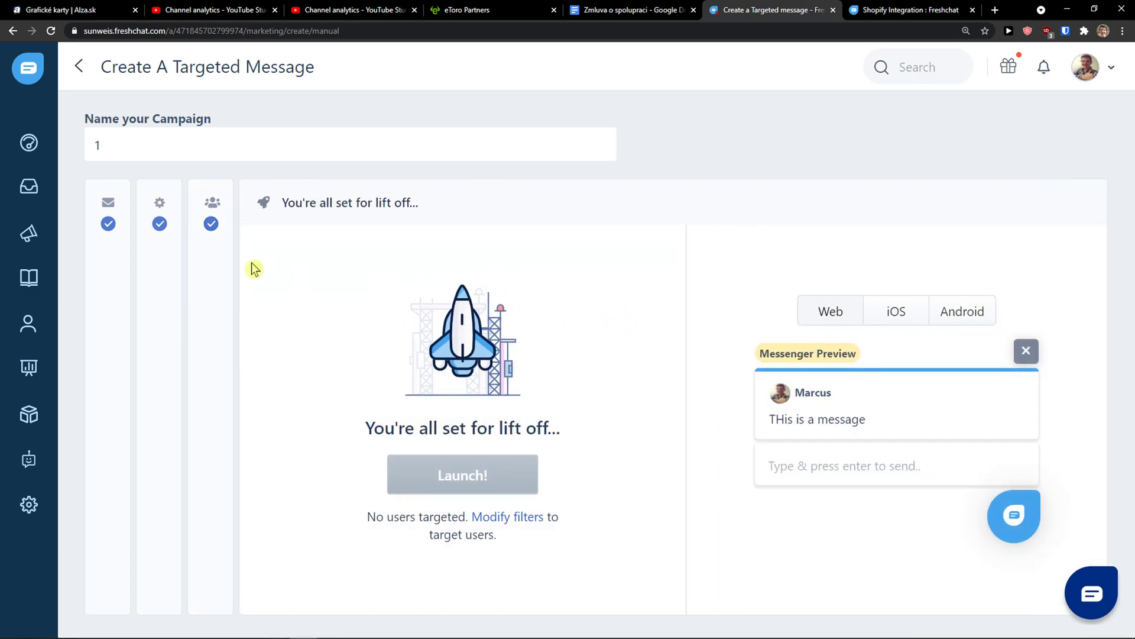
click(31, 239)
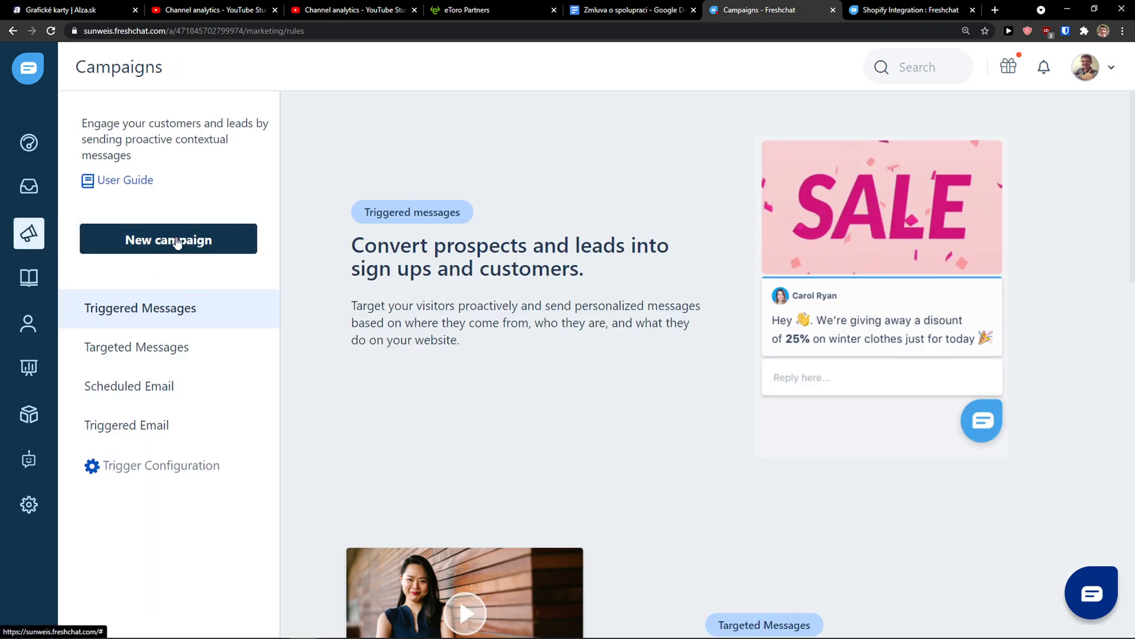
click(177, 241)
Create a scheduled email for the New Users segment and pick the Plain template.
scroll(461, 378, down, 1)
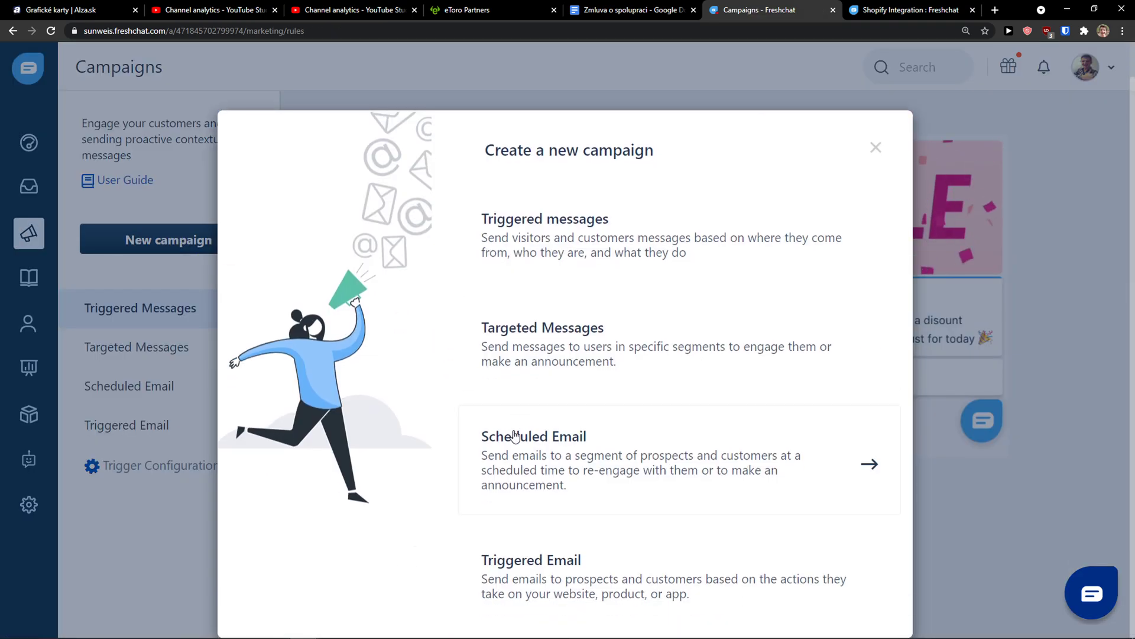
click(494, 476)
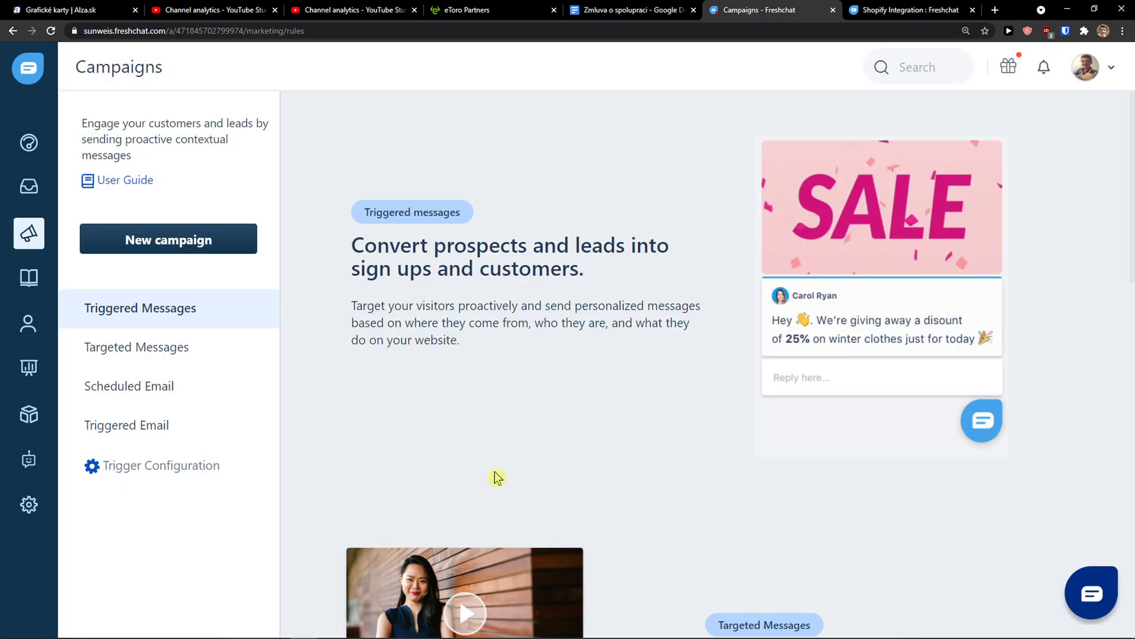
click(296, 307)
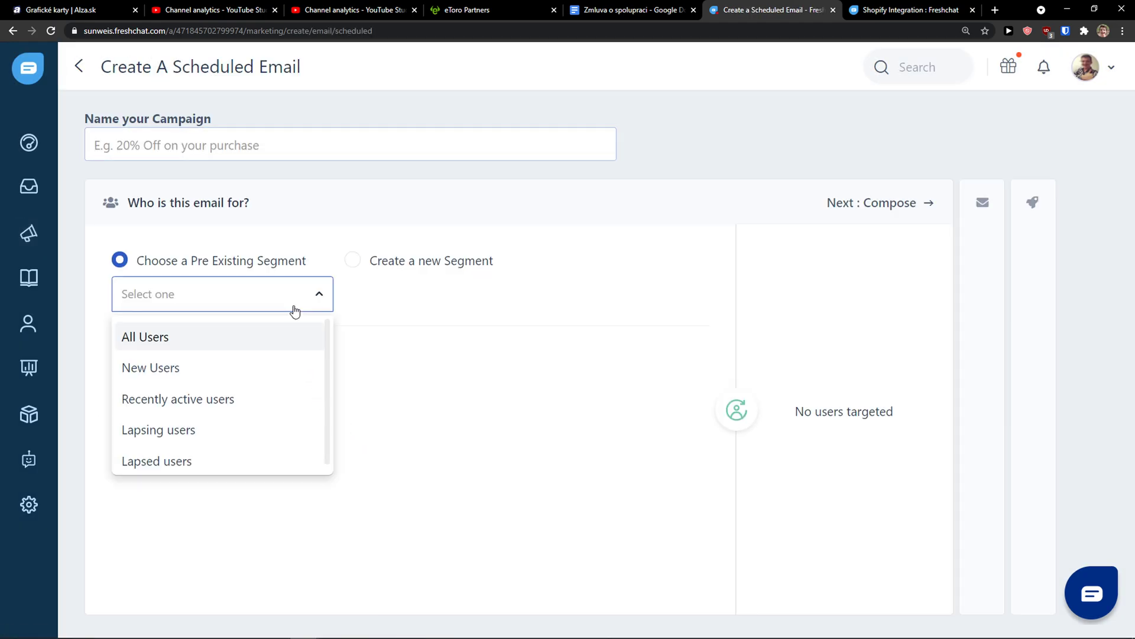
click(278, 366)
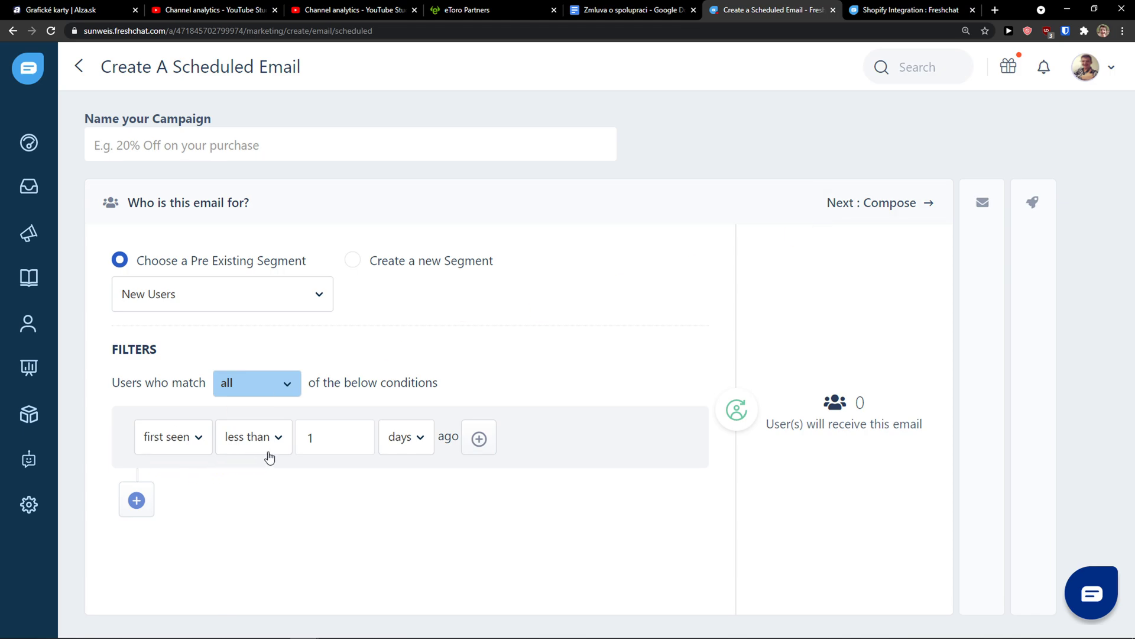
click(892, 201)
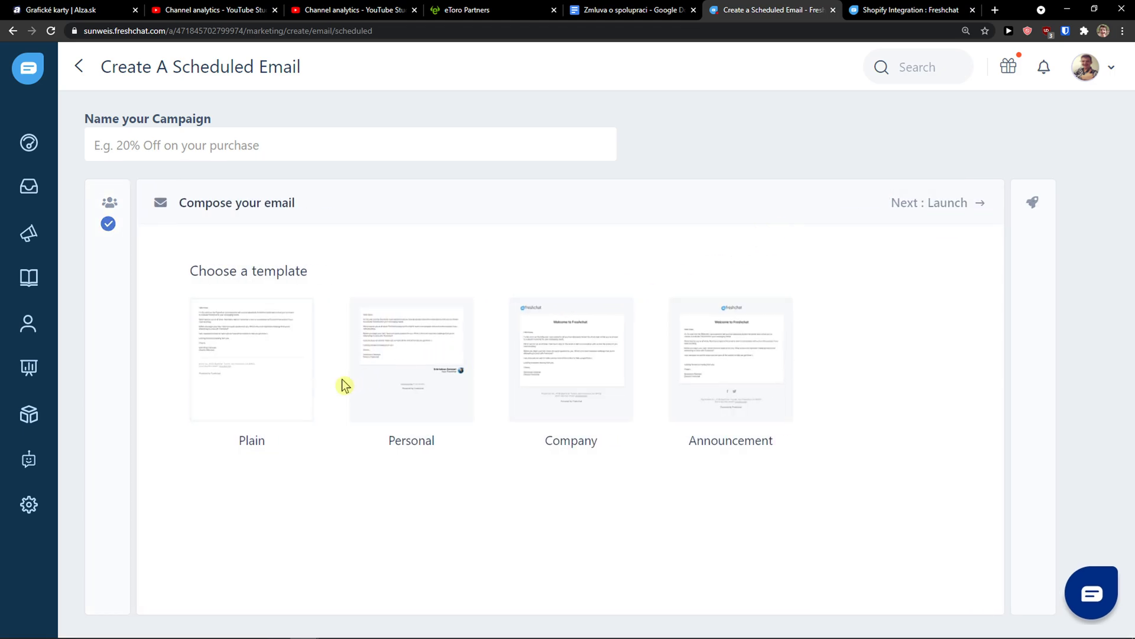
click(299, 395)
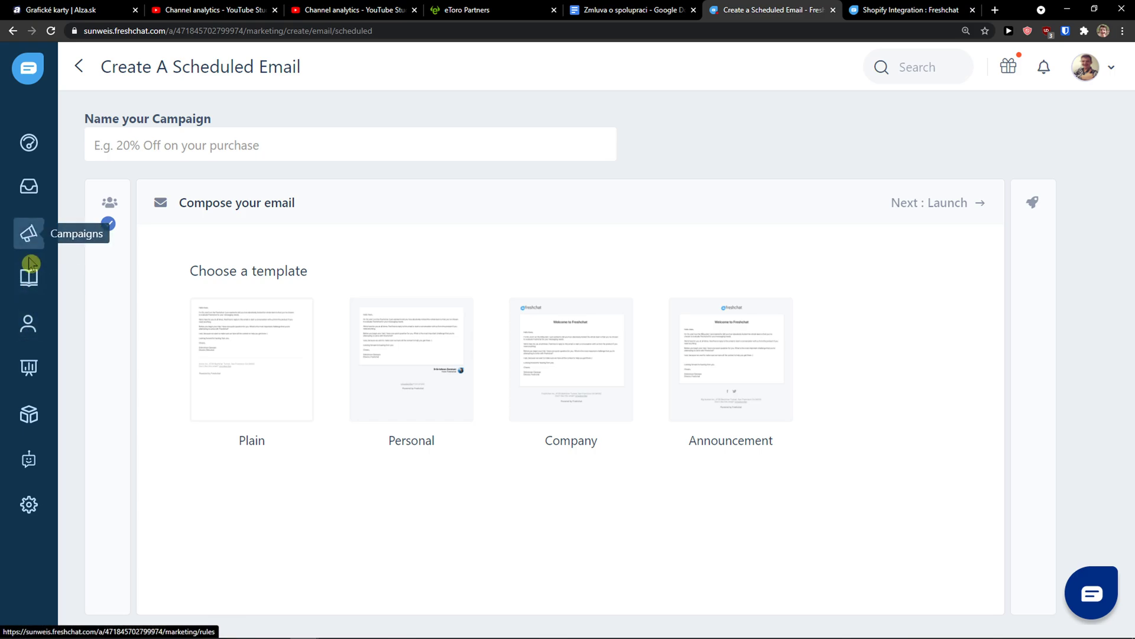
click(28, 290)
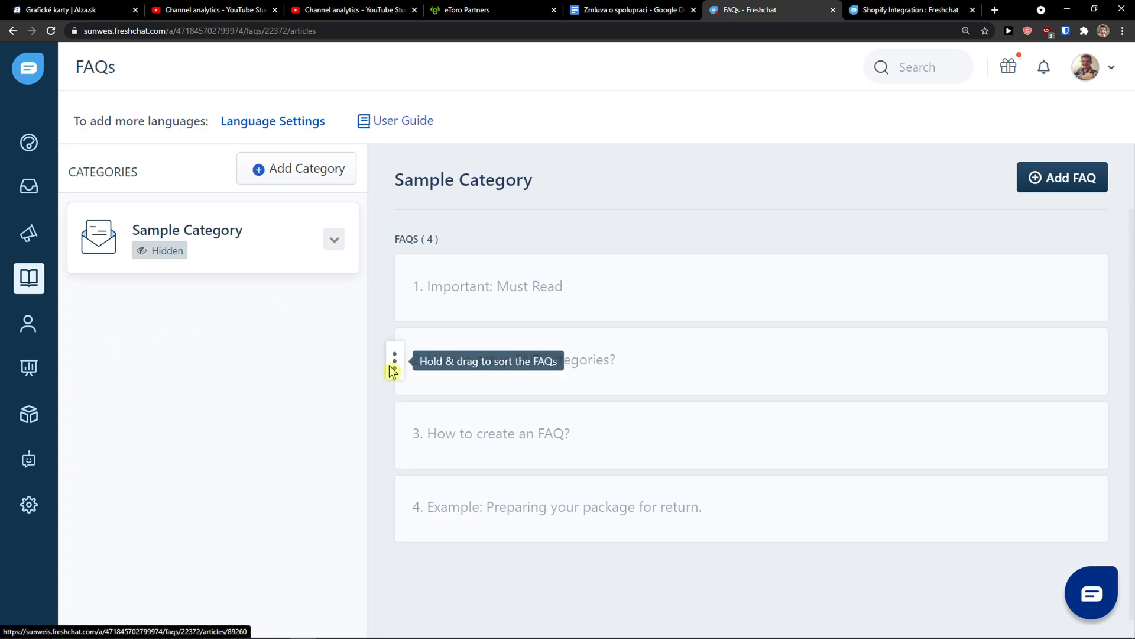
mouse_move(750, 286)
drag(406, 304, 398, 312)
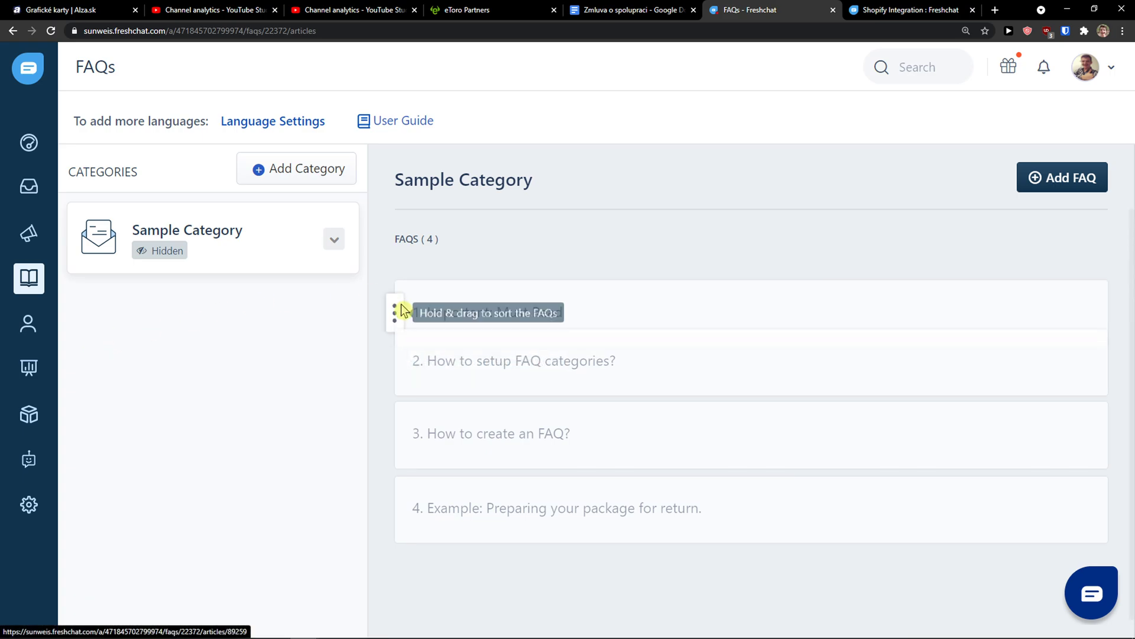
click(535, 291)
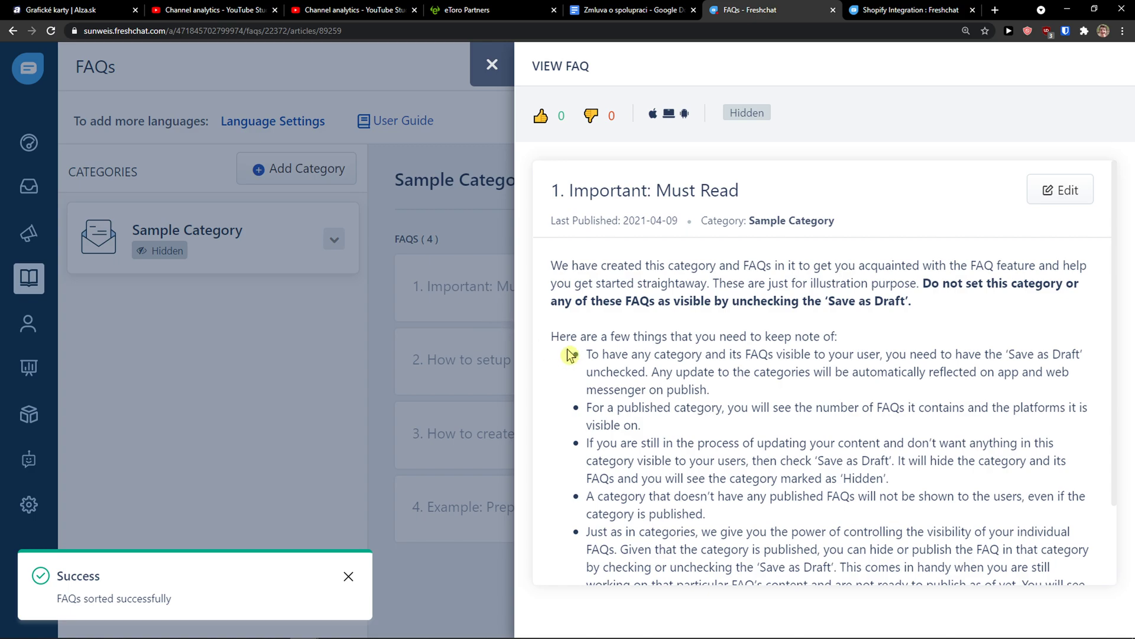
scroll(571, 358, down, 2)
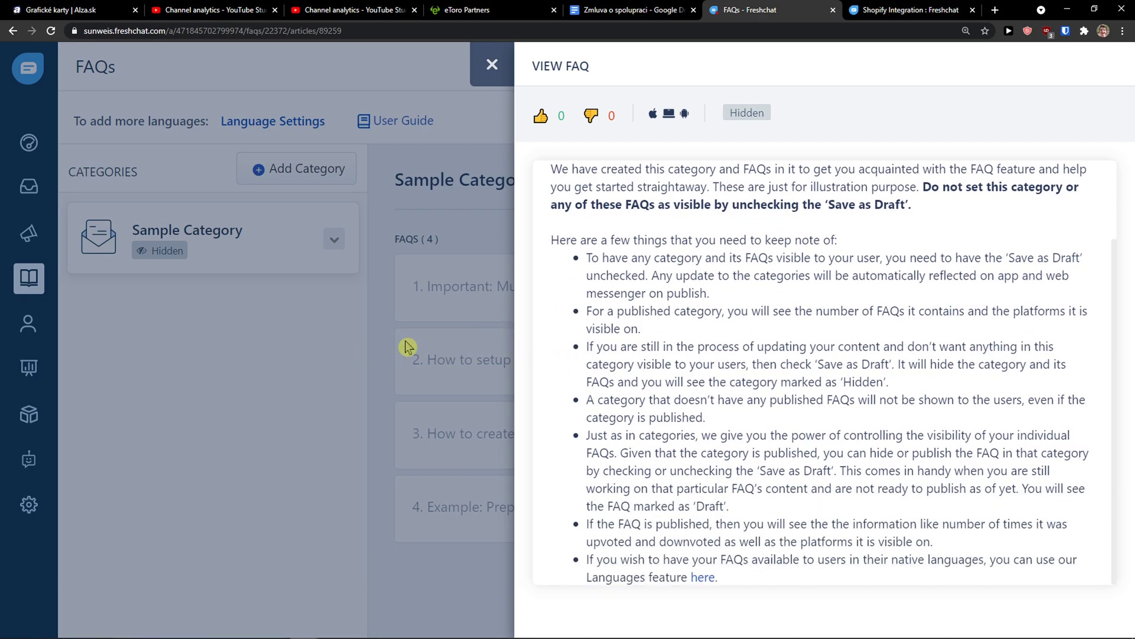
click(492, 65)
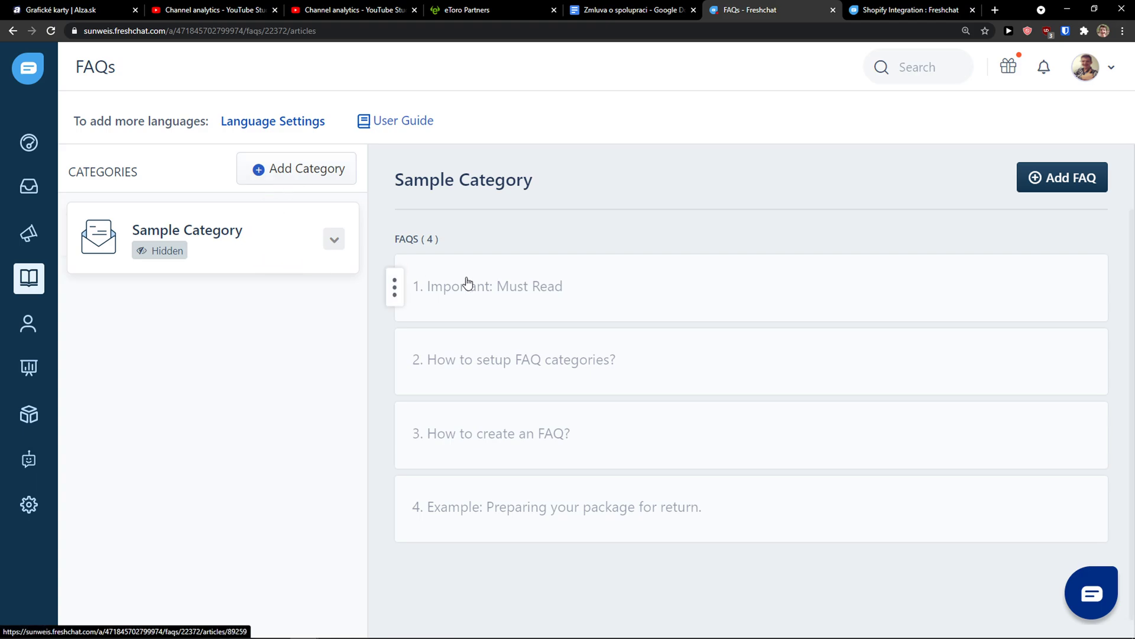
mouse_move(750, 434)
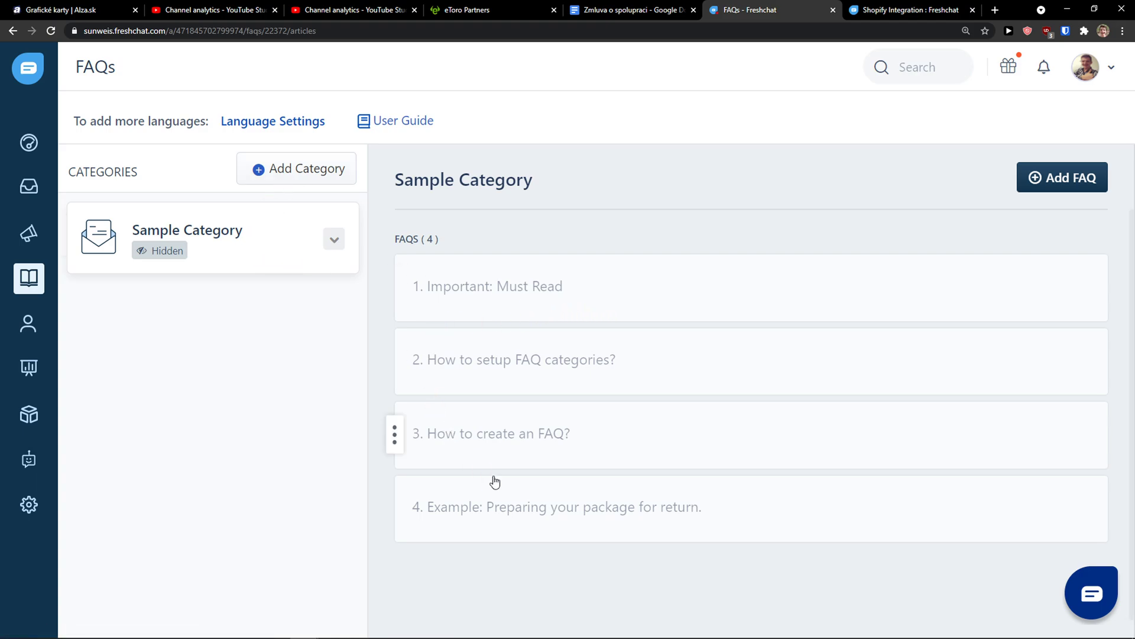
click(33, 323)
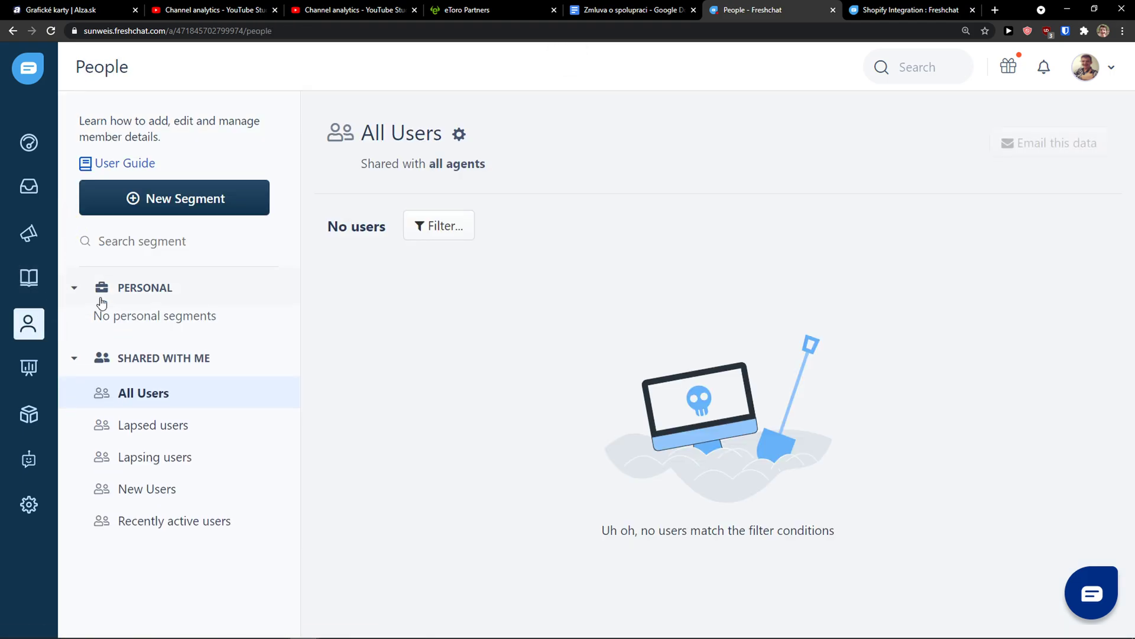
click(34, 198)
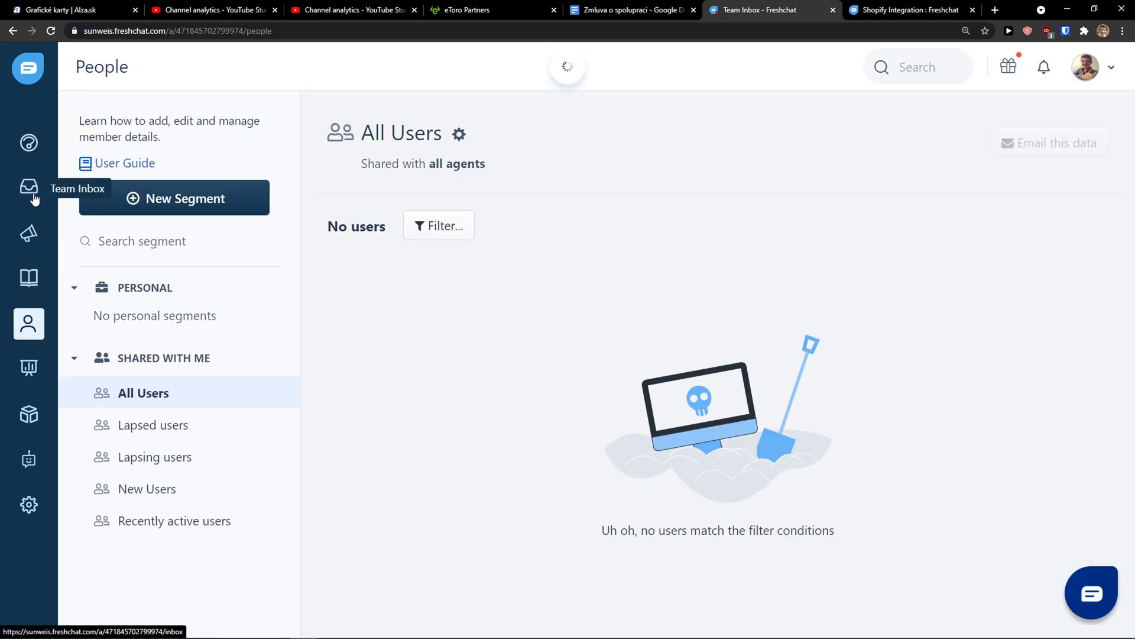
click(203, 208)
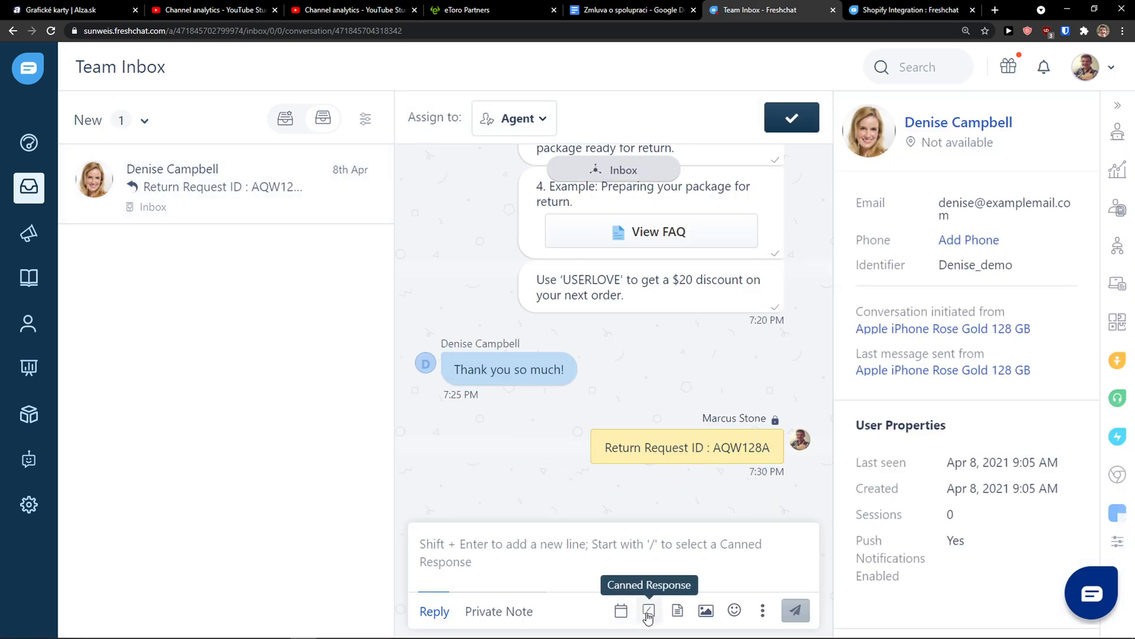
click(649, 610)
click(648, 613)
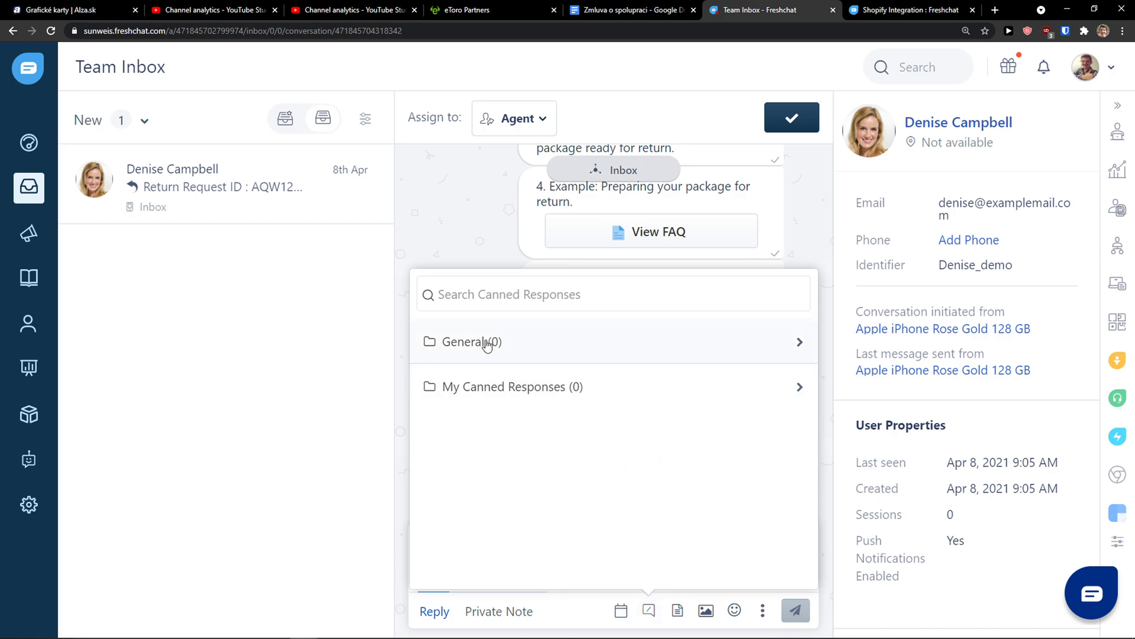
click(678, 610)
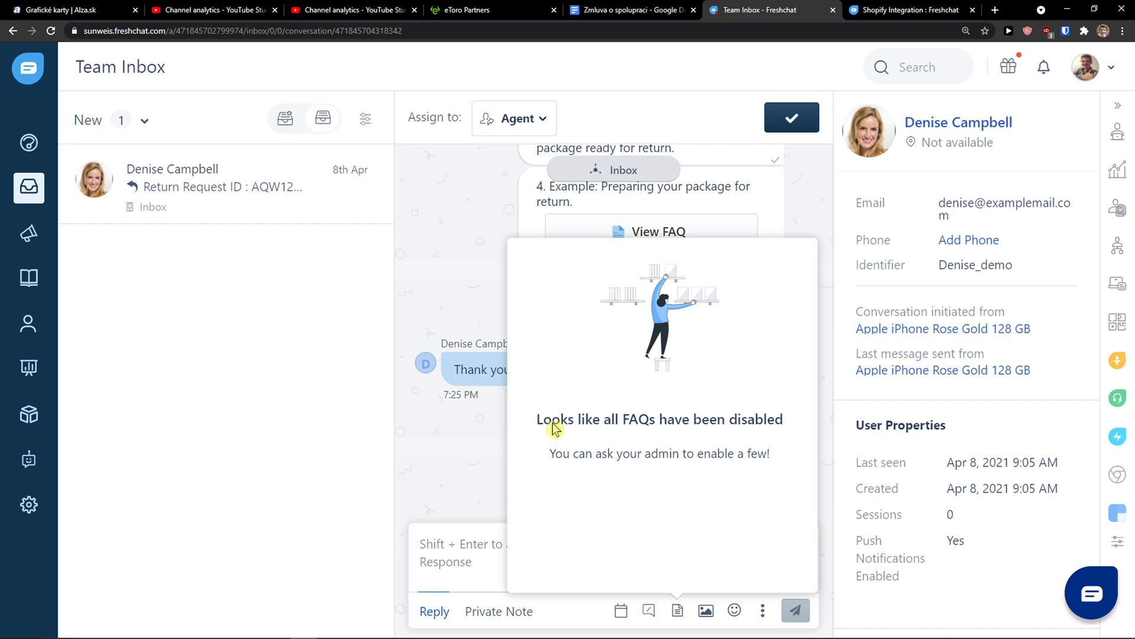
click(204, 233)
mouse_move(226, 186)
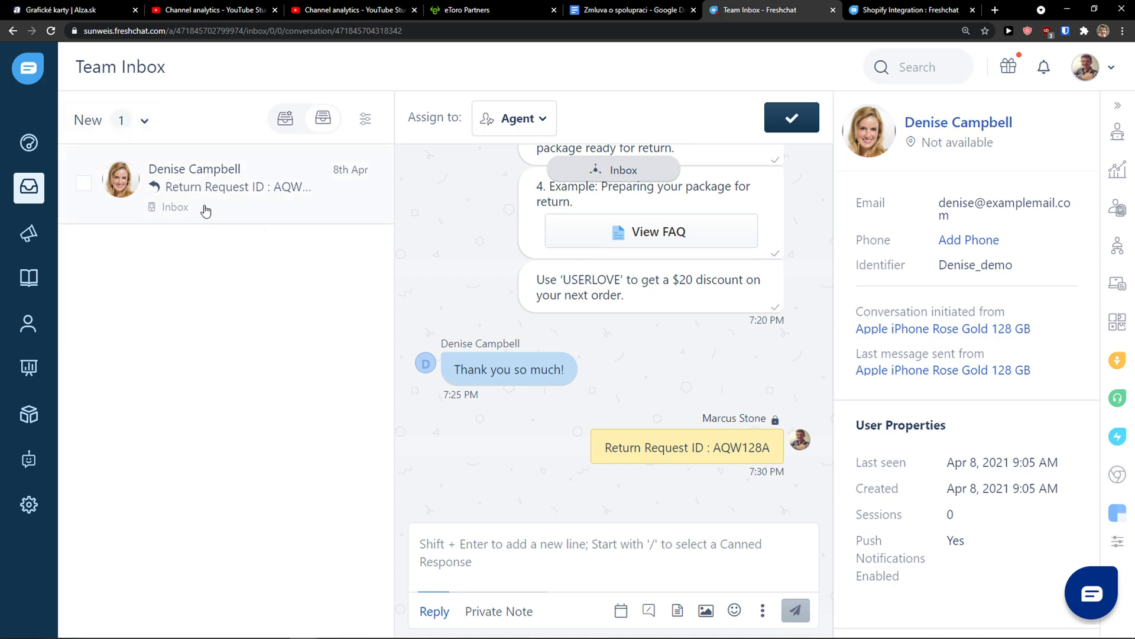
scroll(538, 355, up, 4)
scroll(524, 344, up, 5)
scroll(524, 344, up, 3)
scroll(532, 414, down, 5)
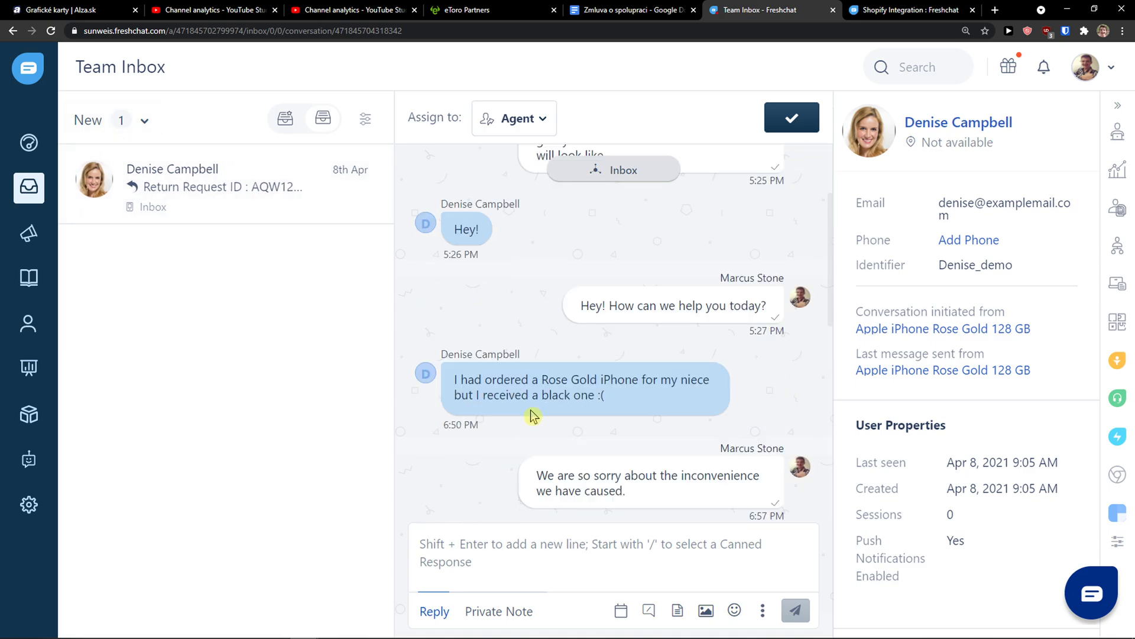
scroll(532, 414, down, 5)
scroll(533, 421, down, 5)
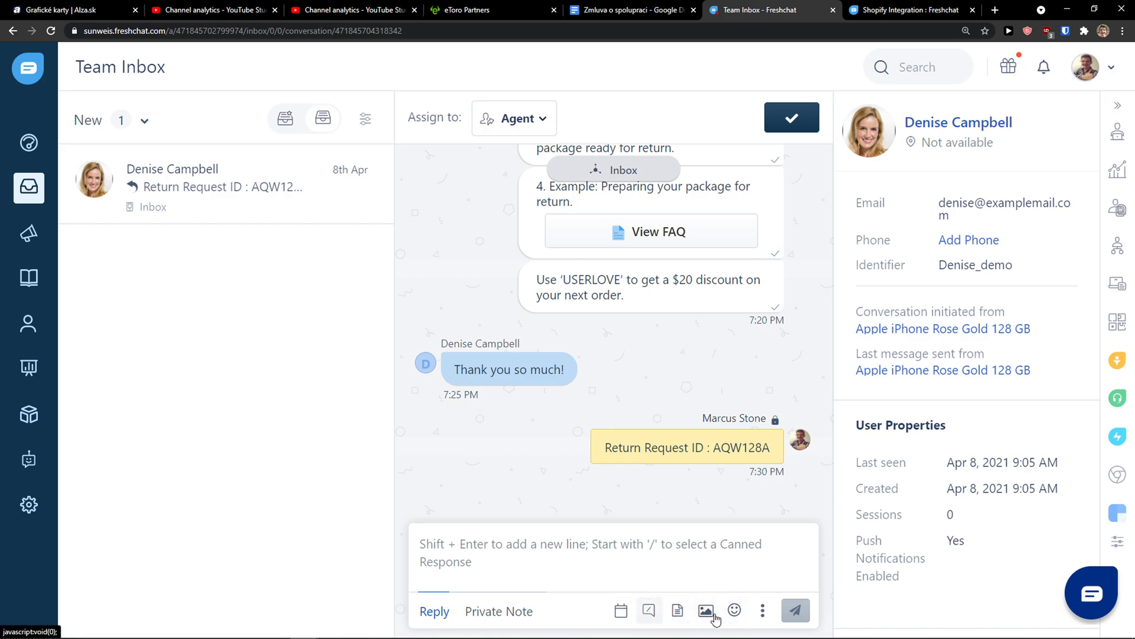
click(676, 613)
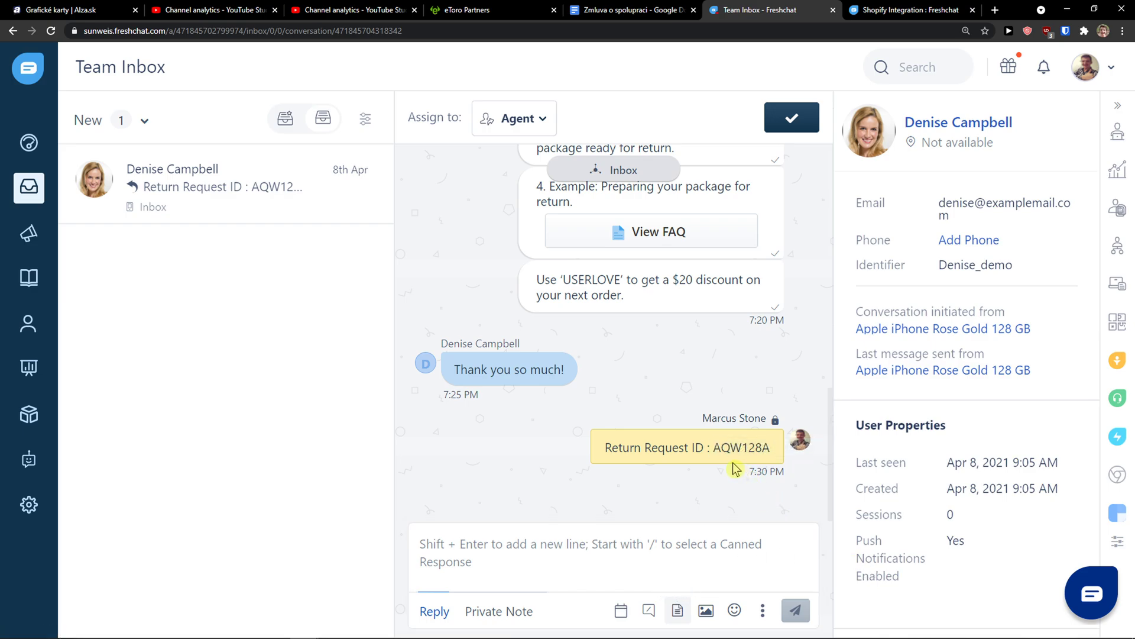
click(650, 611)
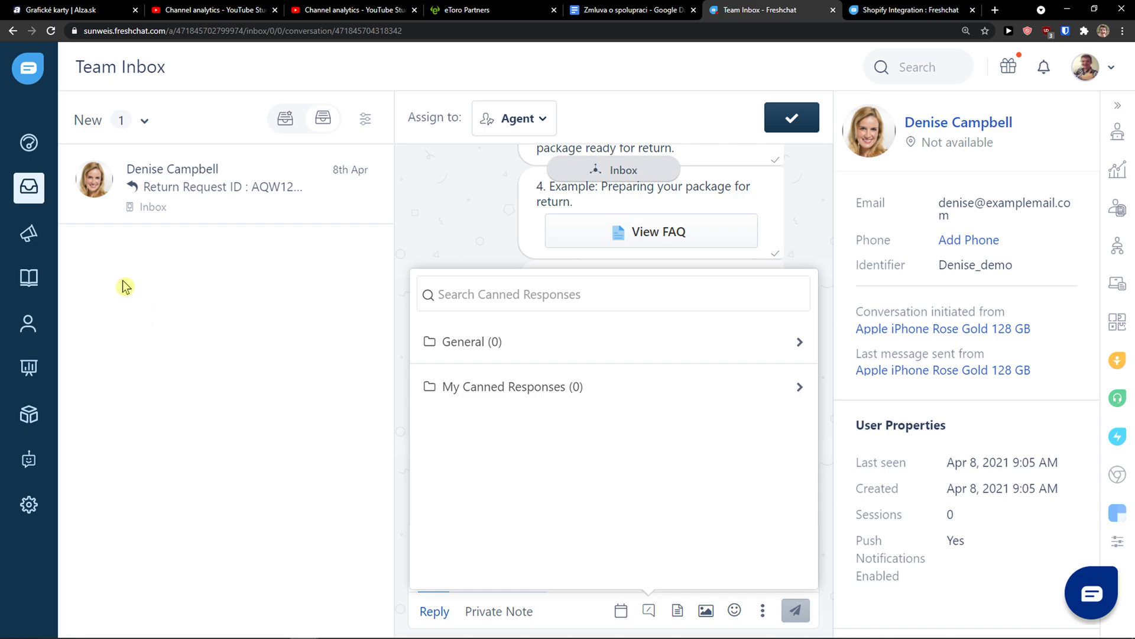
Revisit the FAQs Sample Category options and the People New Segment panel, then open Reports.
click(28, 278)
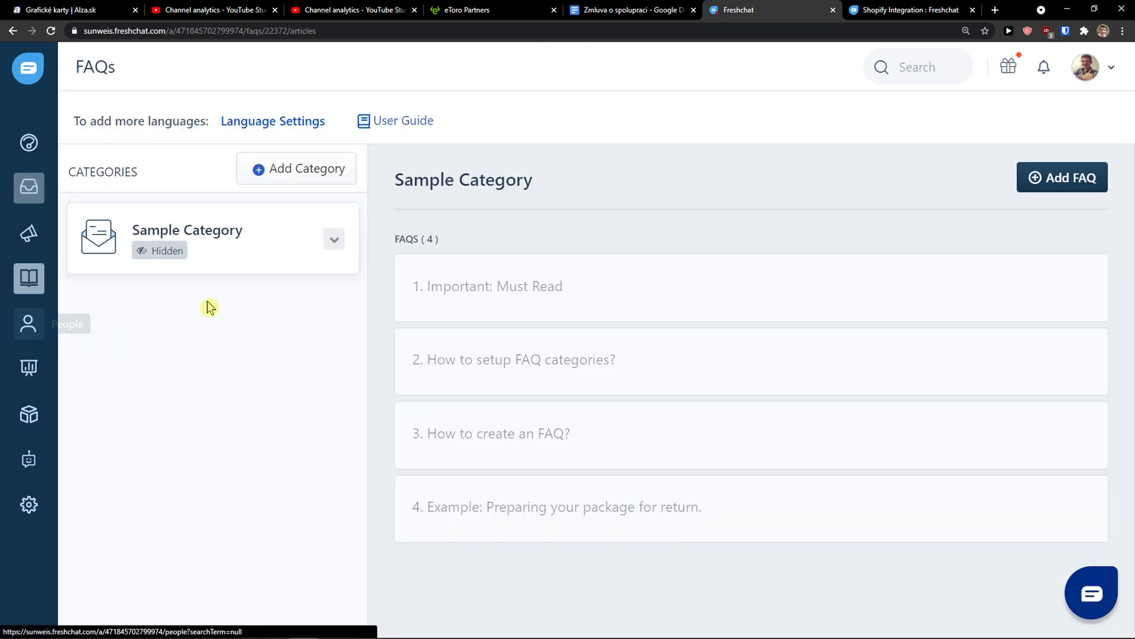
click(333, 240)
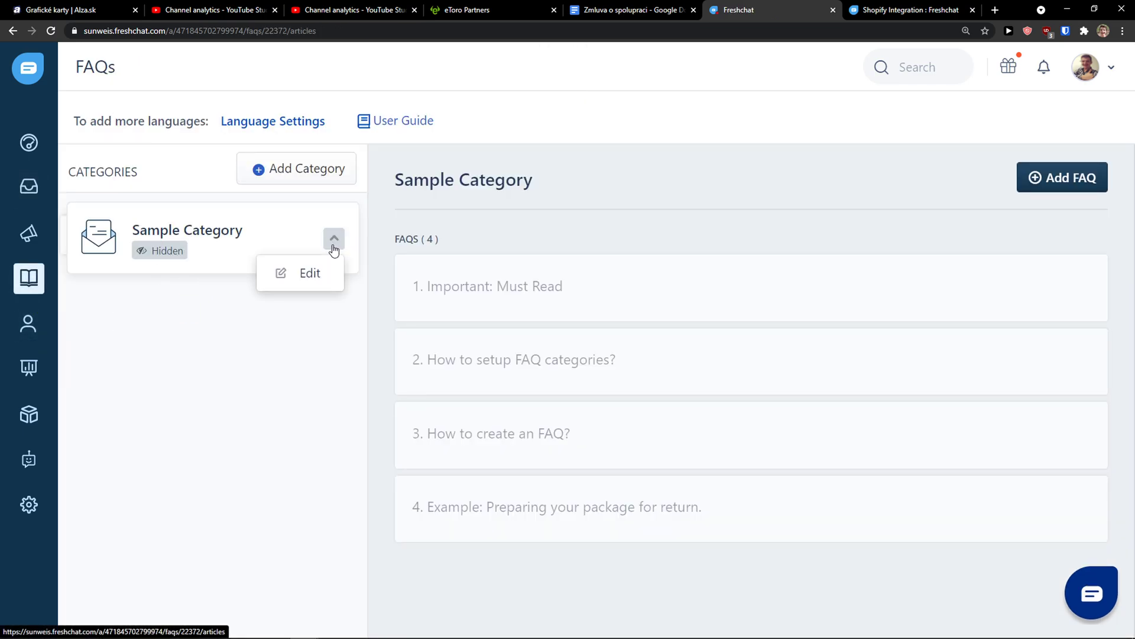
click(224, 346)
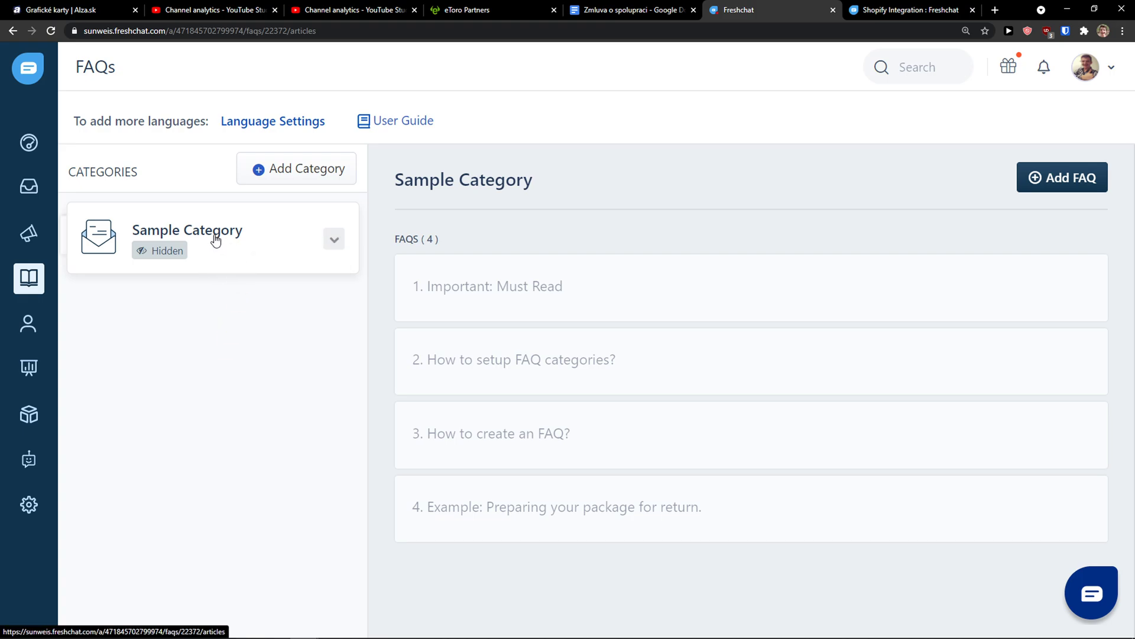
click(28, 328)
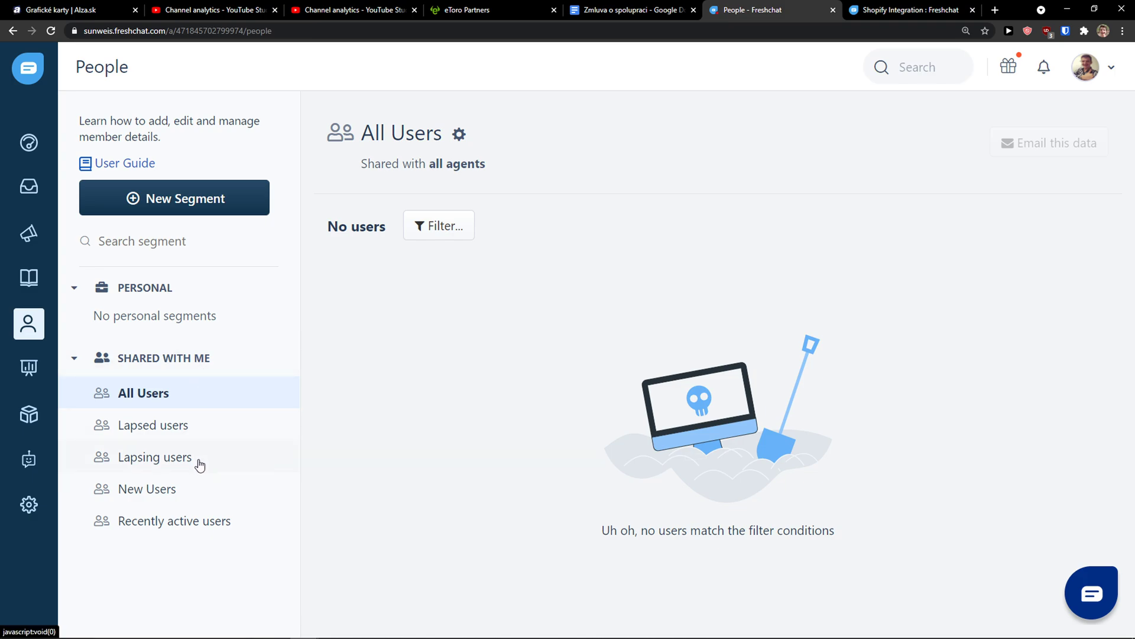
click(177, 199)
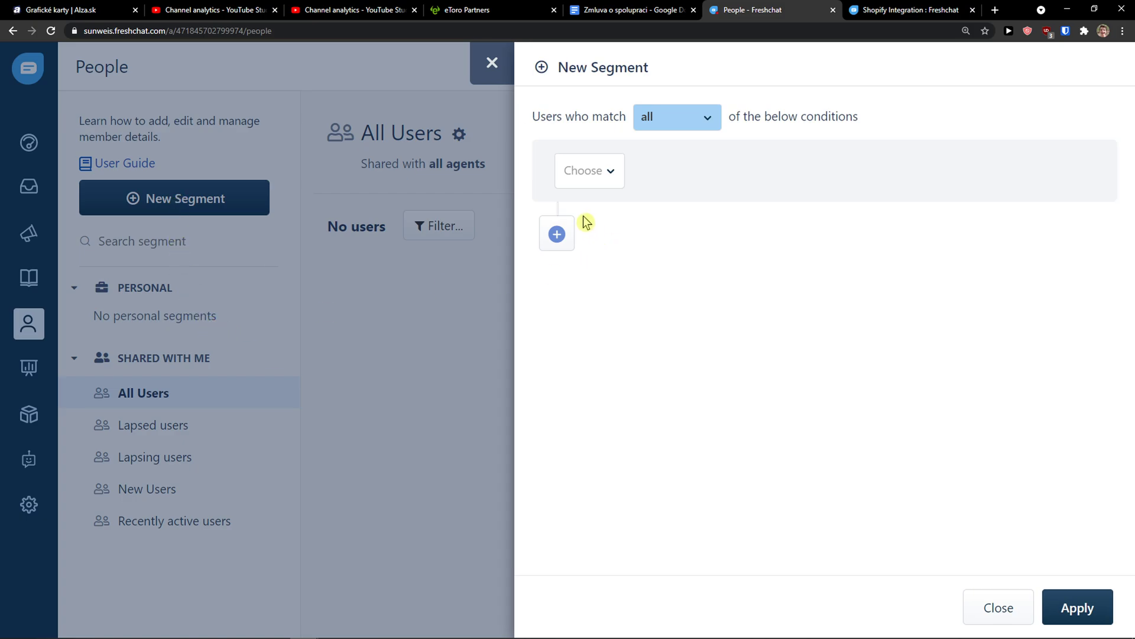
click(972, 614)
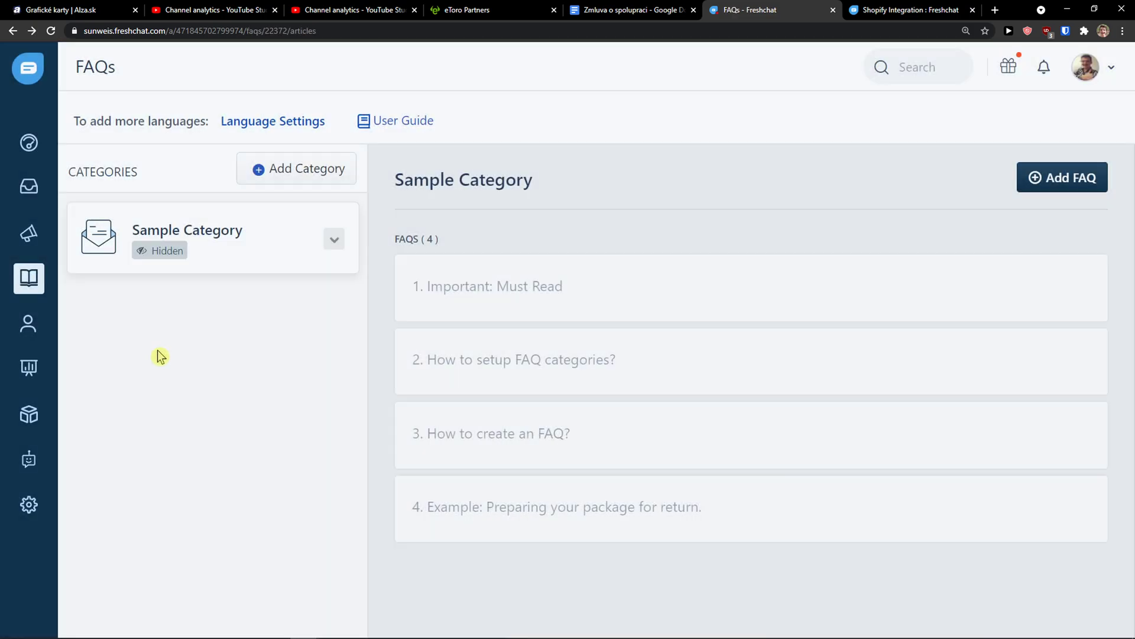
click(29, 367)
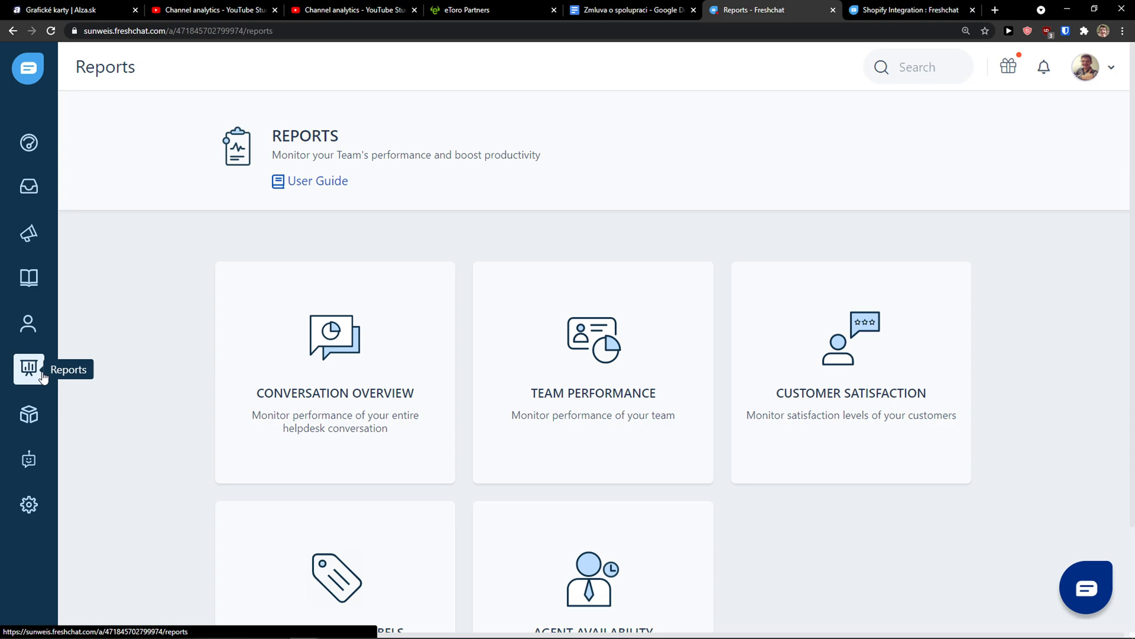
Scroll the Reports list, then open Apps and check the ad blocker after the cookies error.
scroll(508, 390, down, 1)
scroll(509, 392, down, 1)
scroll(507, 393, up, 1)
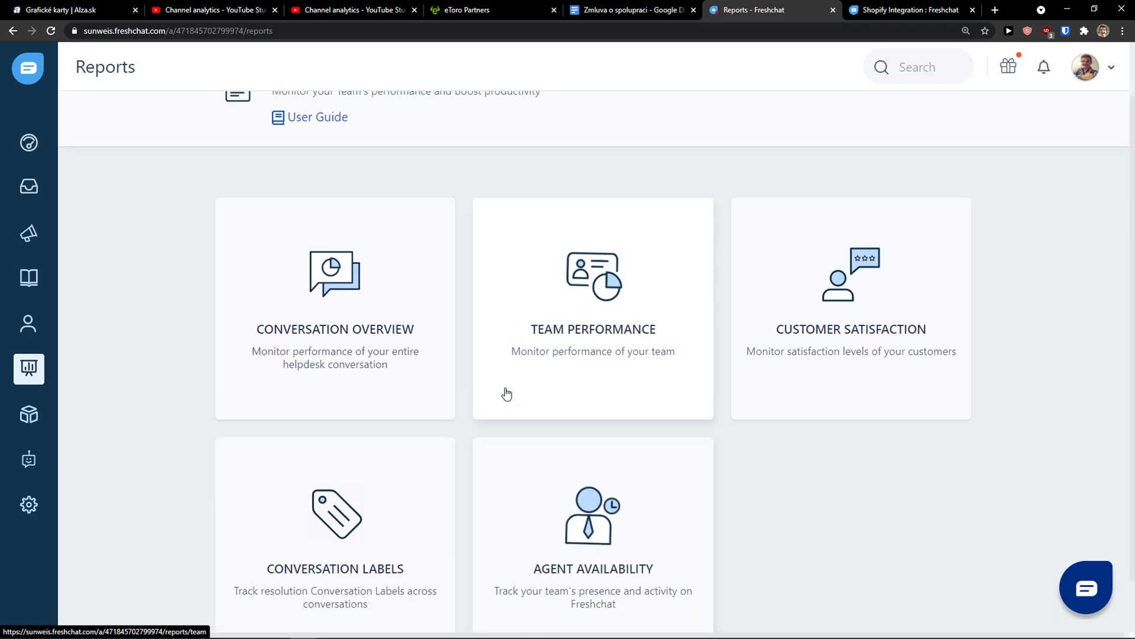
scroll(473, 404, down, 1)
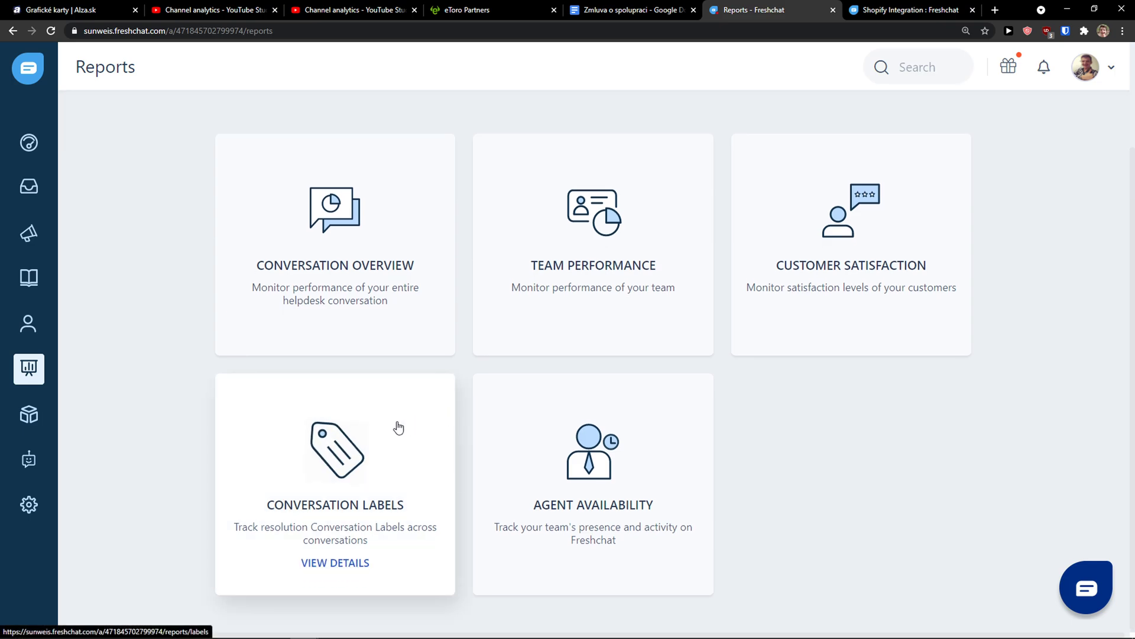
click(28, 421)
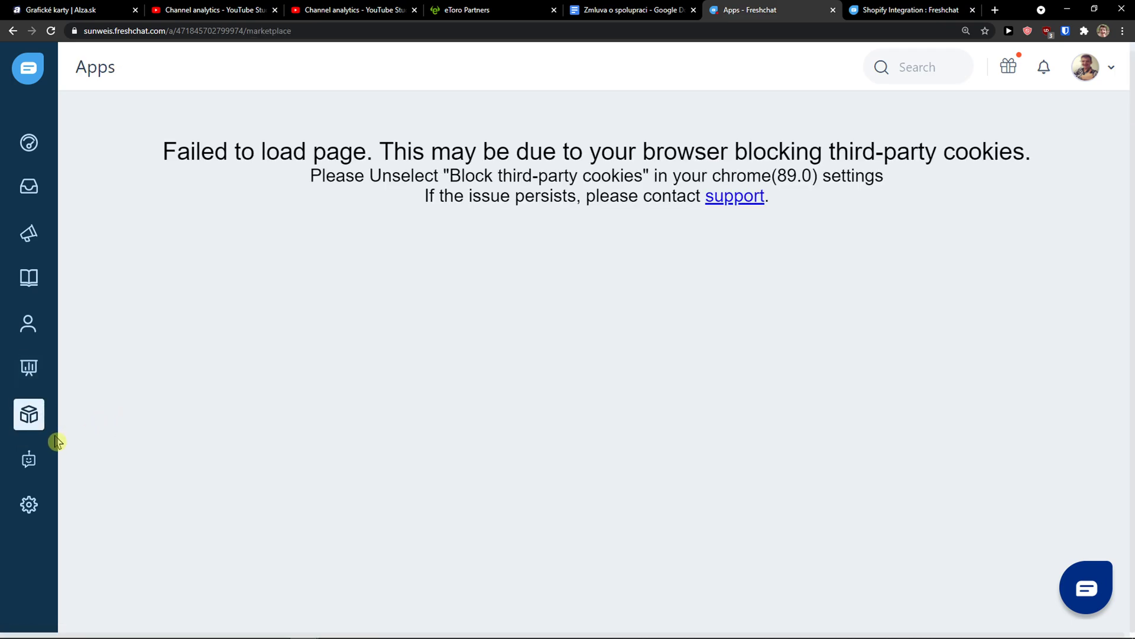
click(1047, 31)
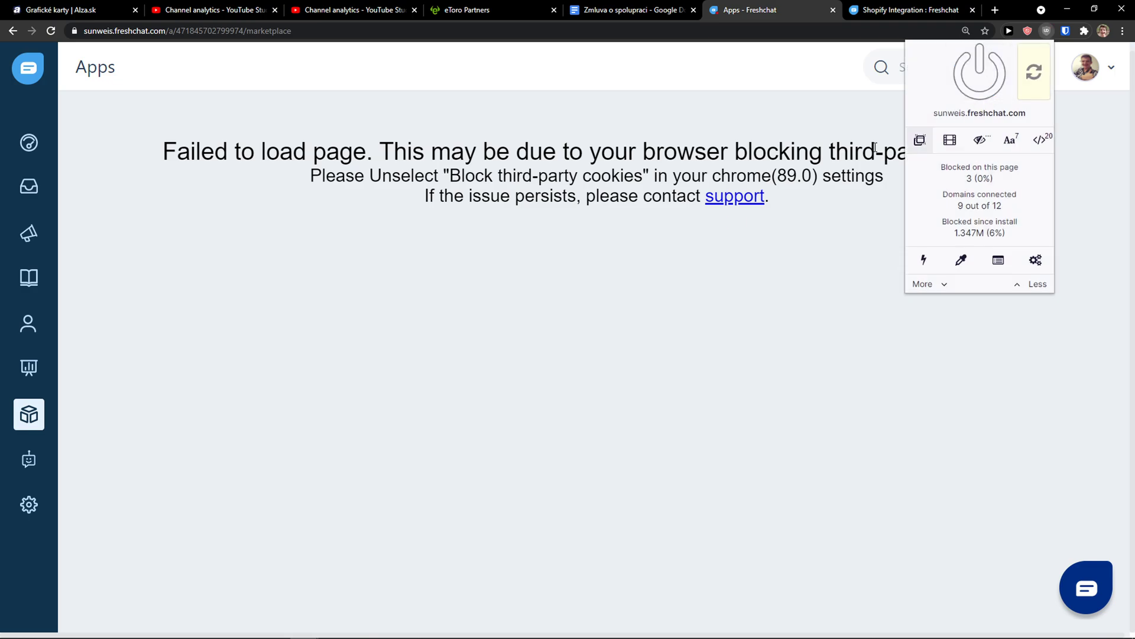
click(28, 460)
click(37, 421)
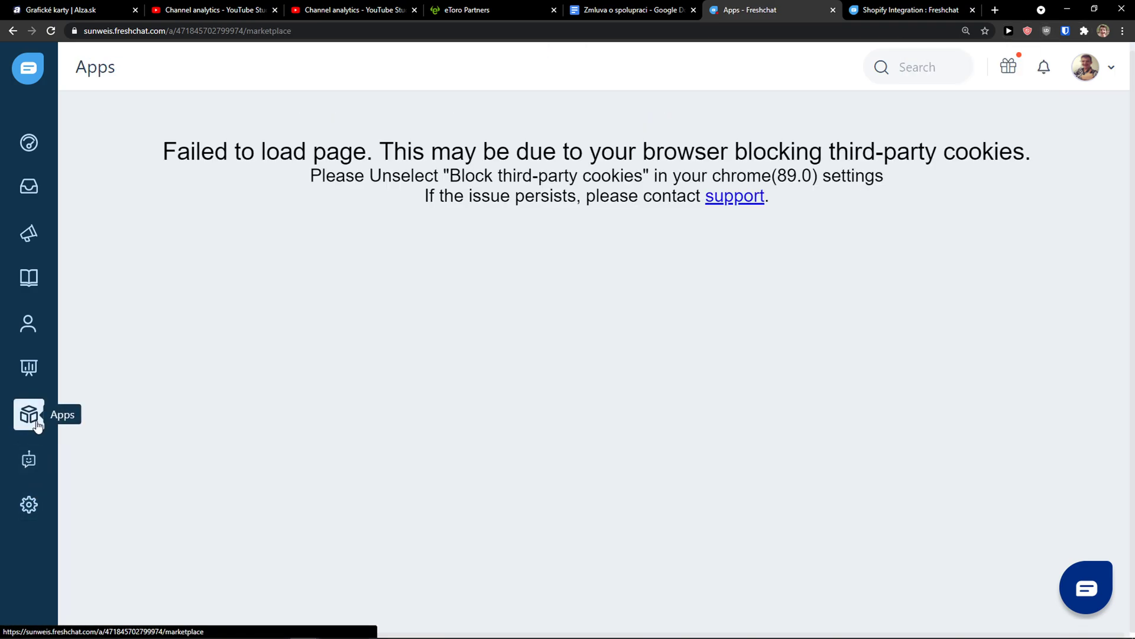
Glance at Chatbots, then open Admin settings and scroll its Setup and Configure options.
click(35, 470)
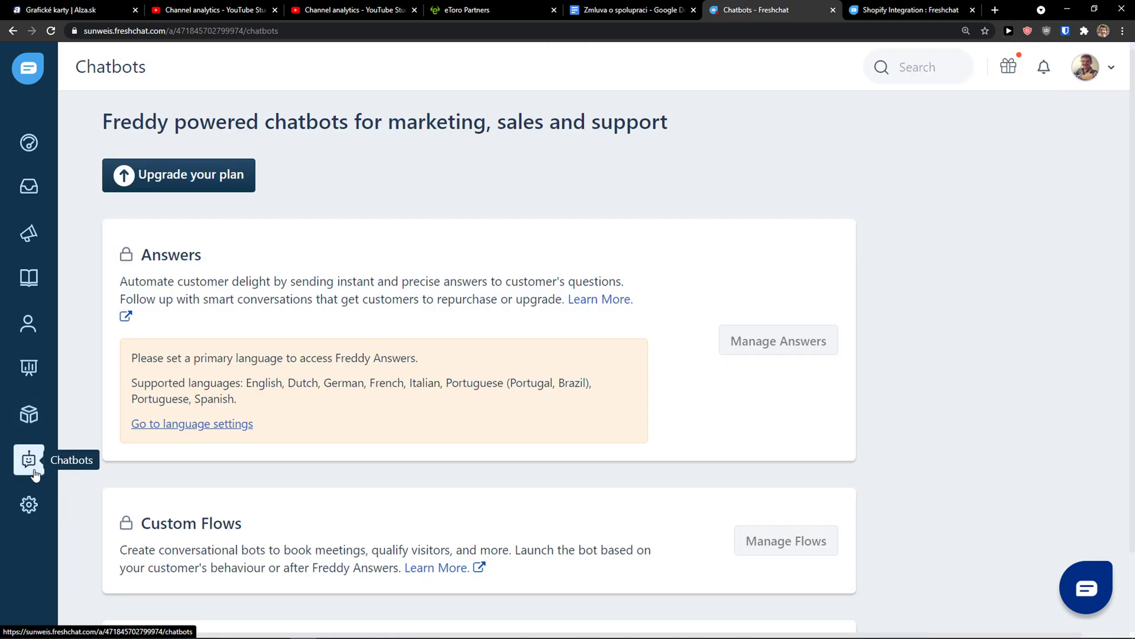
scroll(115, 462, down, 1)
scroll(106, 462, up, 1)
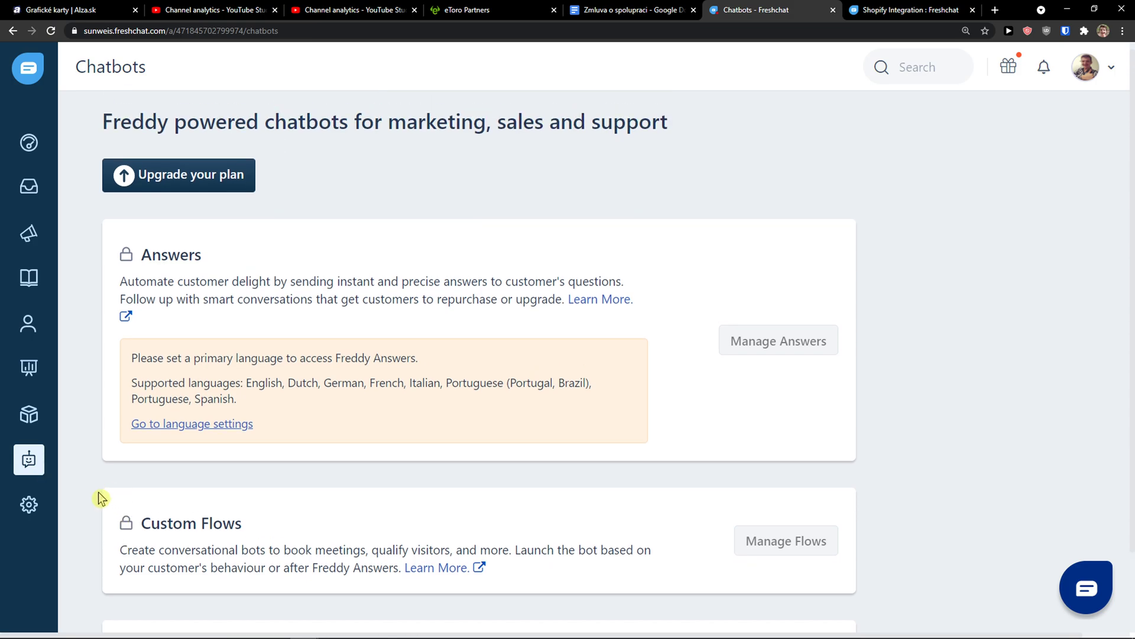
click(41, 504)
scroll(79, 473, down, 2)
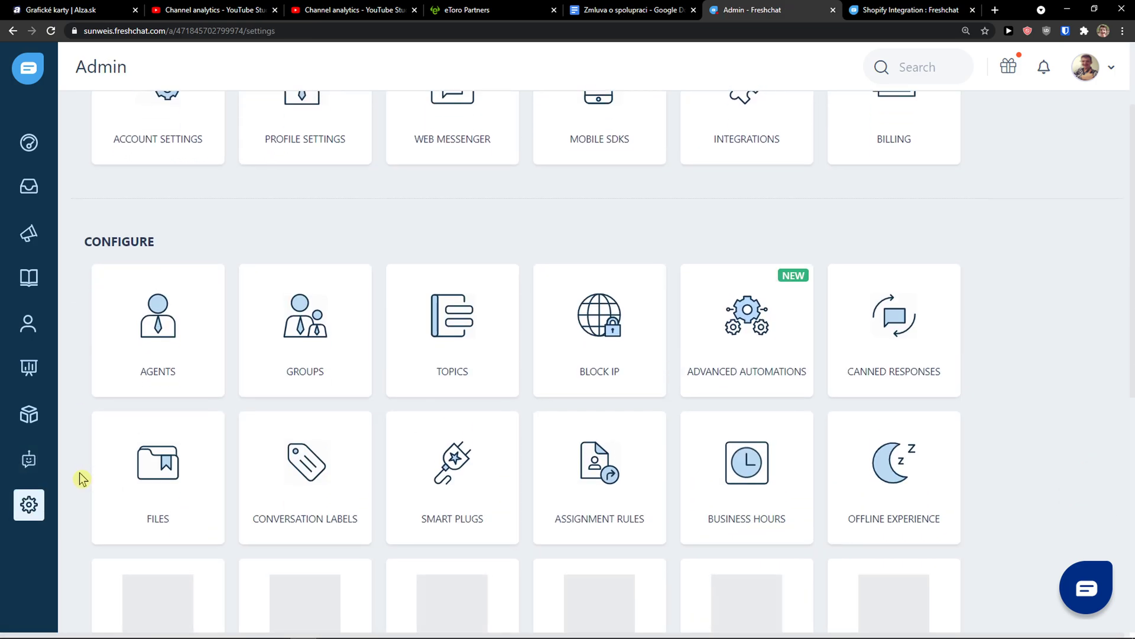
scroll(79, 473, up, 2)
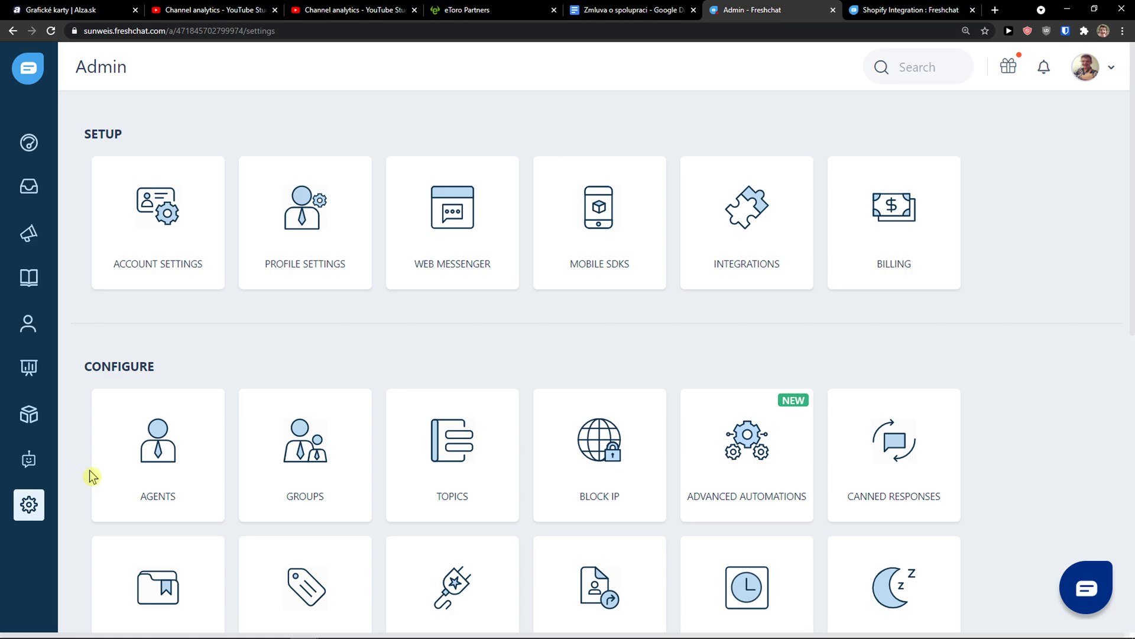